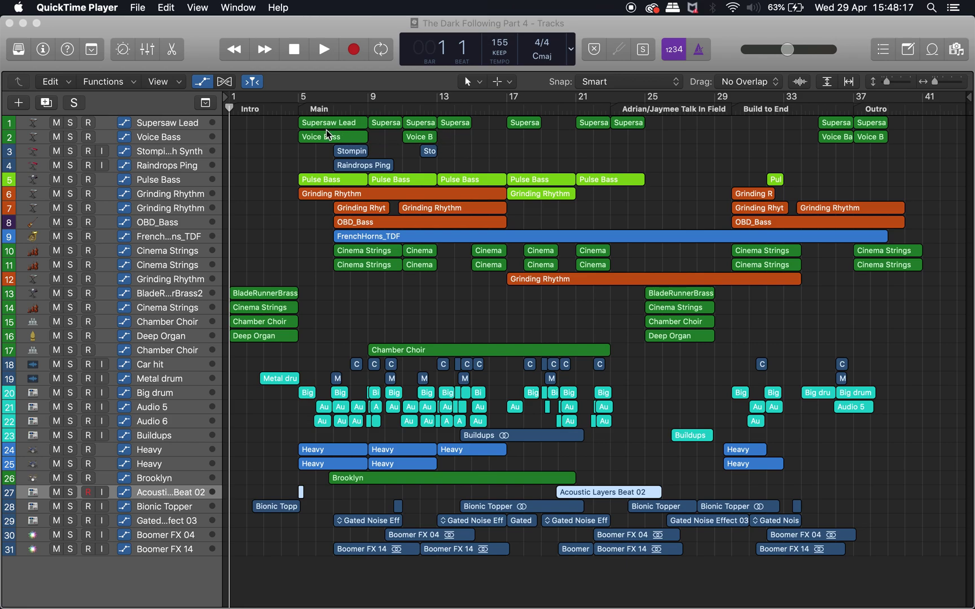
key(super+Up)
key(super+Up)
key(super+Up)
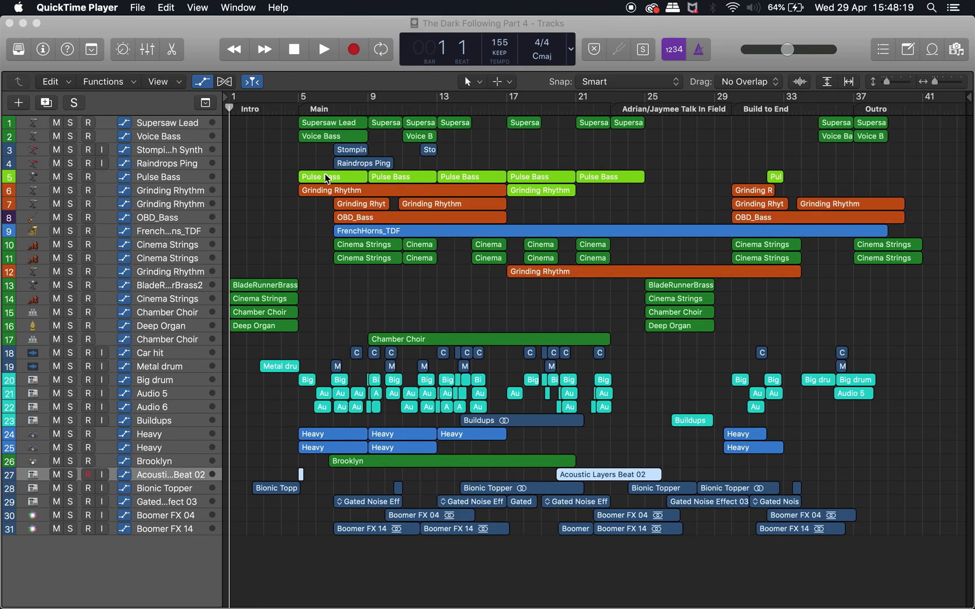
key(super+Down)
key(super+Down)
key(super+Down)
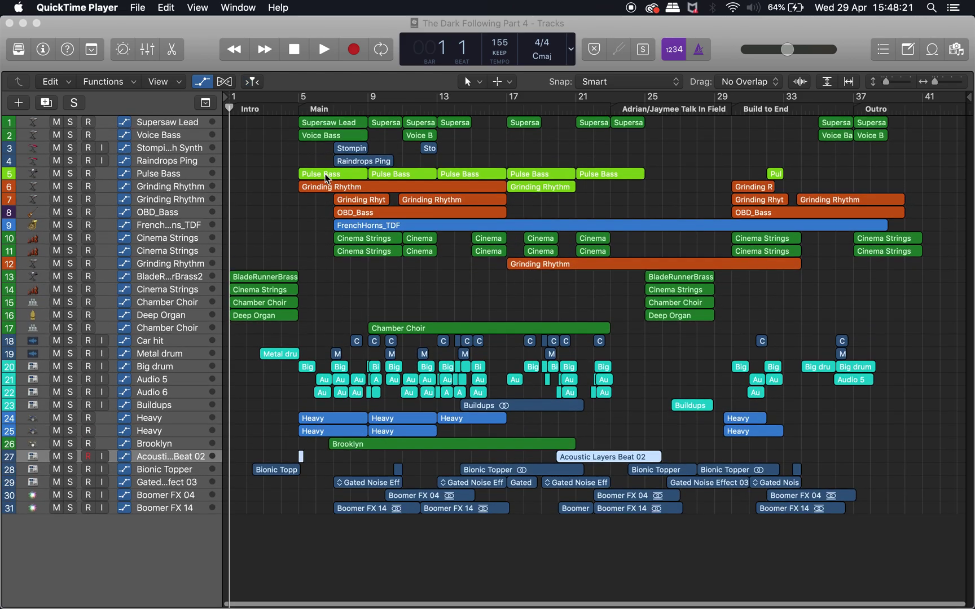
key(super+Up)
key(super+Right)
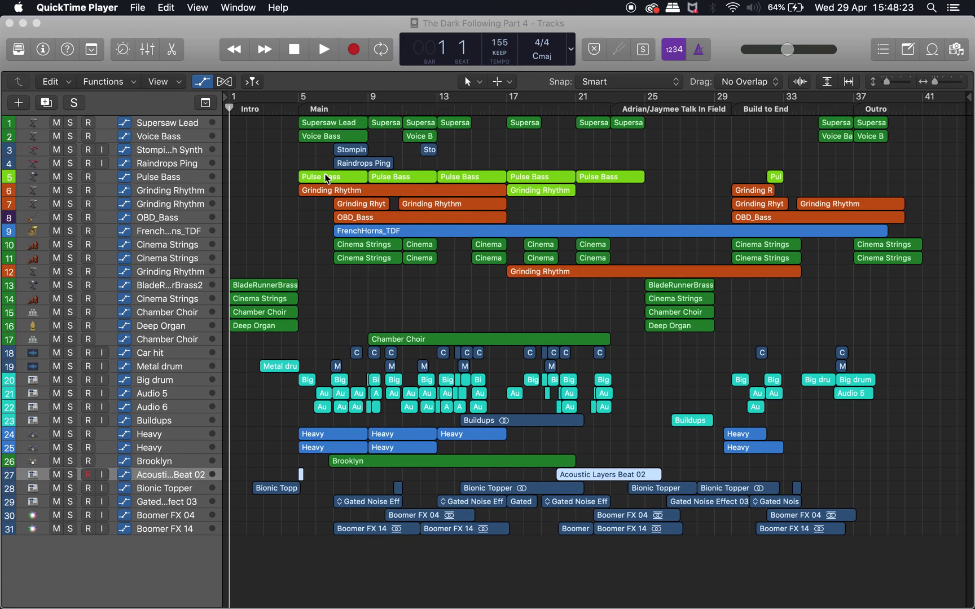
key(super+Down)
key(super+Left)
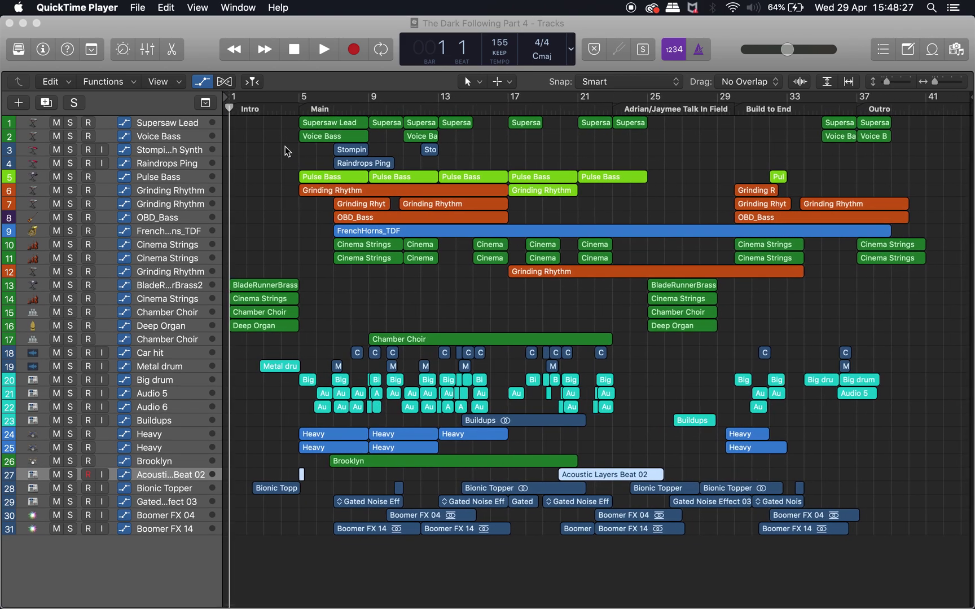
Play the arrangement from the start of the Intro into the Main section, stopping in bar 10.
click(295, 109)
drag(294, 108, 229, 110)
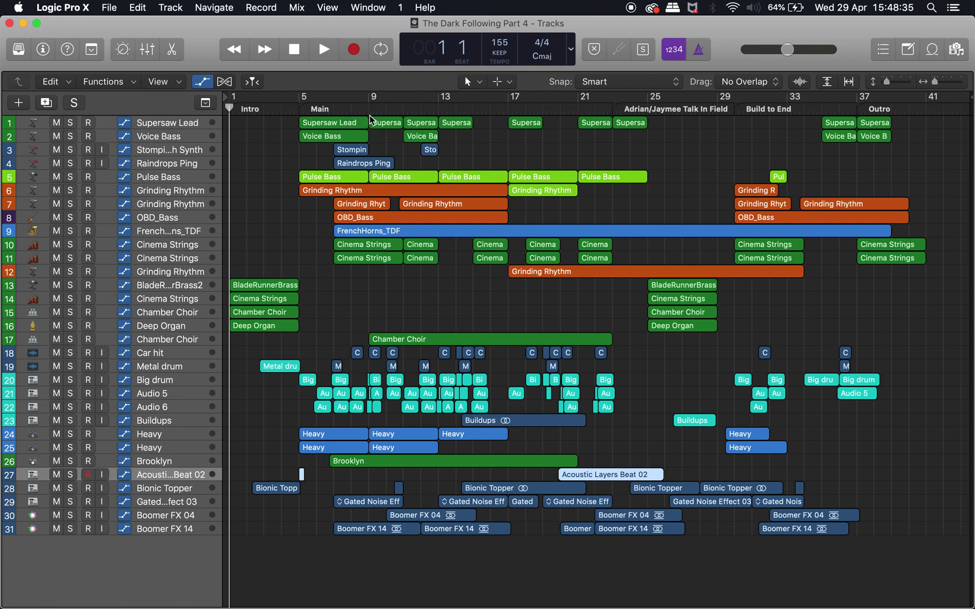
key(space)
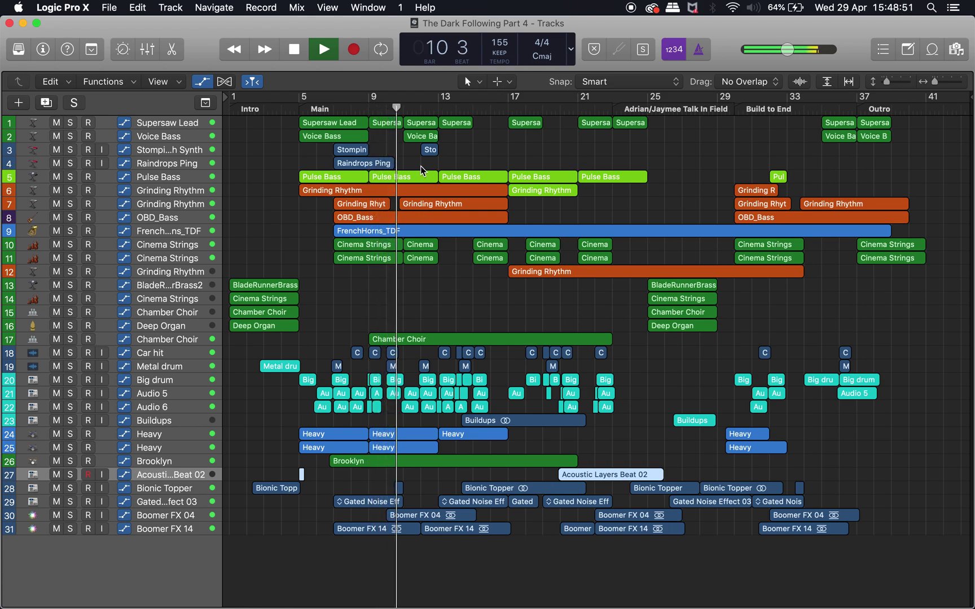
key(space)
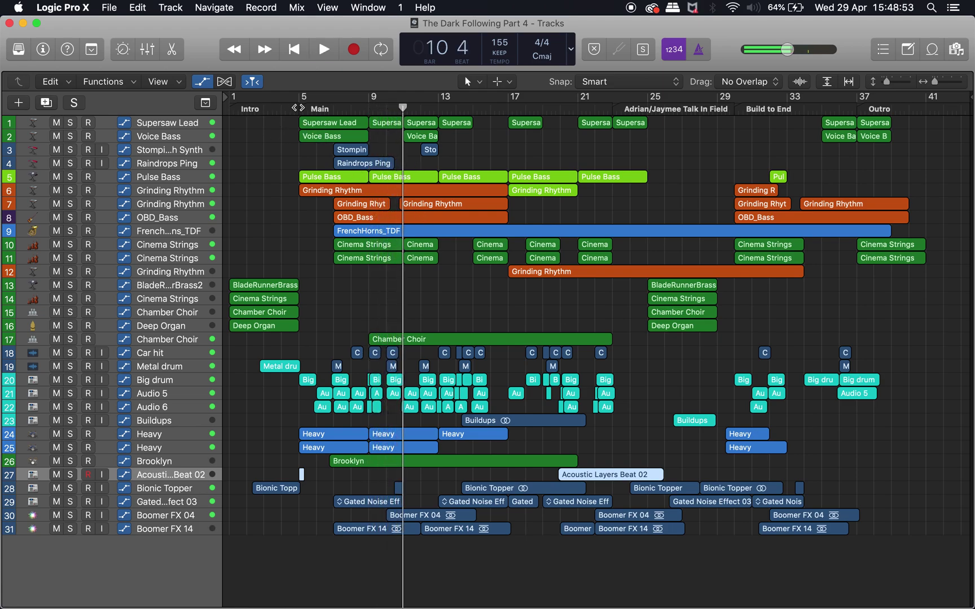
Solo the first four tracks, Supersaw Lead through Raindrops Ping, and play them from bar 5 to about bar 13.
click(300, 108)
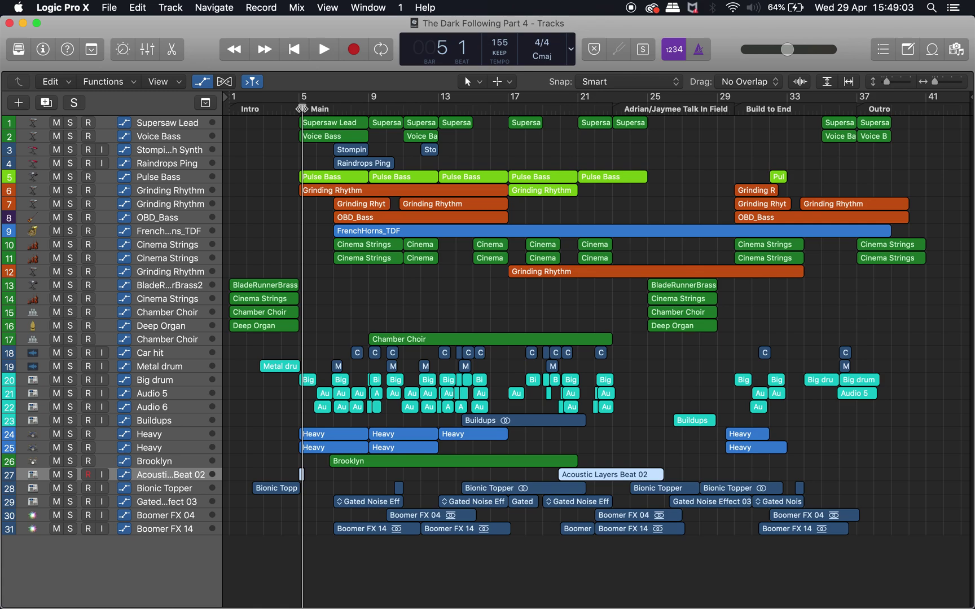
click(302, 109)
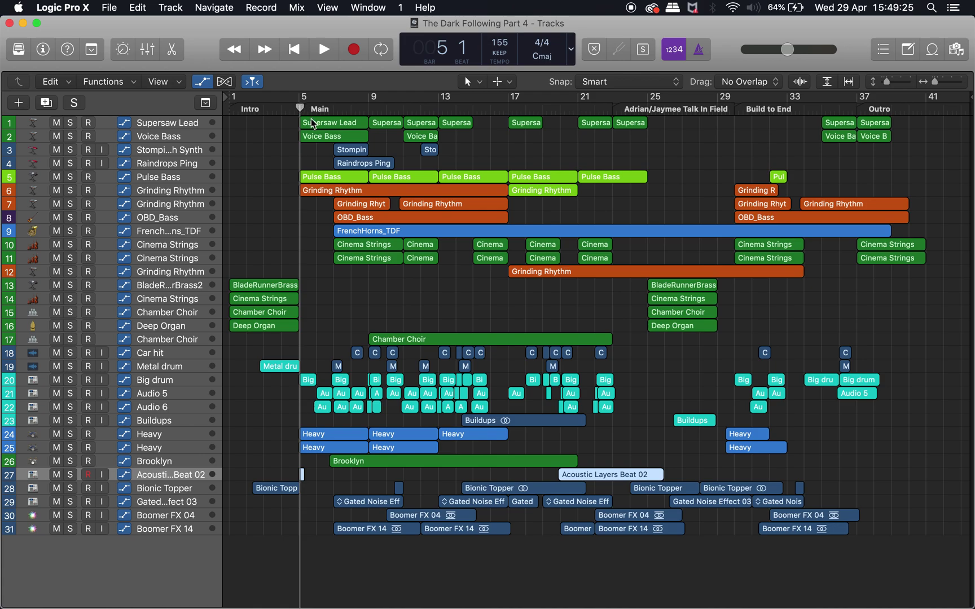
drag(70, 122, 71, 167)
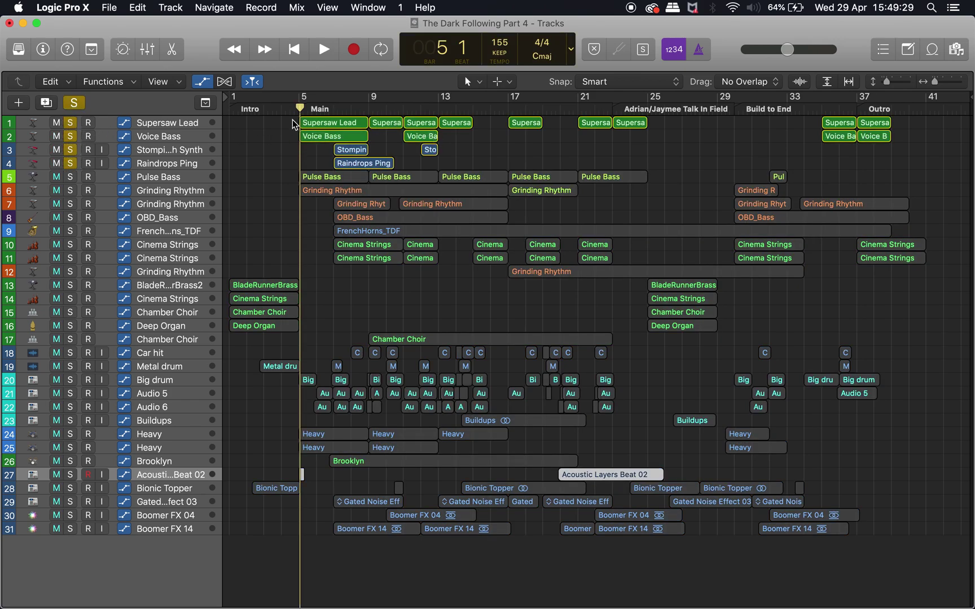
key(super+Right)
key(super+Right)
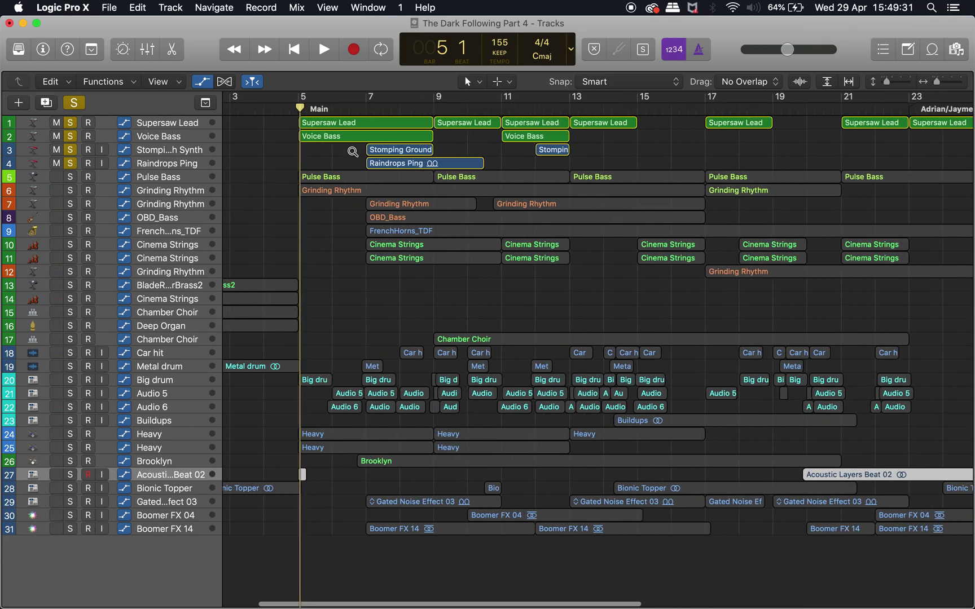
key(super+Left)
key(space)
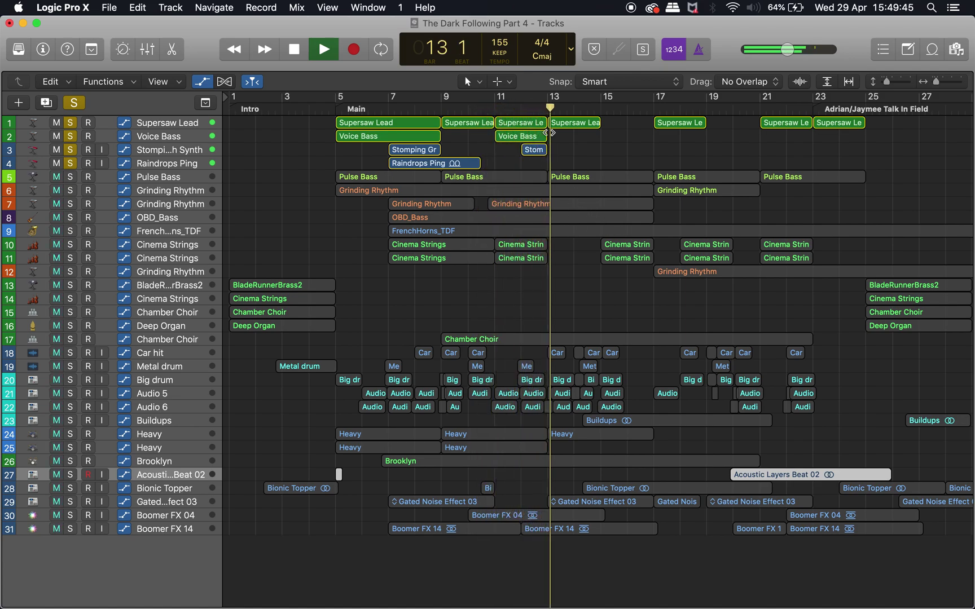
key(space)
Set the playhead to bar 11 and audition the Supersaw Lead track with a note in Musical Typing.
click(494, 108)
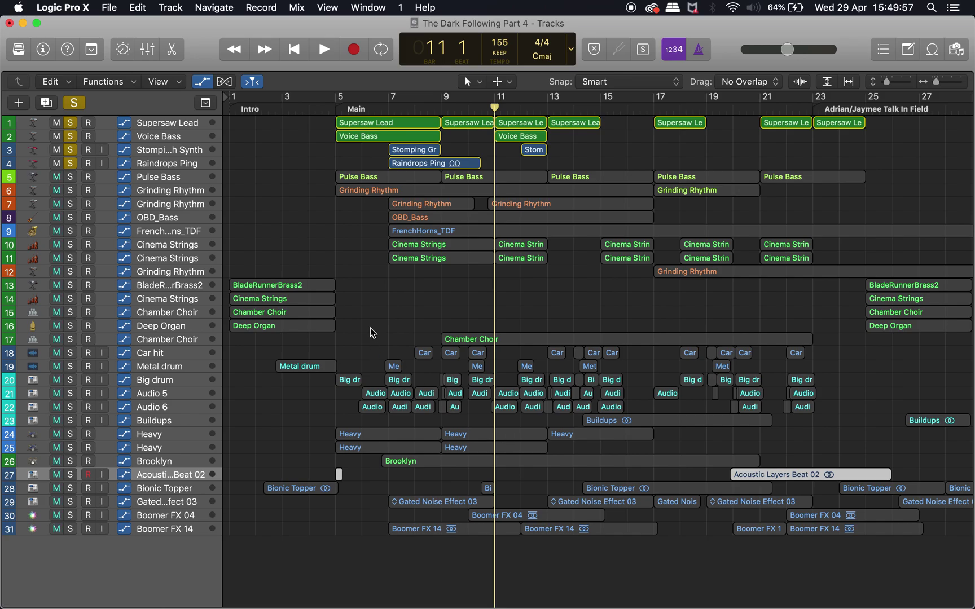
click(175, 123)
scroll(398, 218, up, 5)
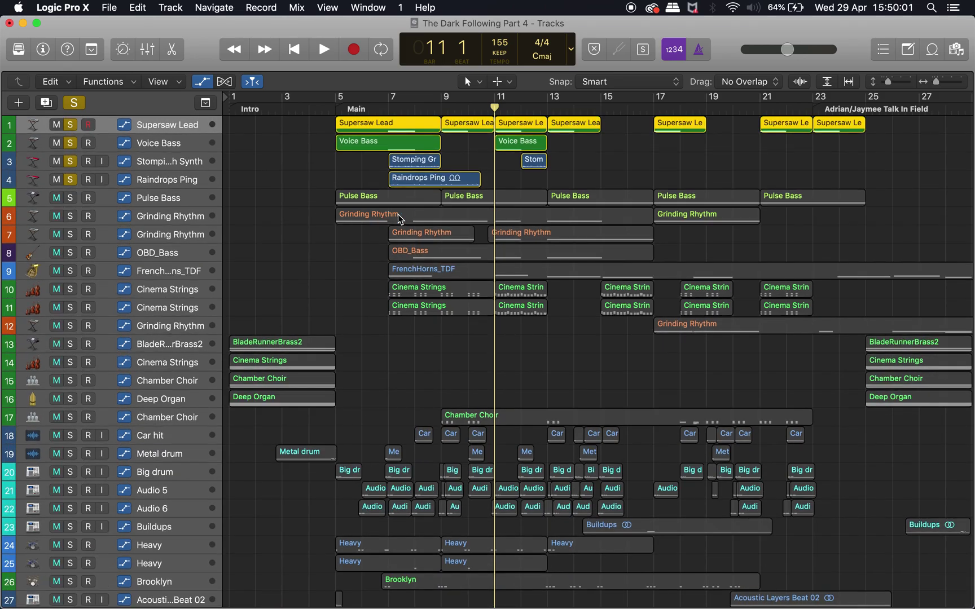
scroll(398, 218, up, 3)
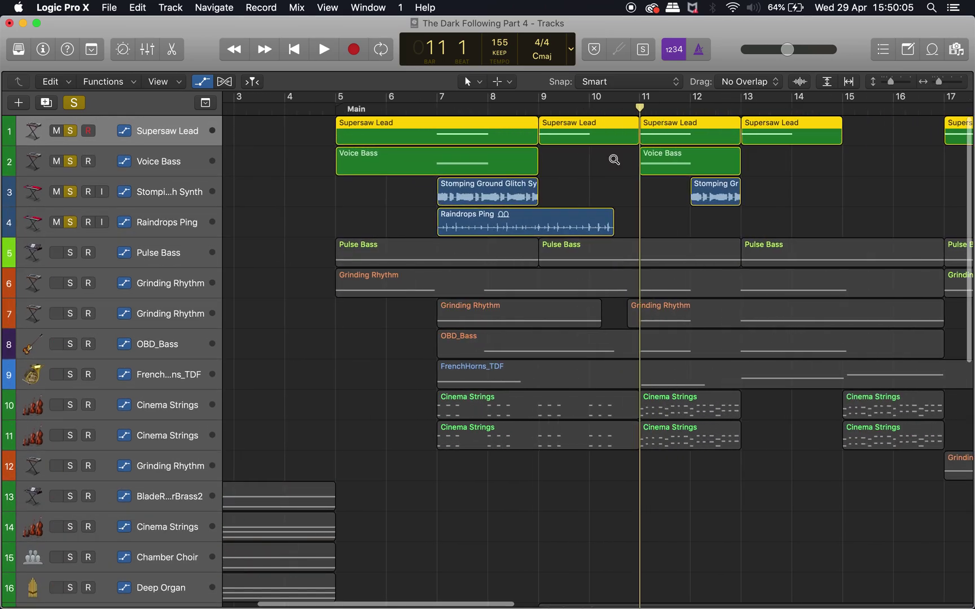
scroll(614, 159, up, 2)
scroll(614, 160, right, 5)
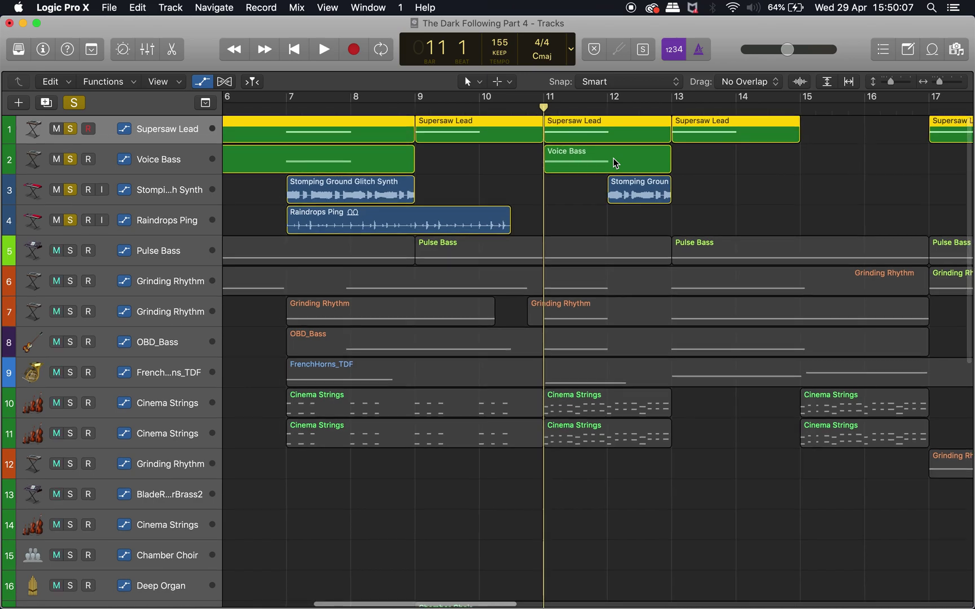
scroll(614, 158, left, 1)
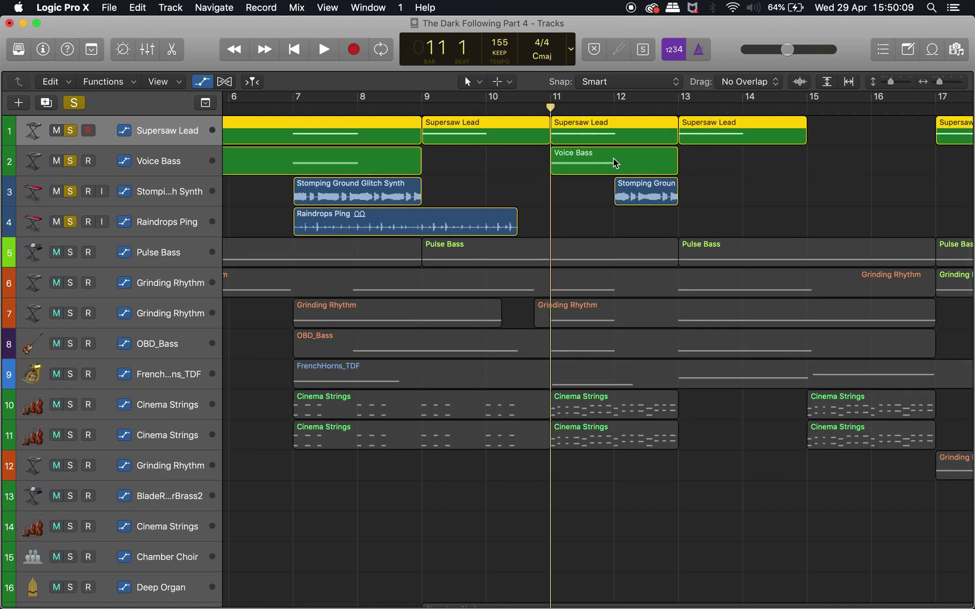
key(super+k)
key(j)
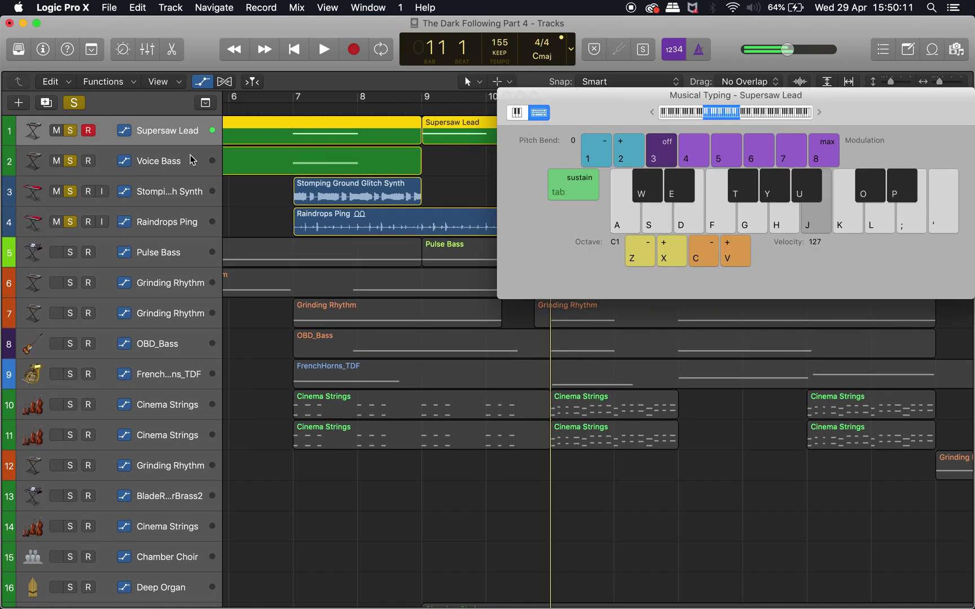
Audition Voice Bass notes in Musical Typing, raising the octave to C5 and lowering it to C4, and close the keyboard.
click(194, 160)
key(j)
key(k)
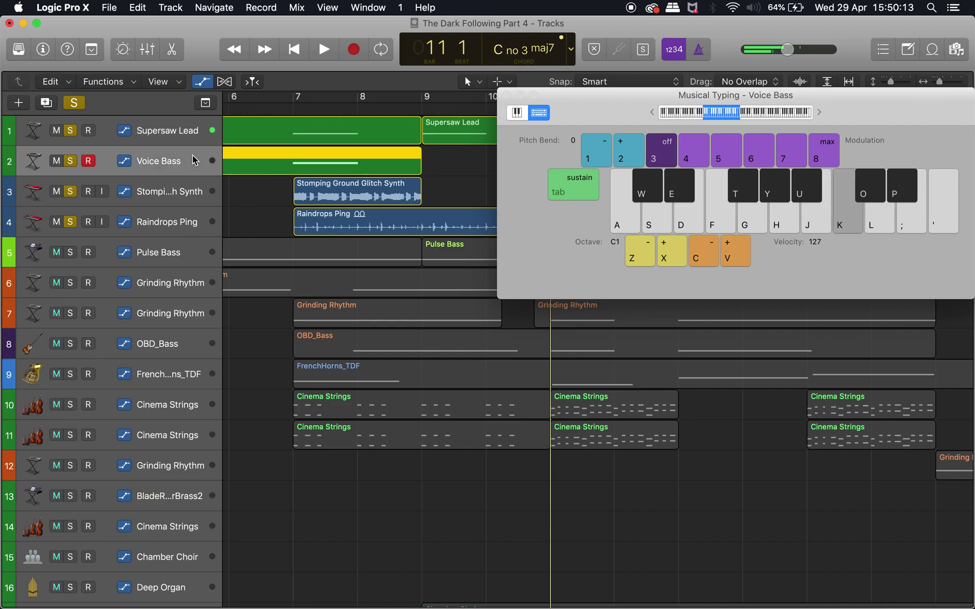
key(x)
key(x)
key(x)
key(j)
key(x)
key(j)
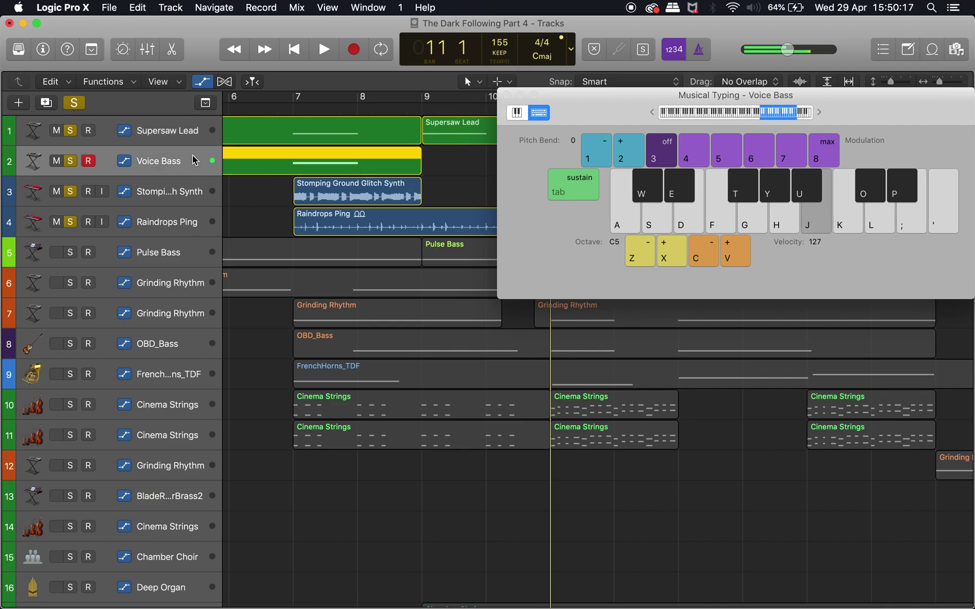
key(z)
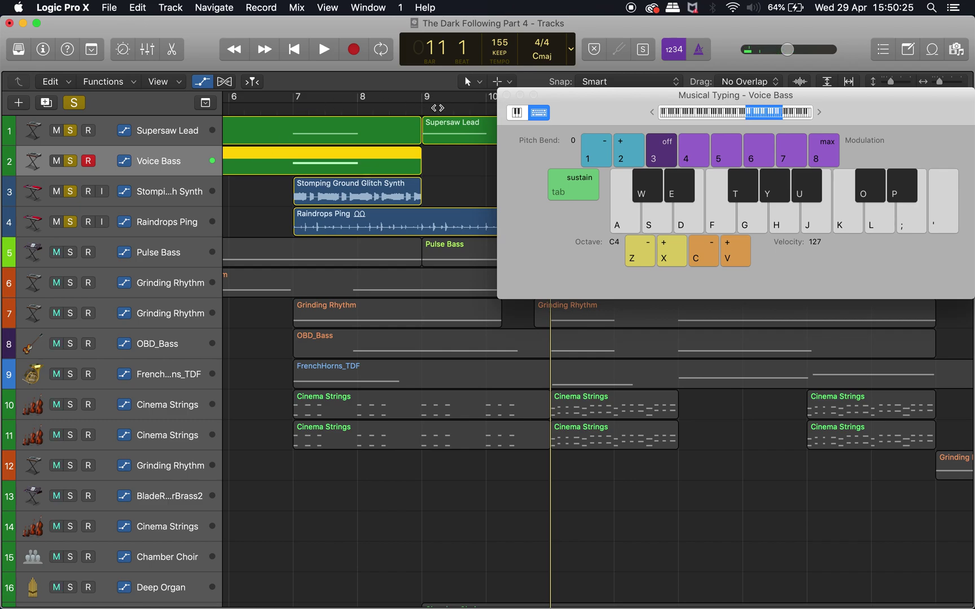
click(507, 94)
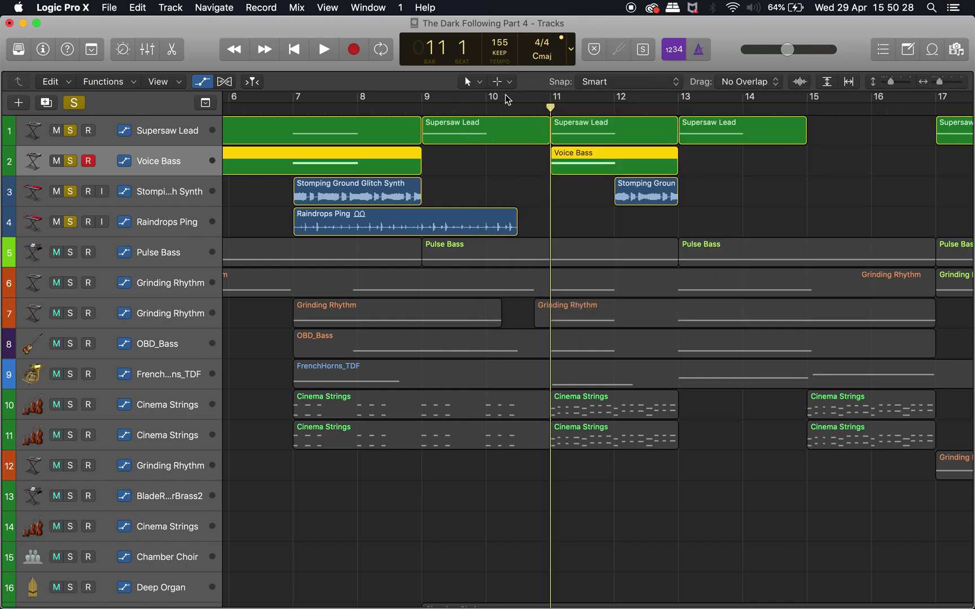
Set the playhead to bar 7, show the mixer, and review the Step FX preset categories on the Stomping Ground Glitch Synth track.
click(293, 102)
click(349, 195)
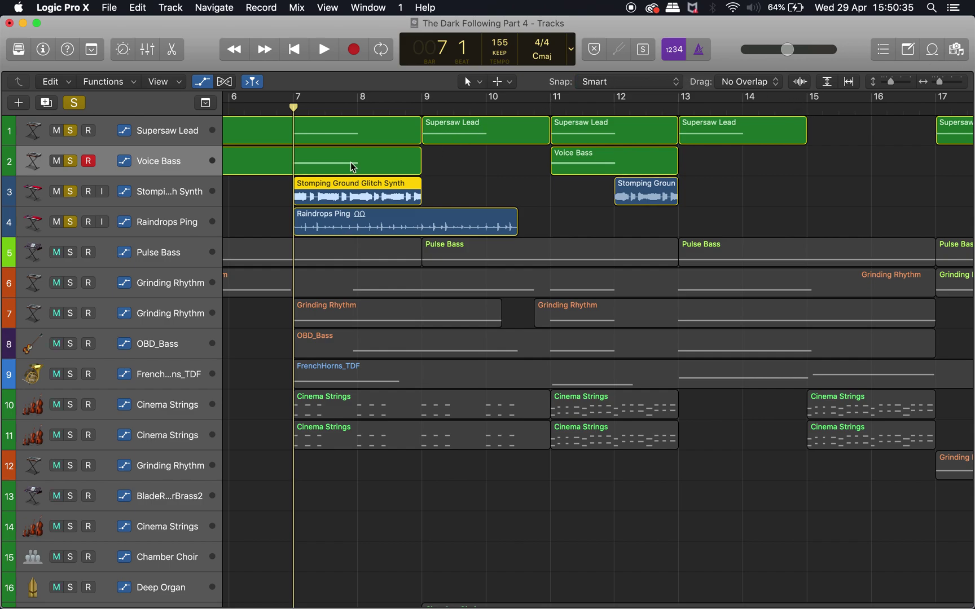
click(145, 199)
key(x)
scroll(451, 494, down, 3)
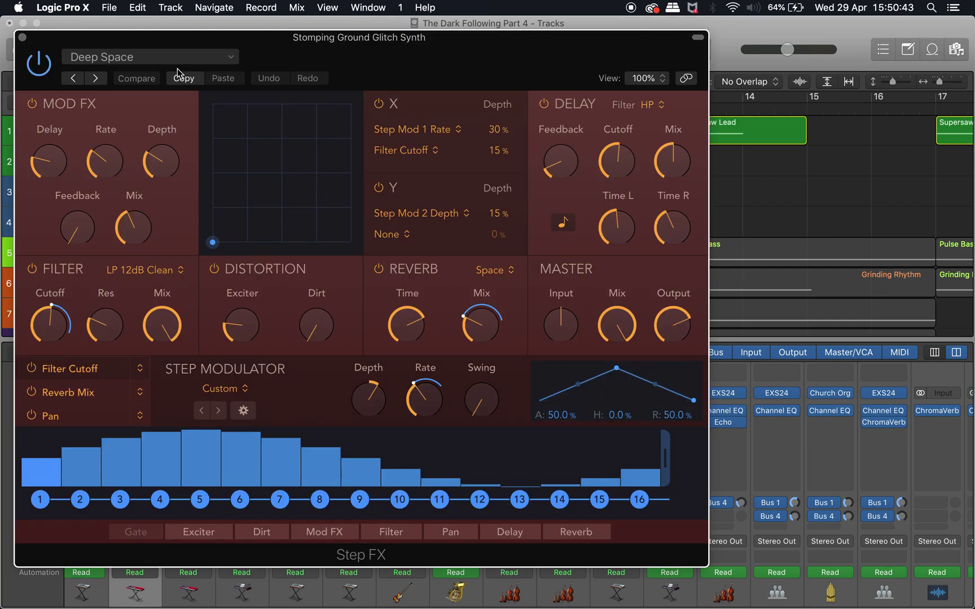
click(182, 57)
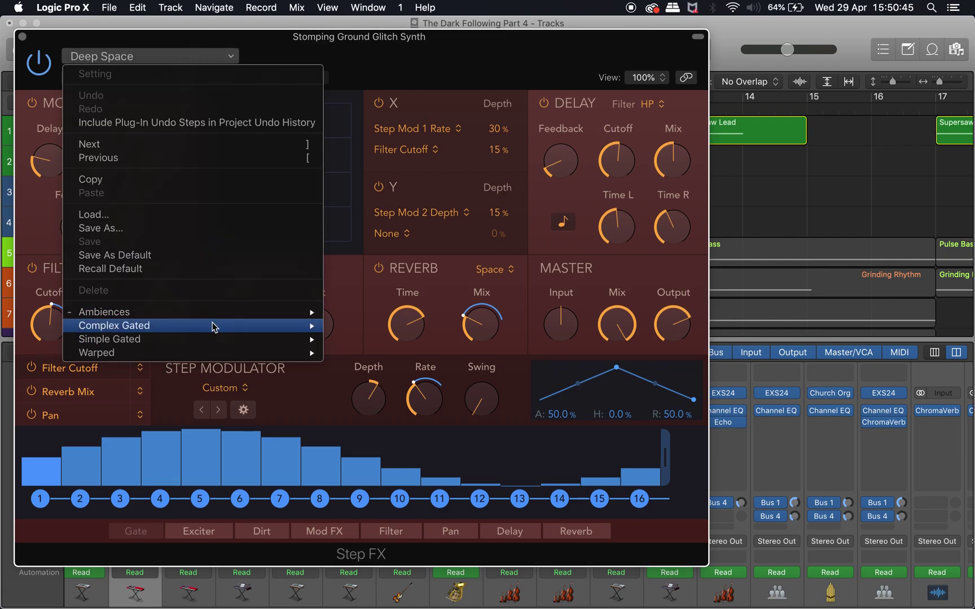
mouse_move(242, 321)
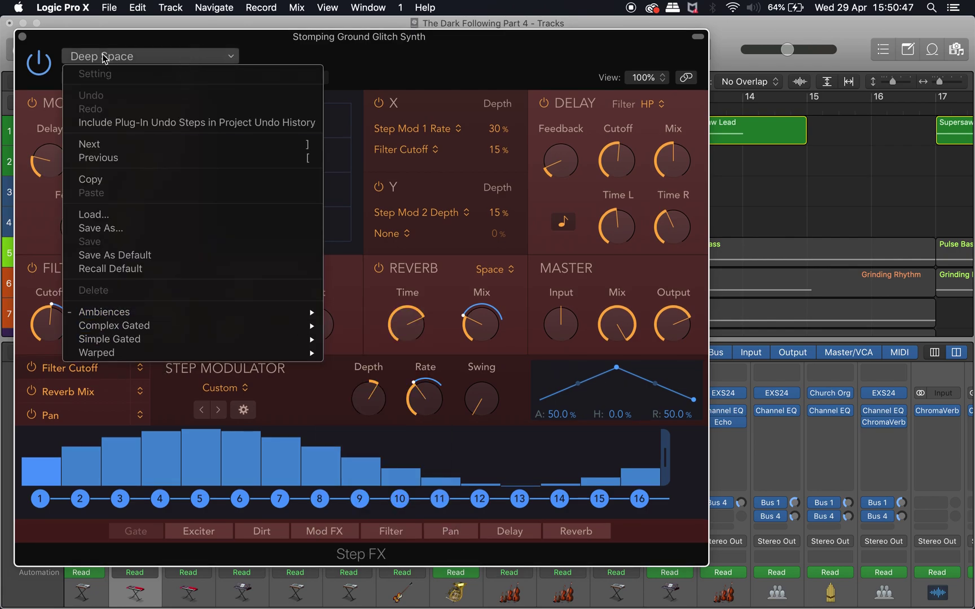
click(45, 49)
click(22, 36)
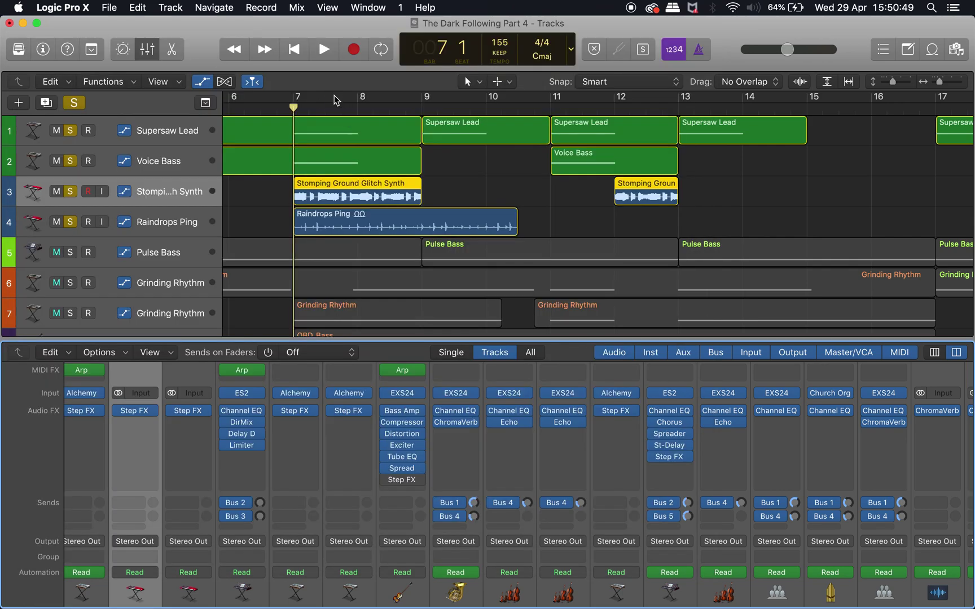
Unsolo Supersaw Lead, Voice Bass and Raindrops Ping, and set a cycle range from bar 7 to bar 9.
click(74, 131)
click(73, 161)
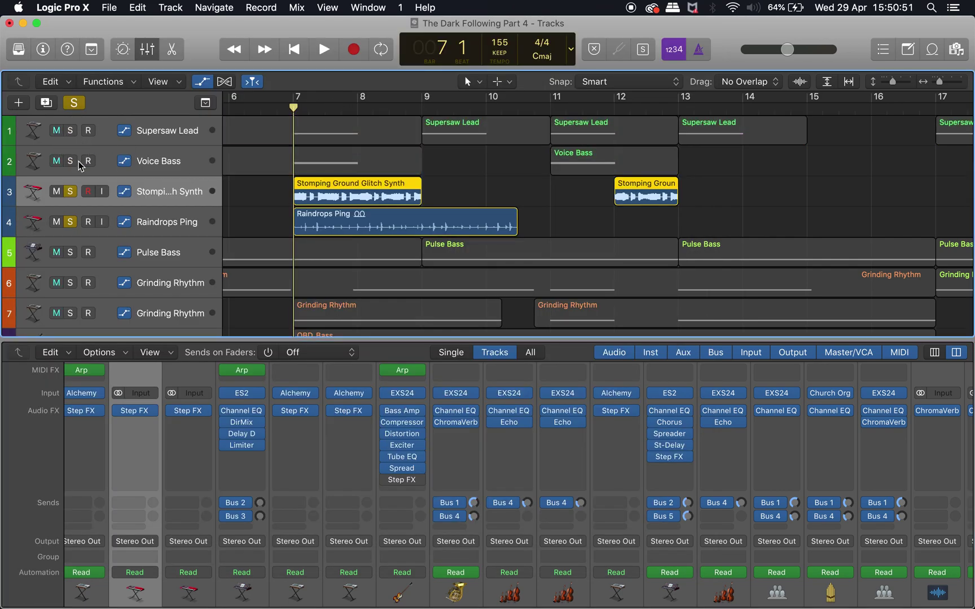
click(71, 225)
drag(294, 100, 421, 102)
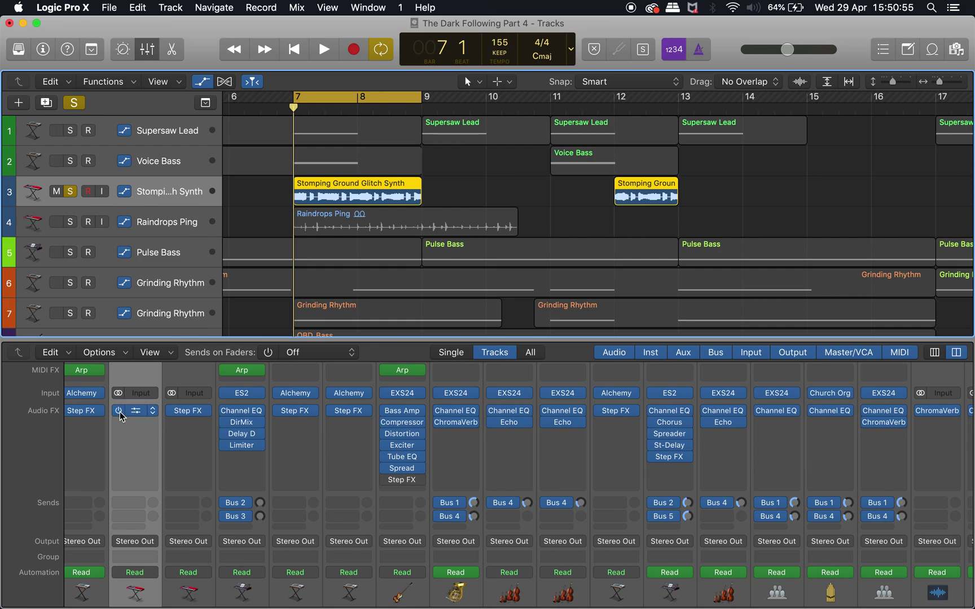
Compare the looped Stomping Ground Glitch Synth region with Step FX bypassed and enabled, leaving the effect bypassed.
key(space)
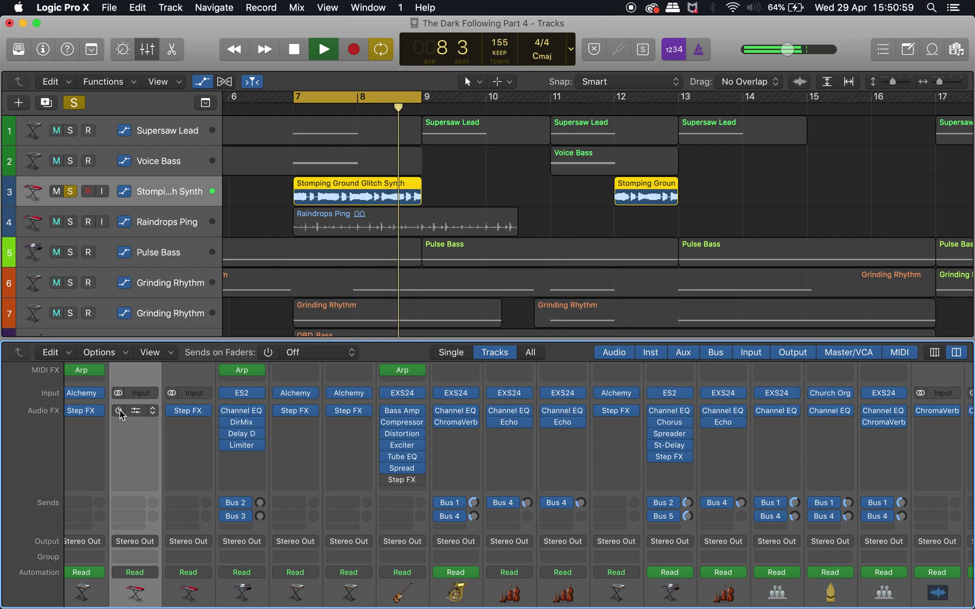
key(space)
click(297, 109)
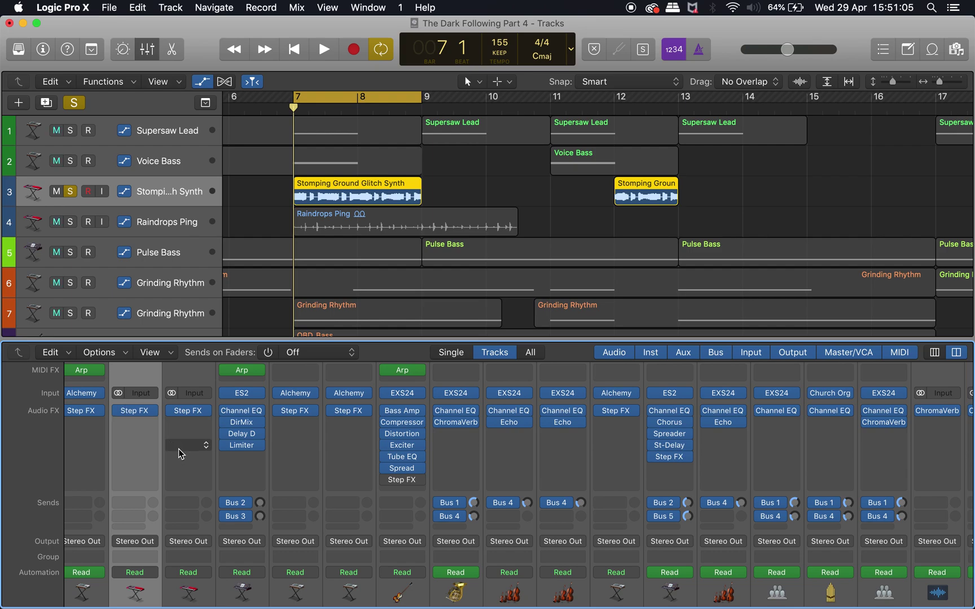
key(space)
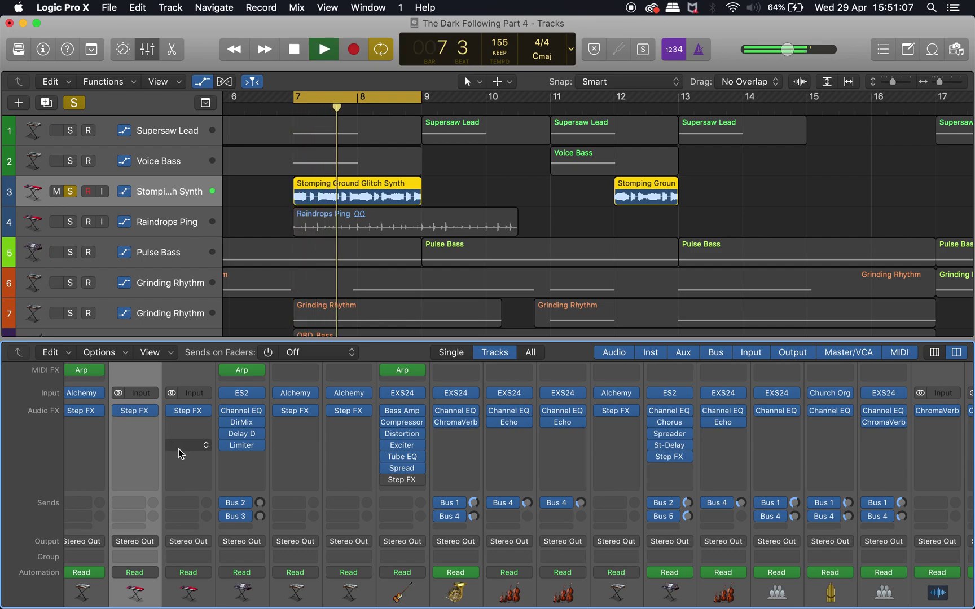
key(space)
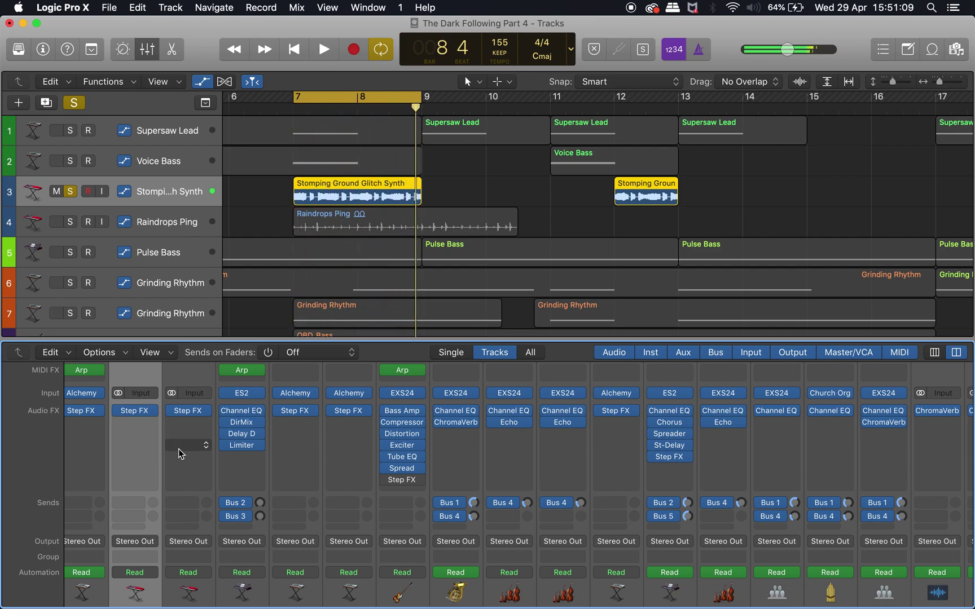
mouse_move(122, 412)
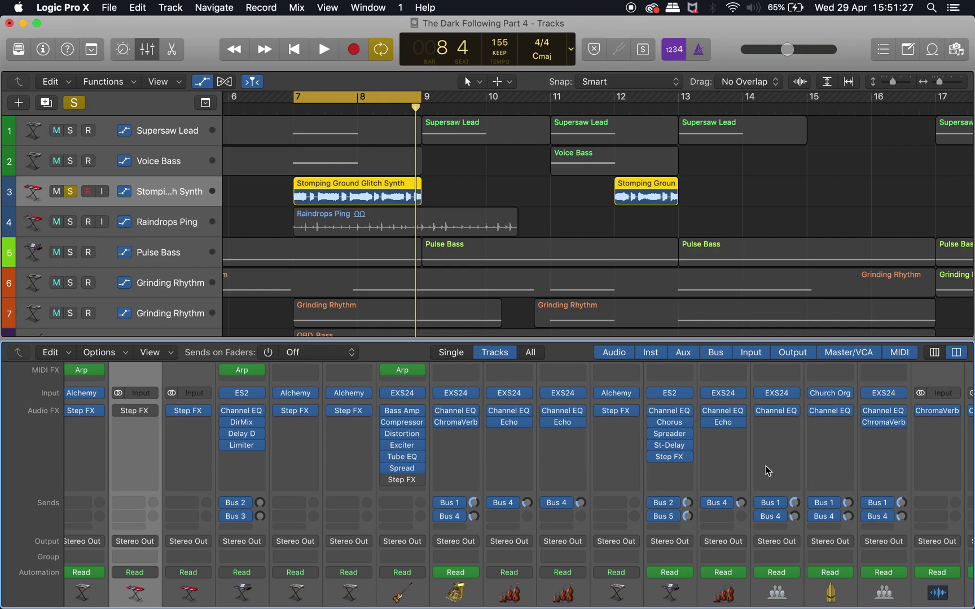
scroll(392, 236, down, 4)
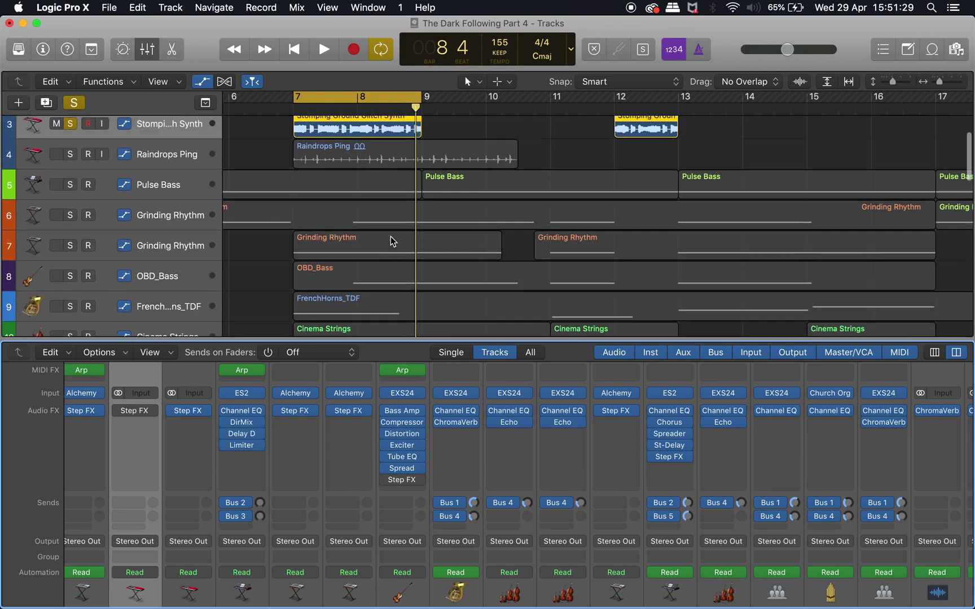
Unsolo the Stomping Ground Glitch Synth track.
scroll(391, 236, up, 3)
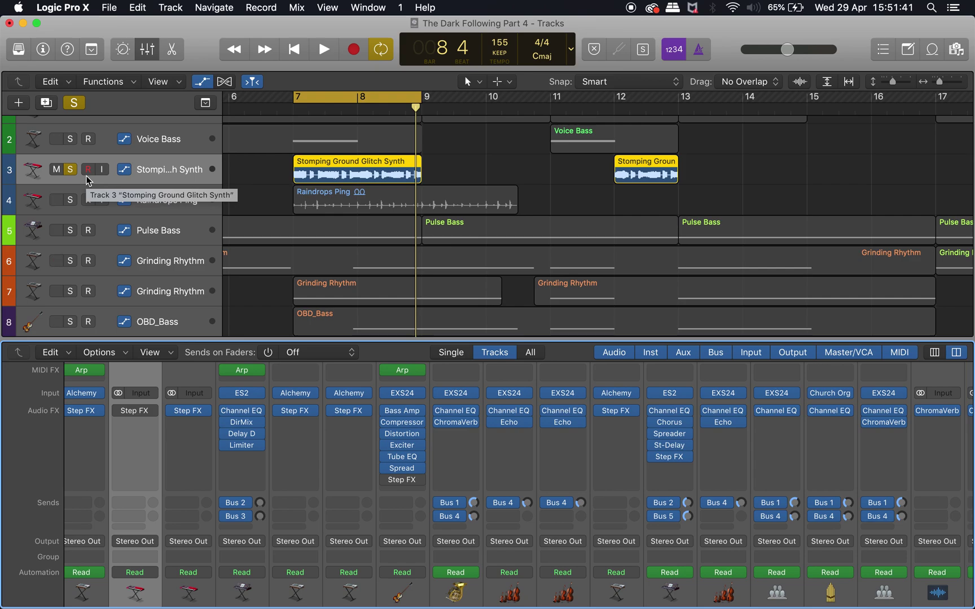
click(70, 169)
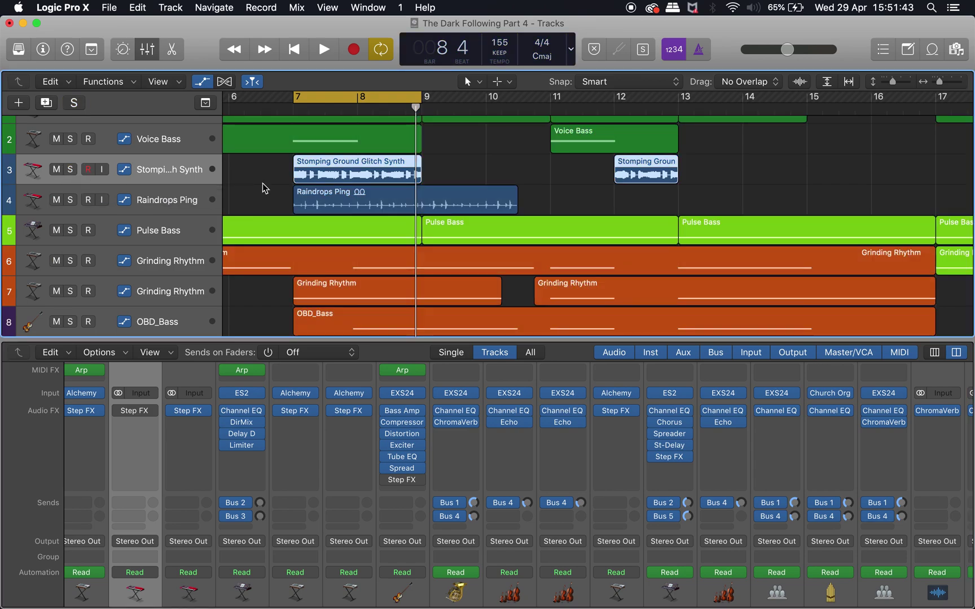
scroll(452, 185, left, 4)
scroll(452, 185, up, 2)
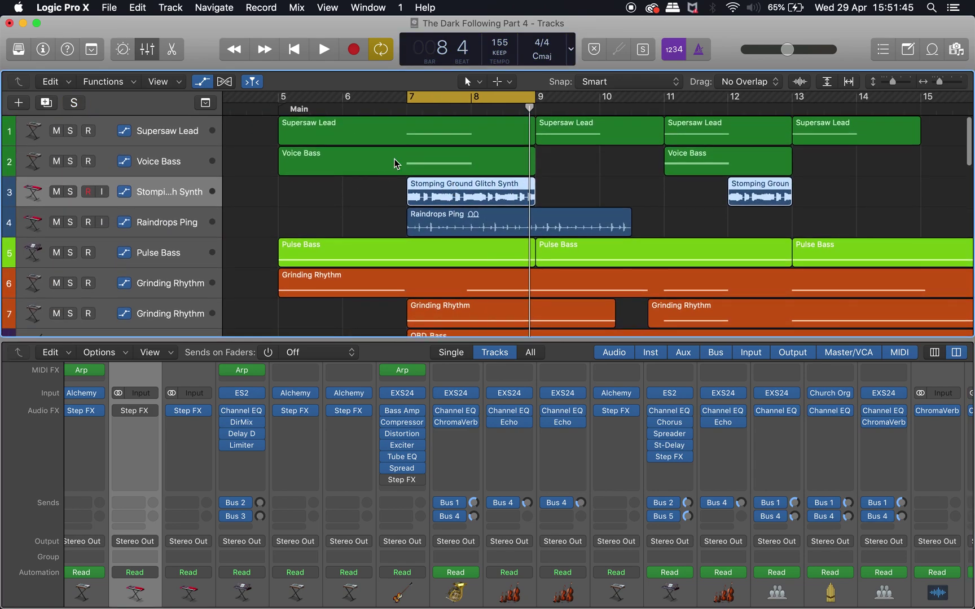
Hide the mixer and solo Pulse Bass, the Grinding Rhythm tracks 6 and 7, and OBD_Bass.
scroll(262, 130, down, 4)
scroll(262, 130, up, 1)
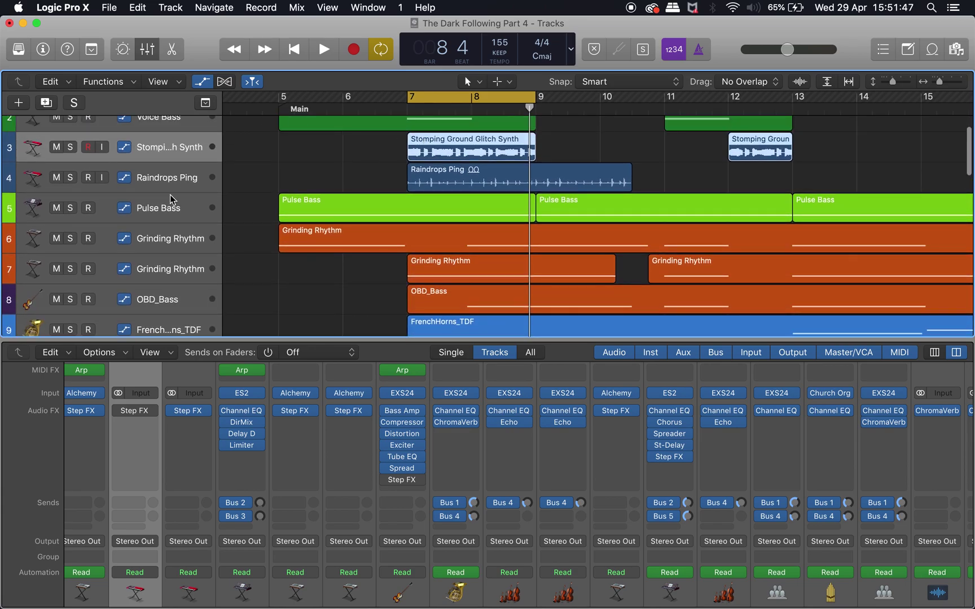
scroll(100, 222, down, 1)
key(super+Up)
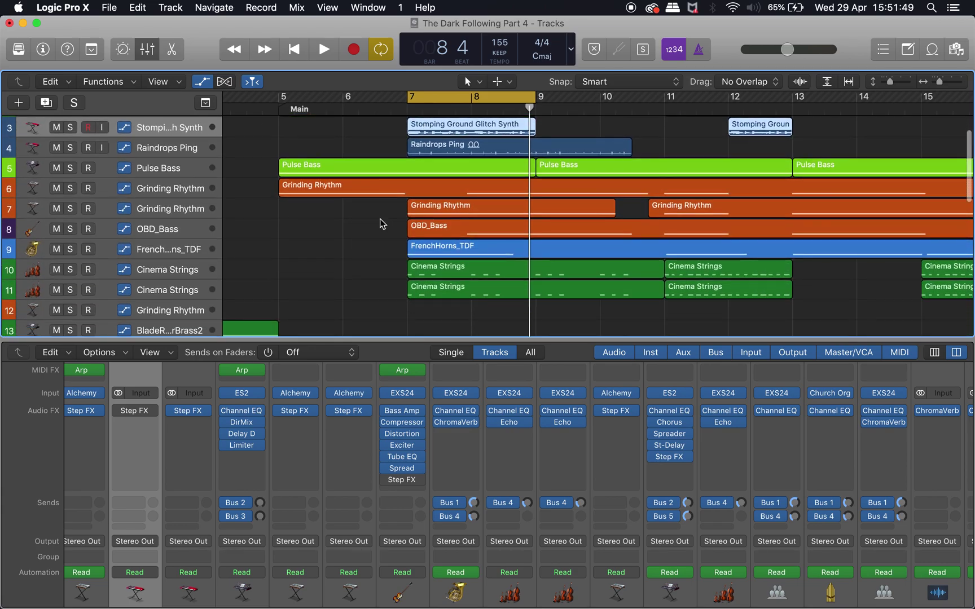
key(x)
drag(70, 168, 72, 242)
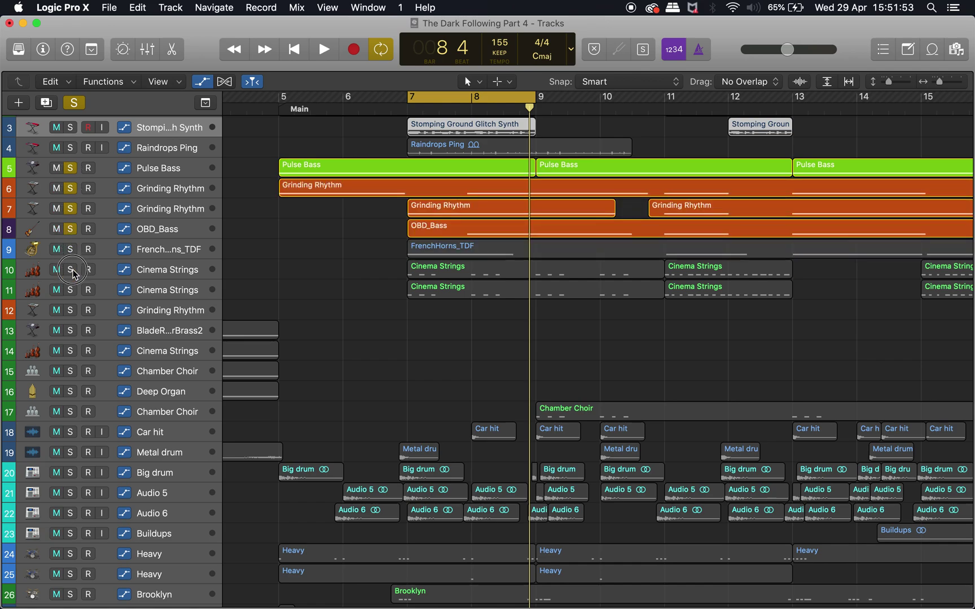
Turn off cycle mode and play the four soloed tracks from bar 5, stopping partway through bar 8.
key(space)
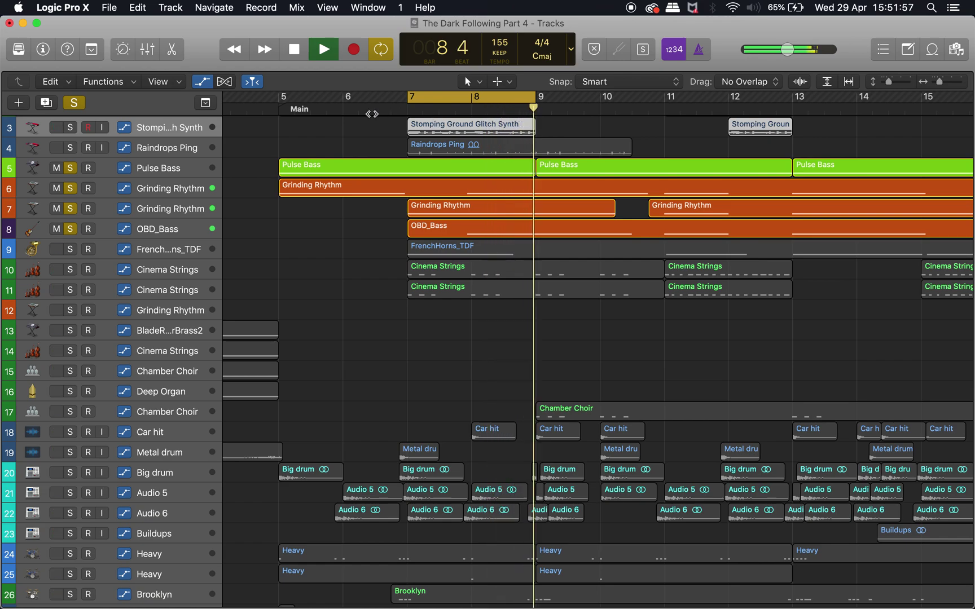
key(c)
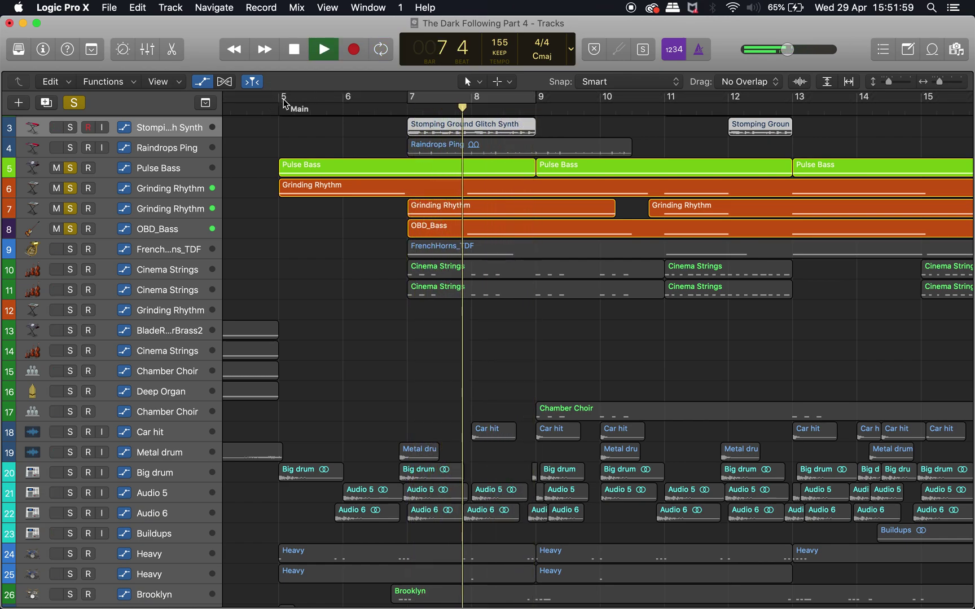
key(space)
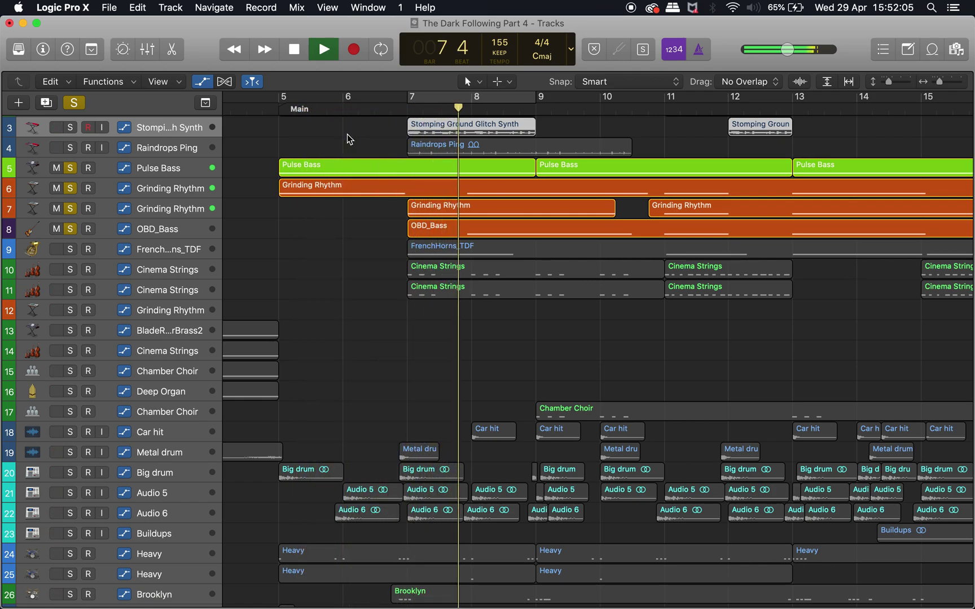
key(space)
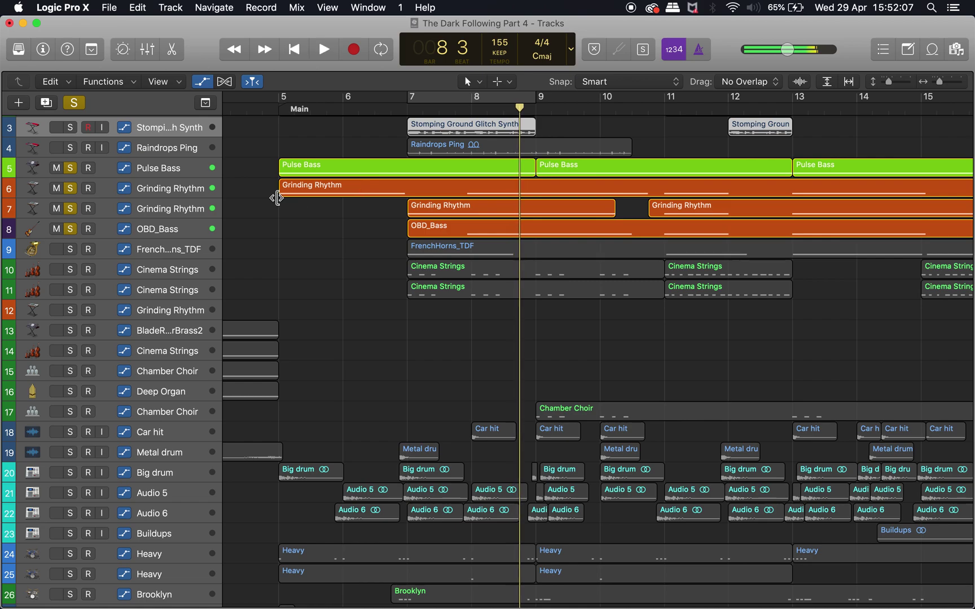
Unsolo Pulse Bass and audition Grinding Rhythm track 6 in Musical Typing with the octave lowered to C1.
click(70, 169)
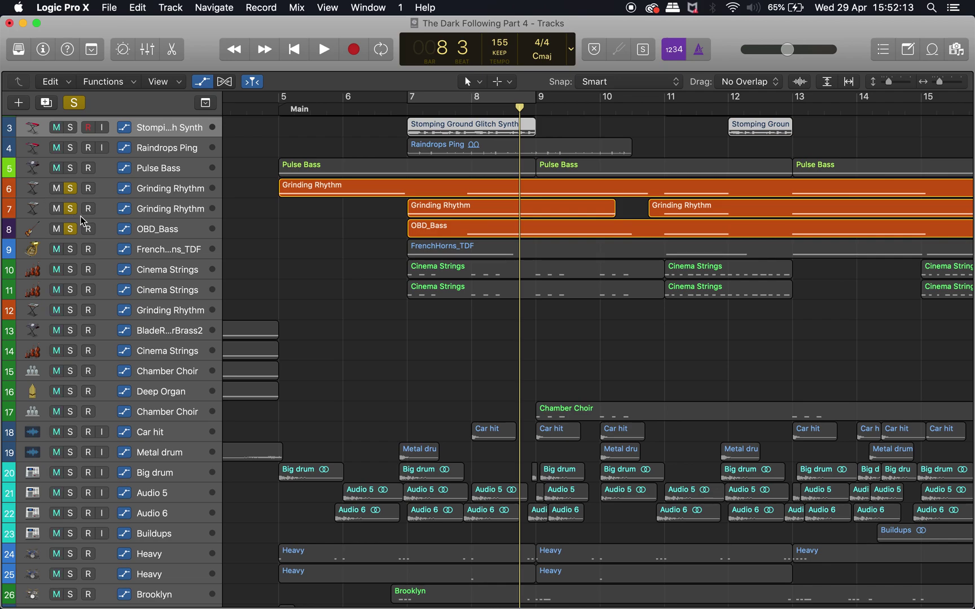
key(super+k)
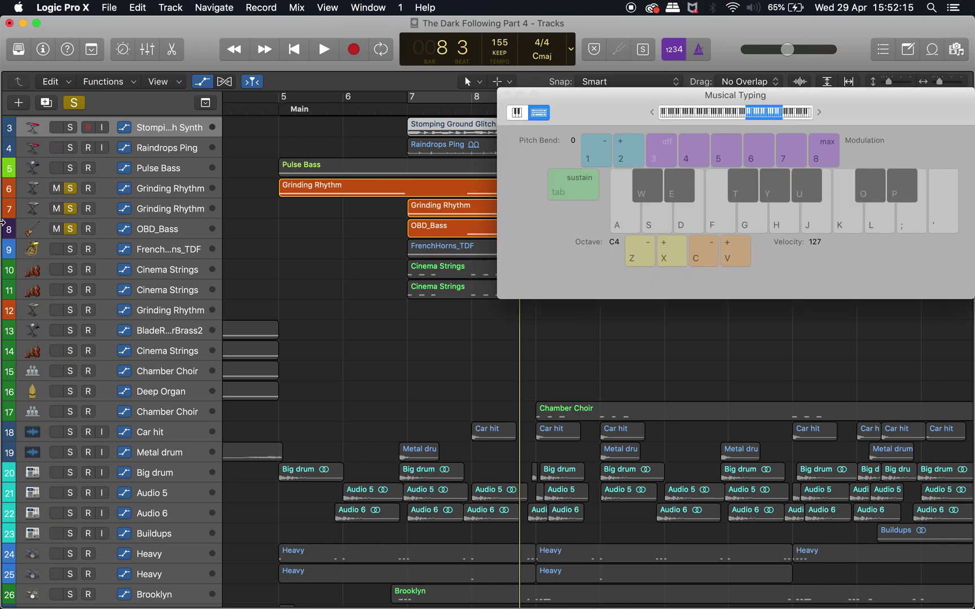
click(181, 195)
key(z)
key(z)
key(z)
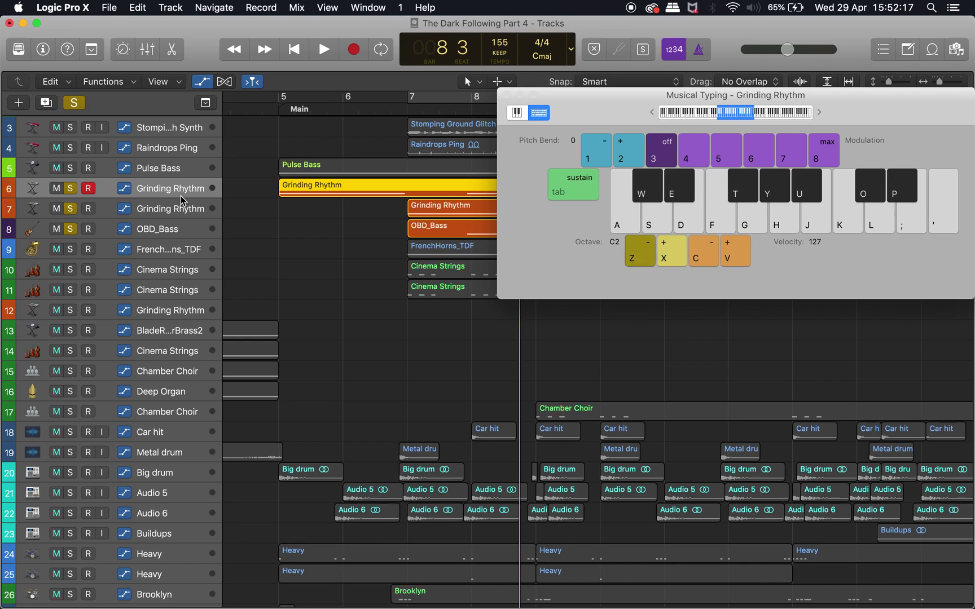
key(s)
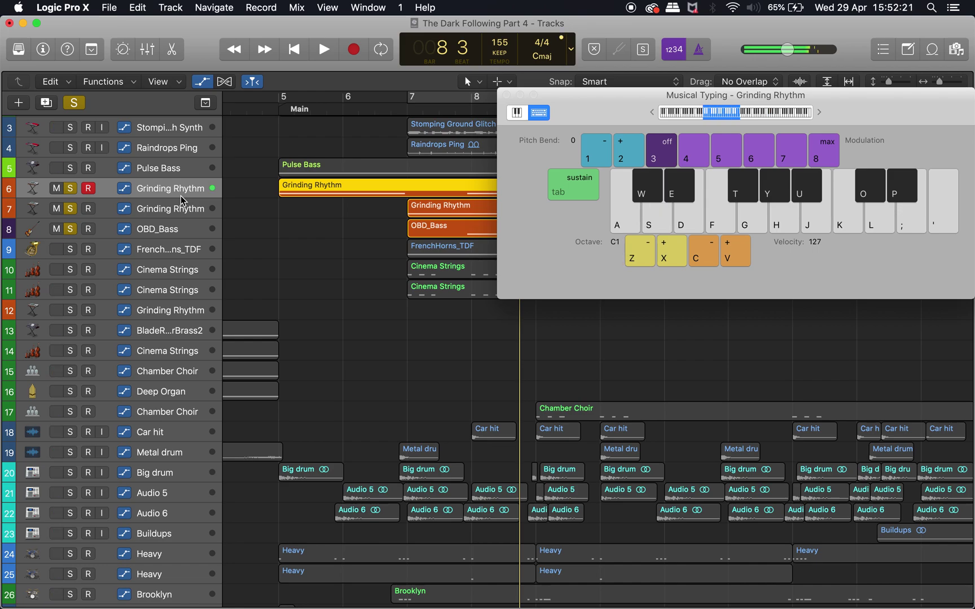
Audition Grinding Rhythm track 6 with the Musical Typing octave raised to C3, and again lowered to C1.
key(x)
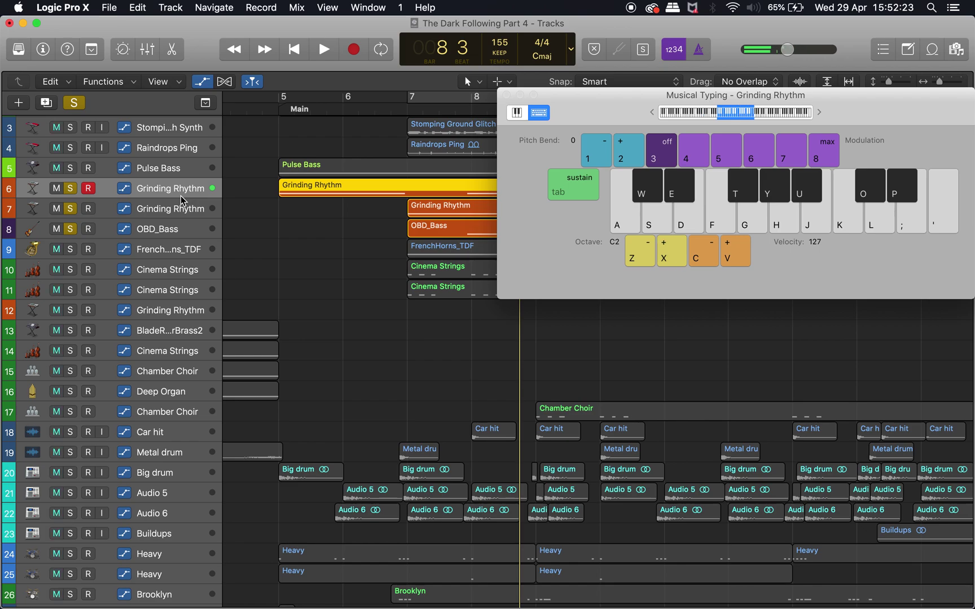
key(x)
key(s)
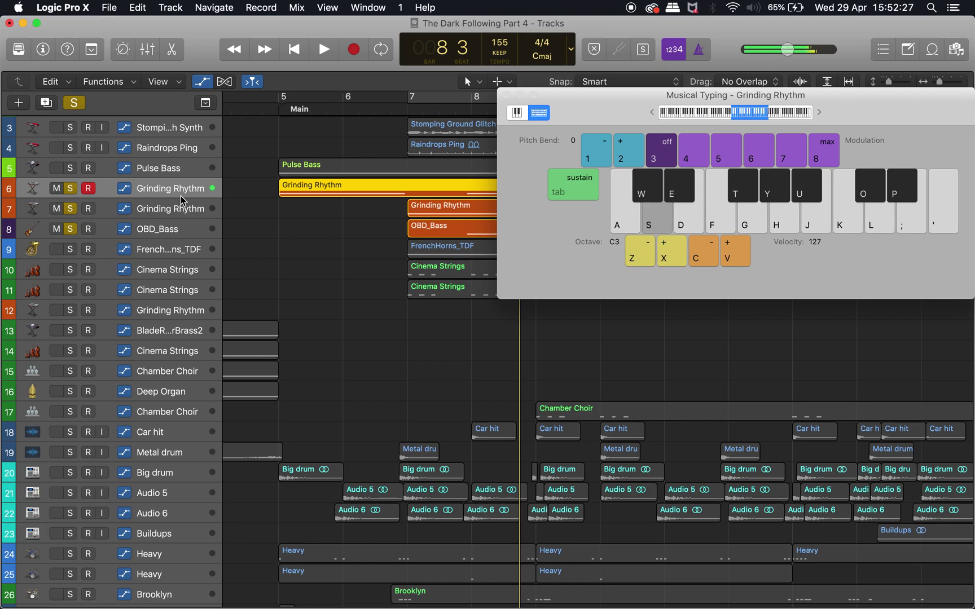
key(a)
key(z)
key(z)
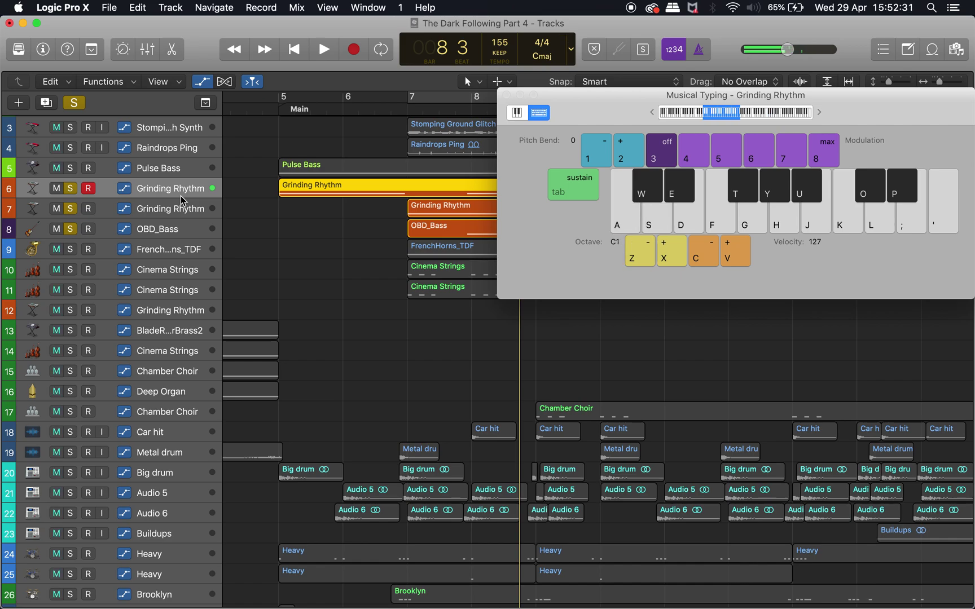
key(s)
Unsolo Grinding Rhythm track 6, audition track 7 in Musical Typing at octaves C1 and C3, and close the keyboard.
click(71, 185)
click(204, 213)
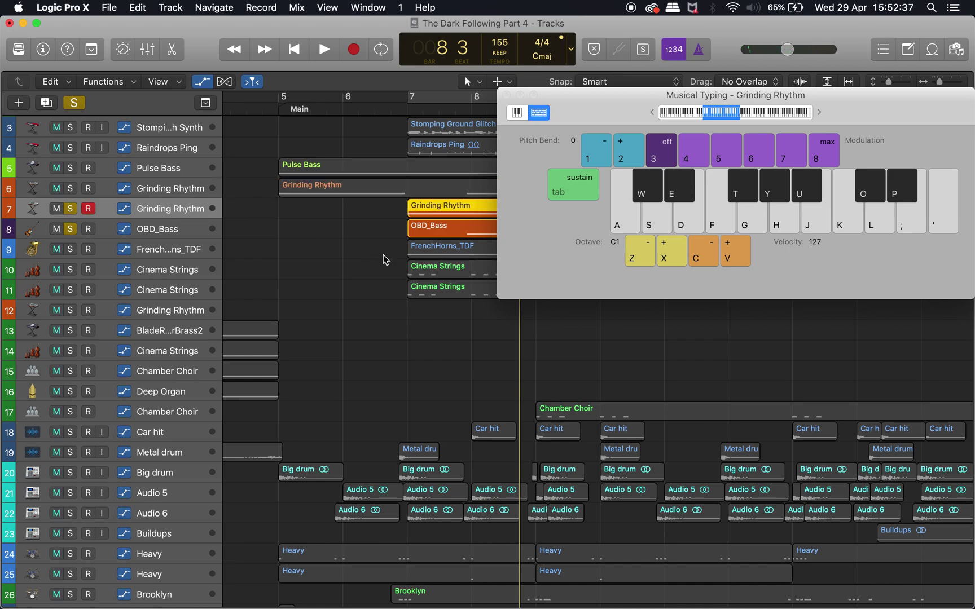
key(s)
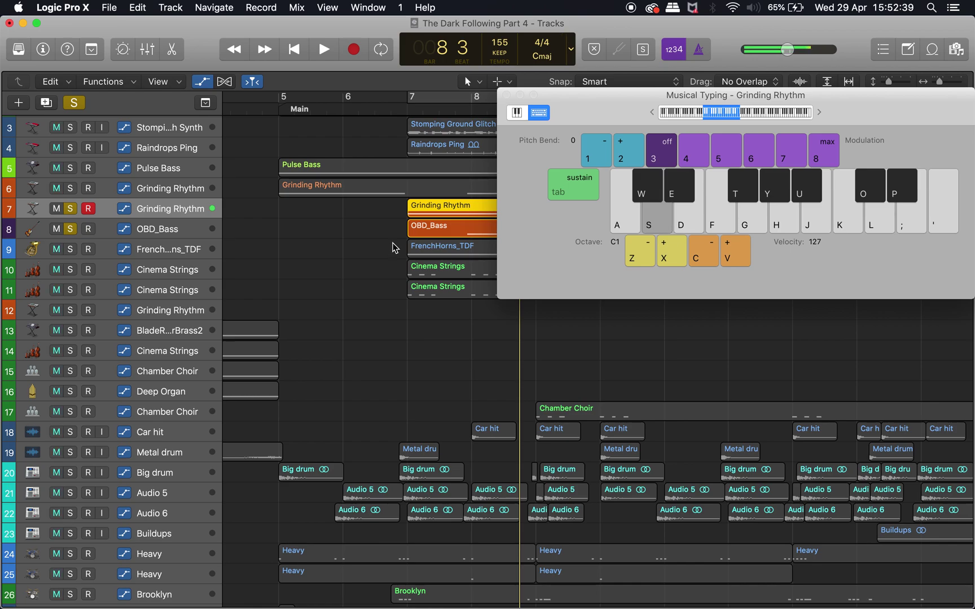
key(x)
key(x)
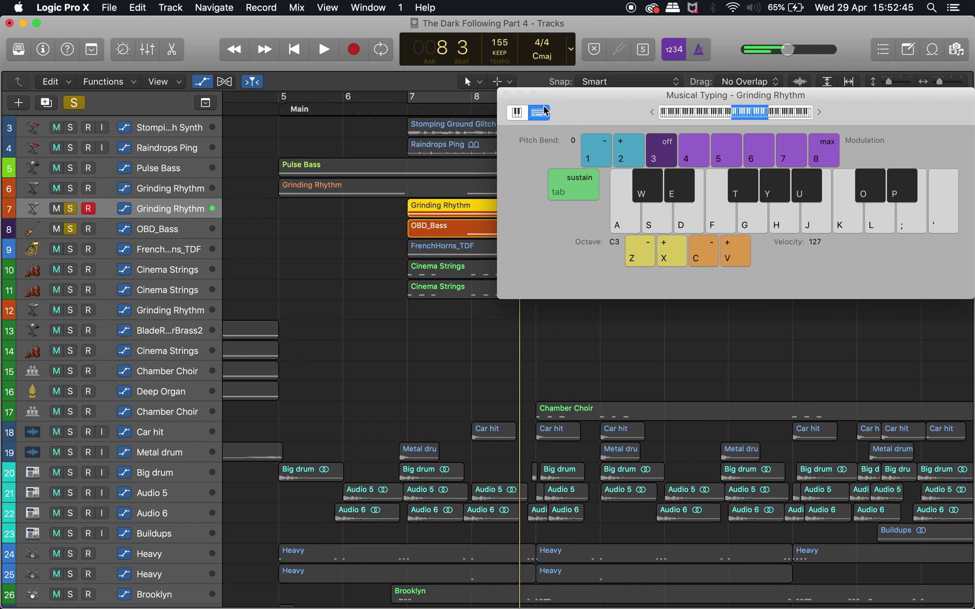
click(506, 95)
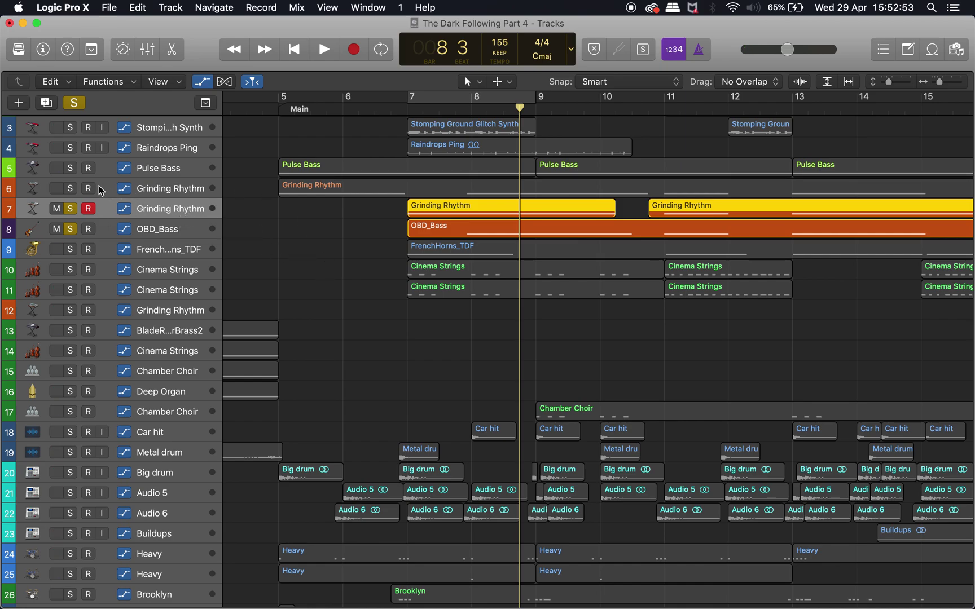
Solo Grinding Rhythm track 6 again and play both Grinding Rhythm tracks with OBD_Bass from bar 7.
click(70, 188)
click(402, 106)
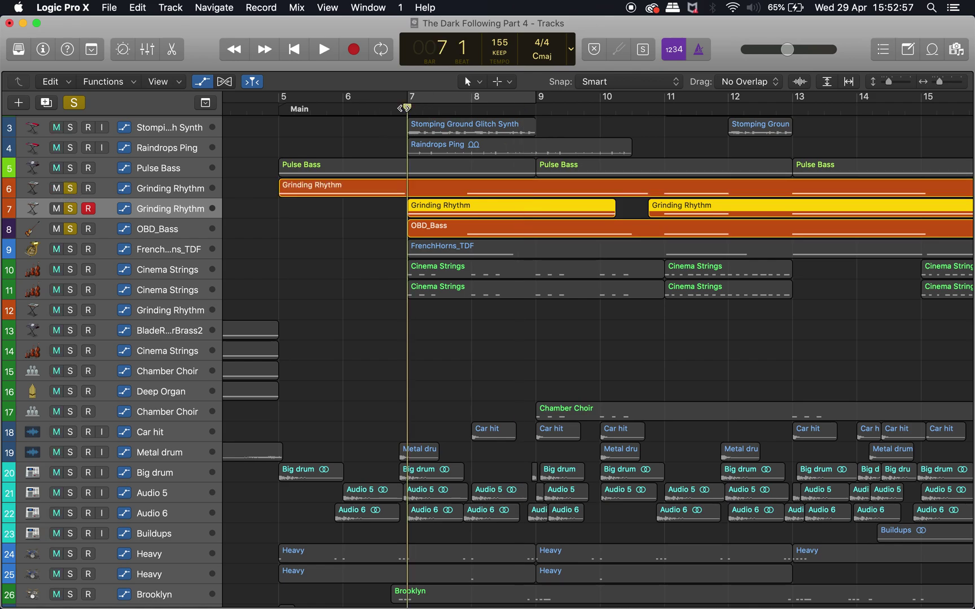
key(space)
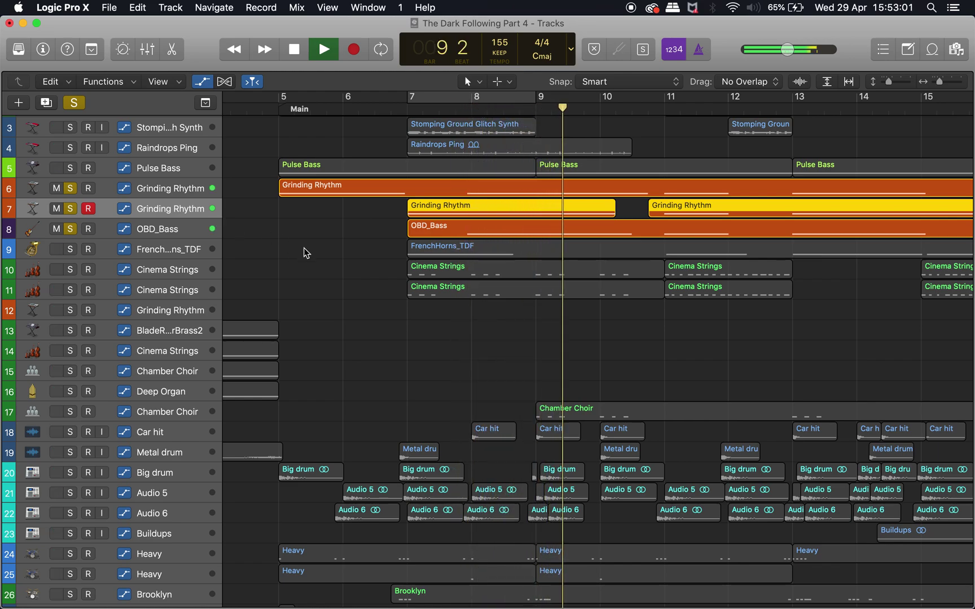
key(space)
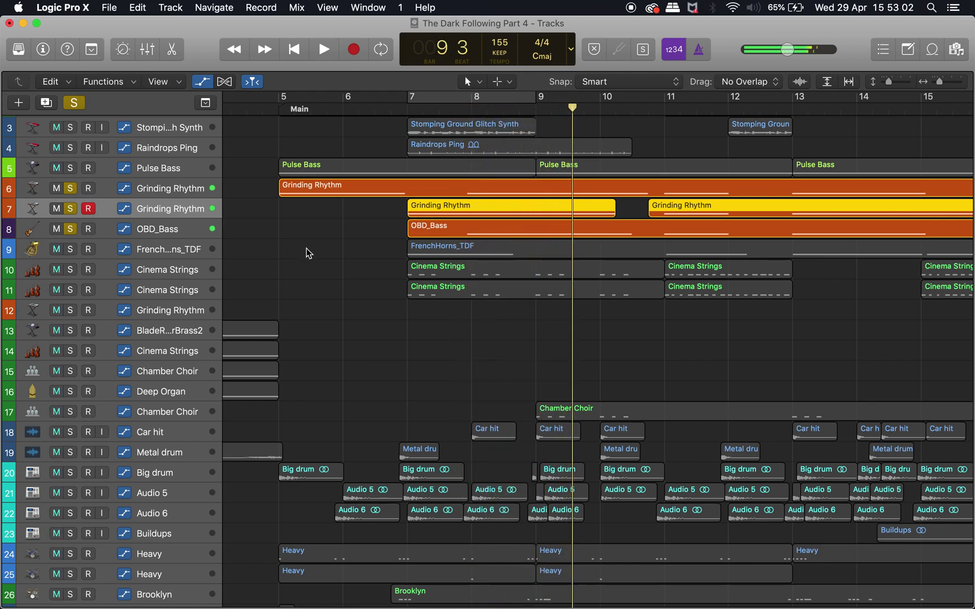
Unsolo both Grinding Rhythm tracks, select OBD_Bass, and play it alone from bar 7.
click(70, 188)
click(70, 208)
click(408, 108)
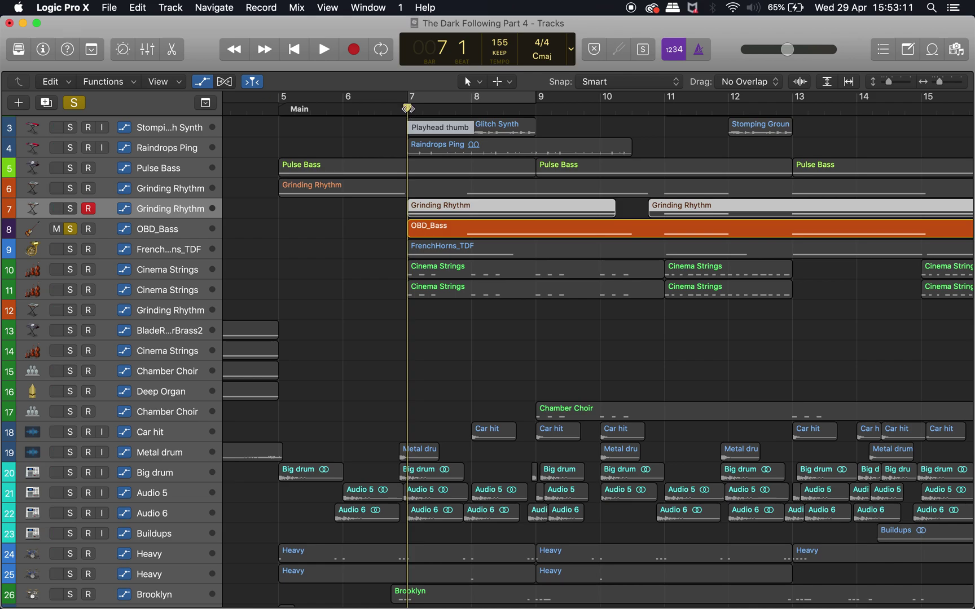
click(176, 237)
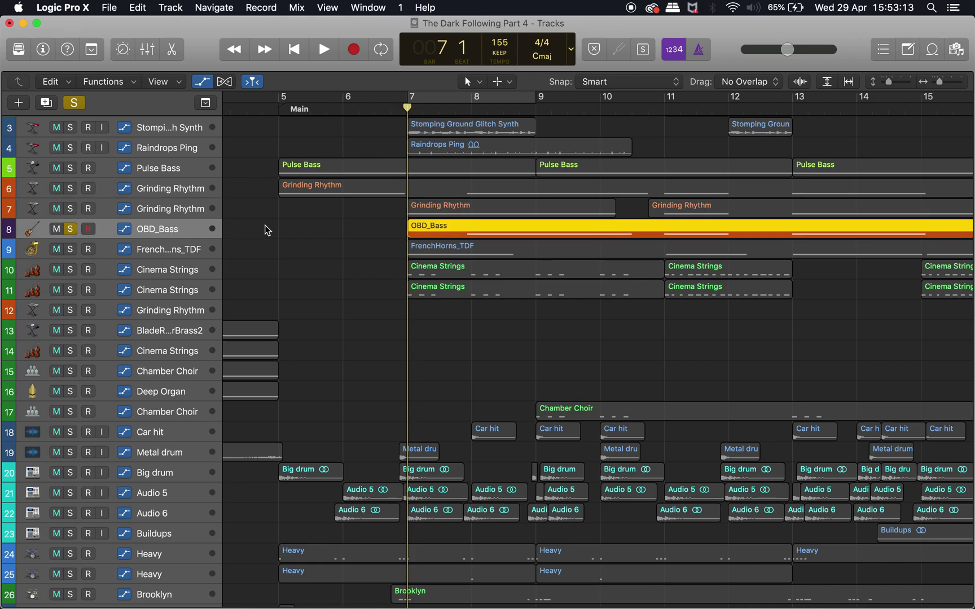
key(space)
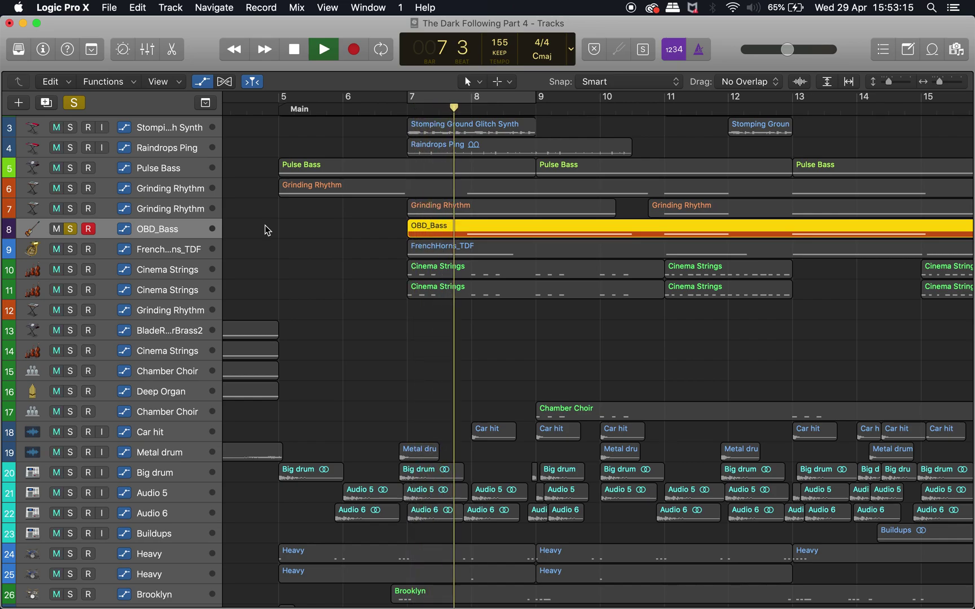
Show the mixer and review the OBD_Bass channel strip's effects and fader during playback.
key(x)
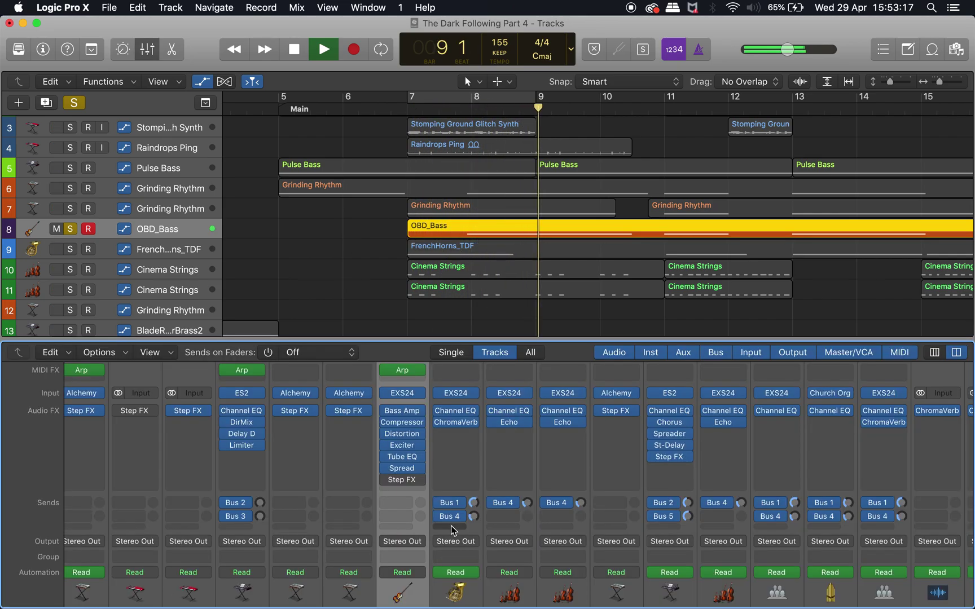
scroll(452, 530, down, 5)
scroll(452, 530, up, 5)
scroll(451, 530, down, 4)
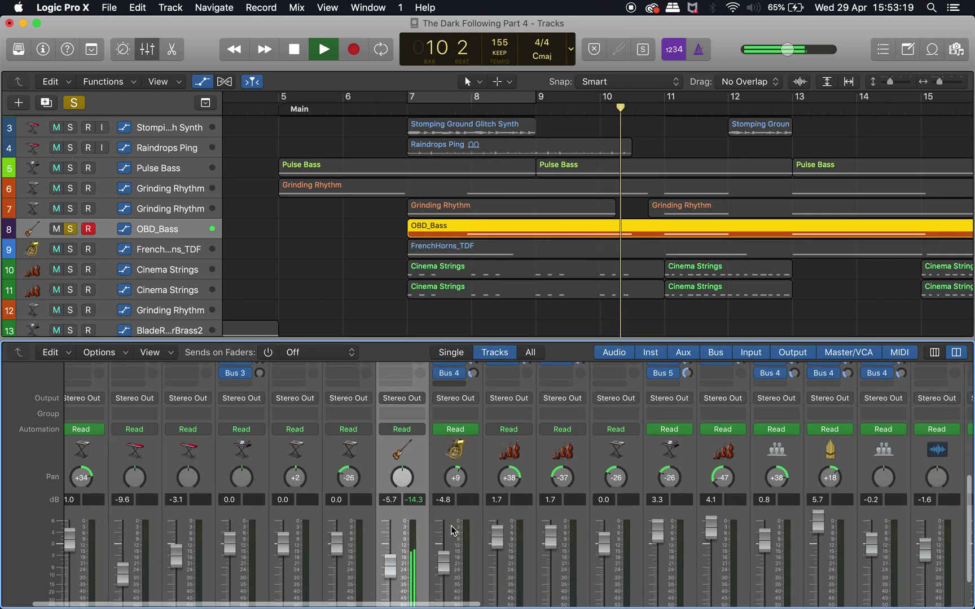
Clear the OBD_Bass solo, solo Pulse Bass, and play it alone from bar 5.
click(80, 172)
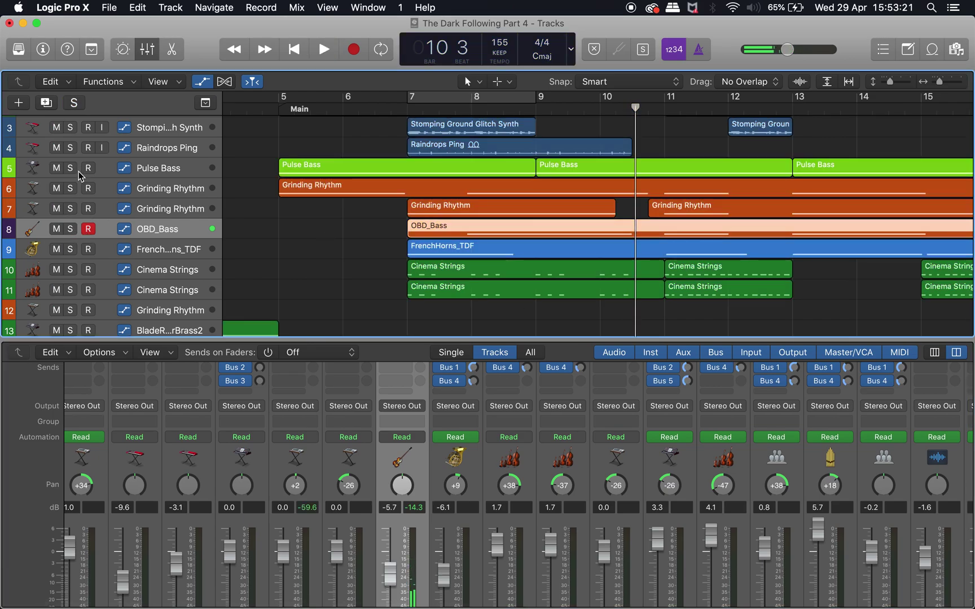
click(271, 124)
key(space)
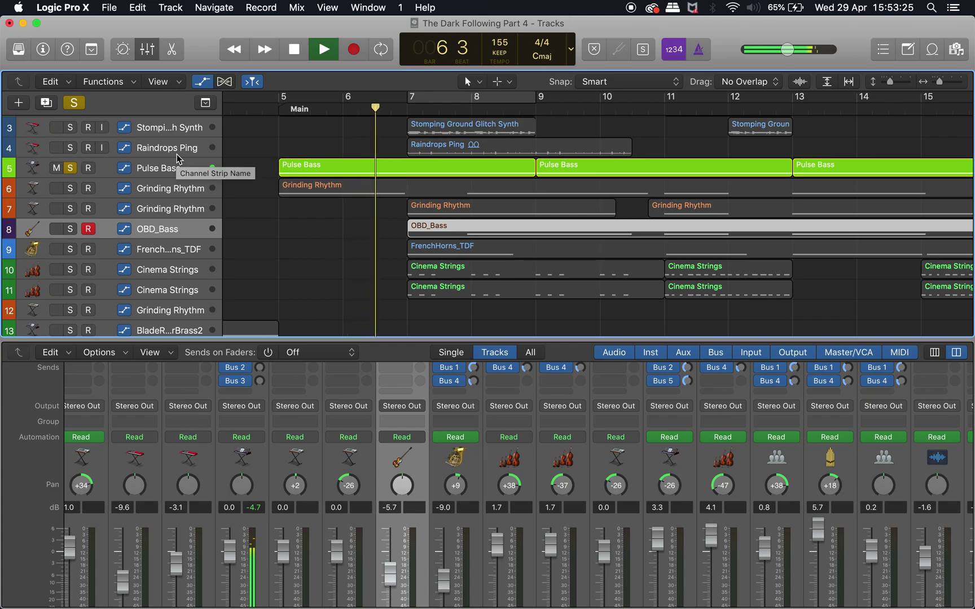
key(space)
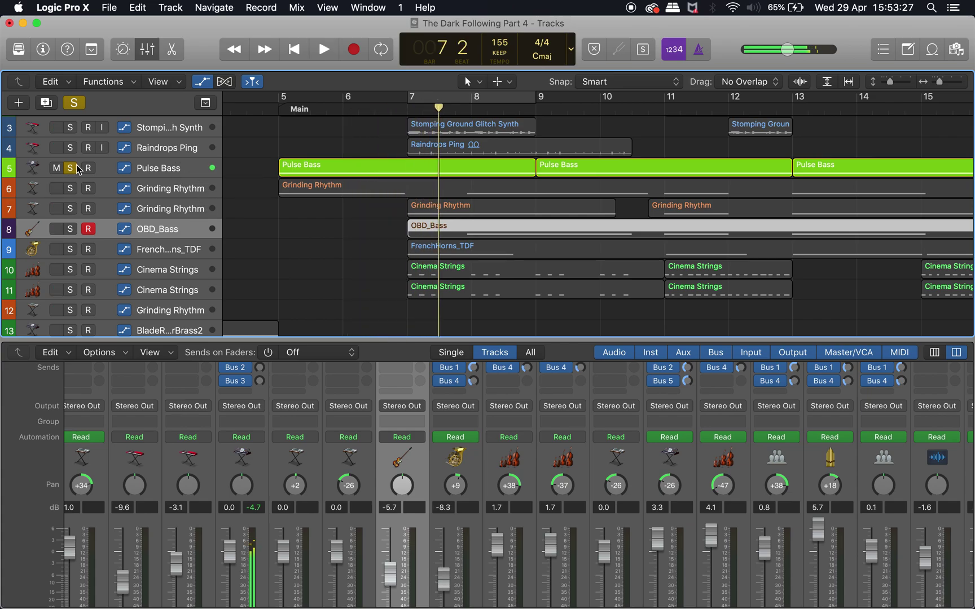
Add both Grinding Rhythm tracks and OBD_Bass to the solo and play them with Pulse Bass from bar 5.
drag(70, 188, 70, 209)
click(70, 228)
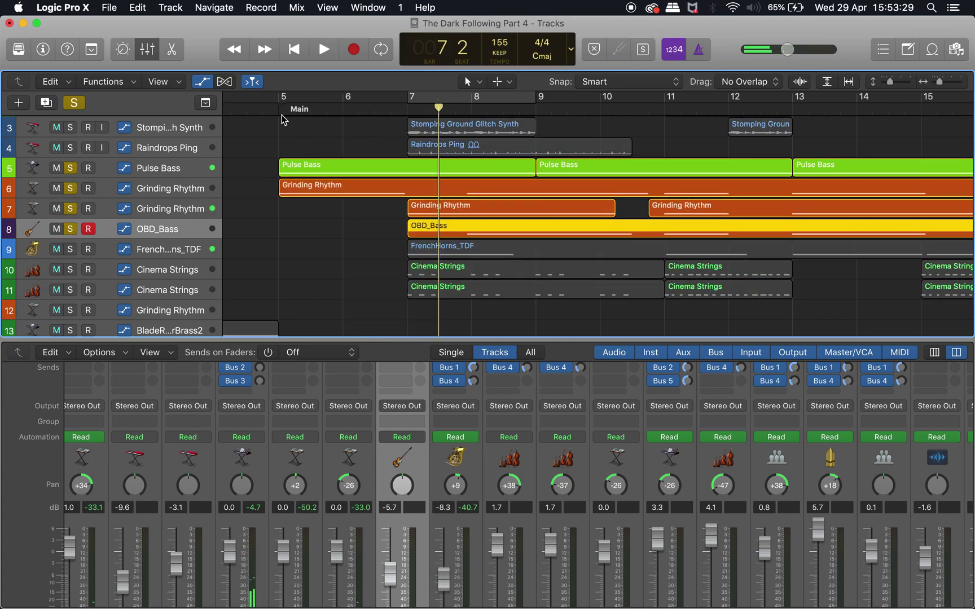
key(space)
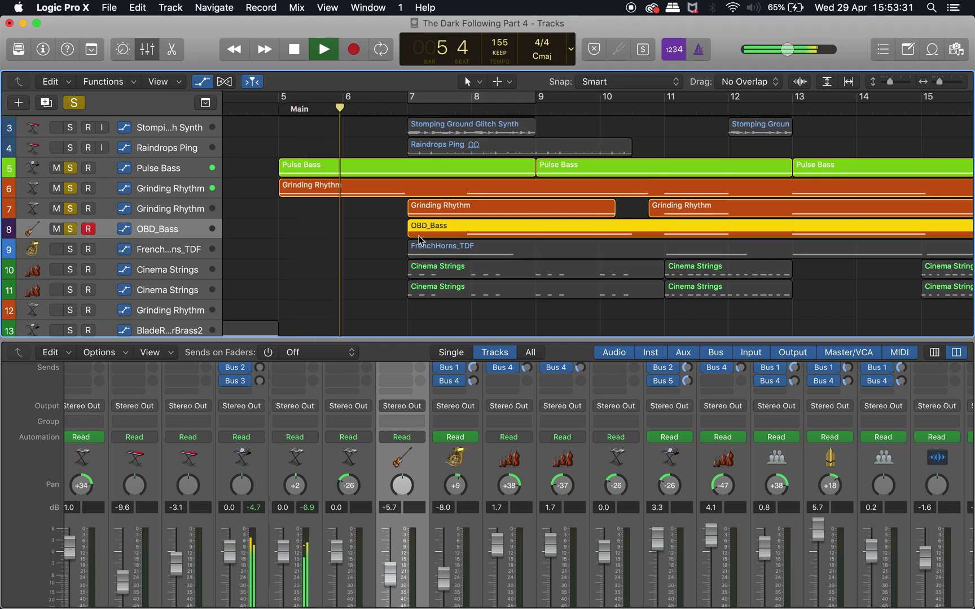
key(super+Down)
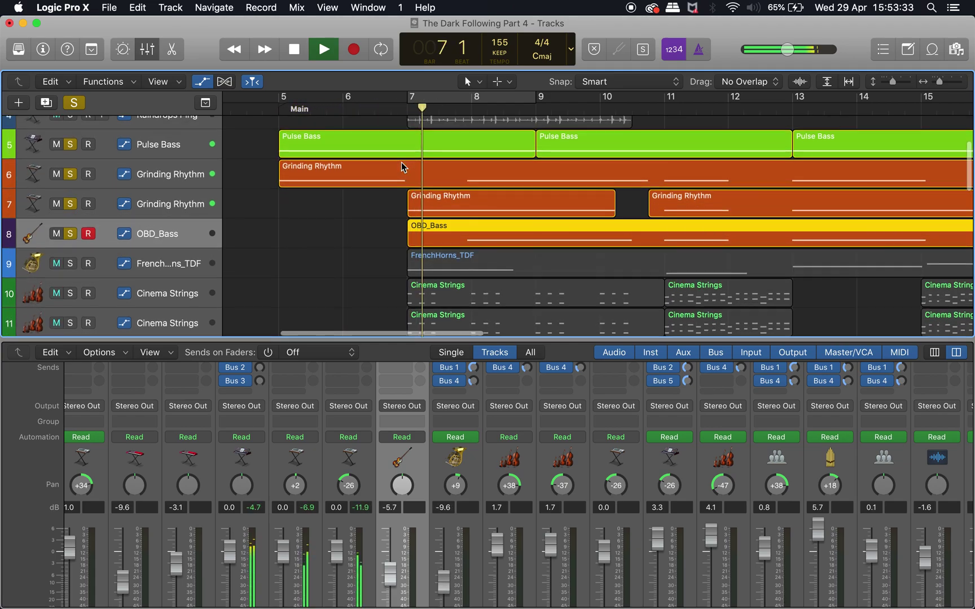
Stop playback and clear the solos on Pulse Bass, both Grinding Rhythm tracks and OBD_Bass.
key(space)
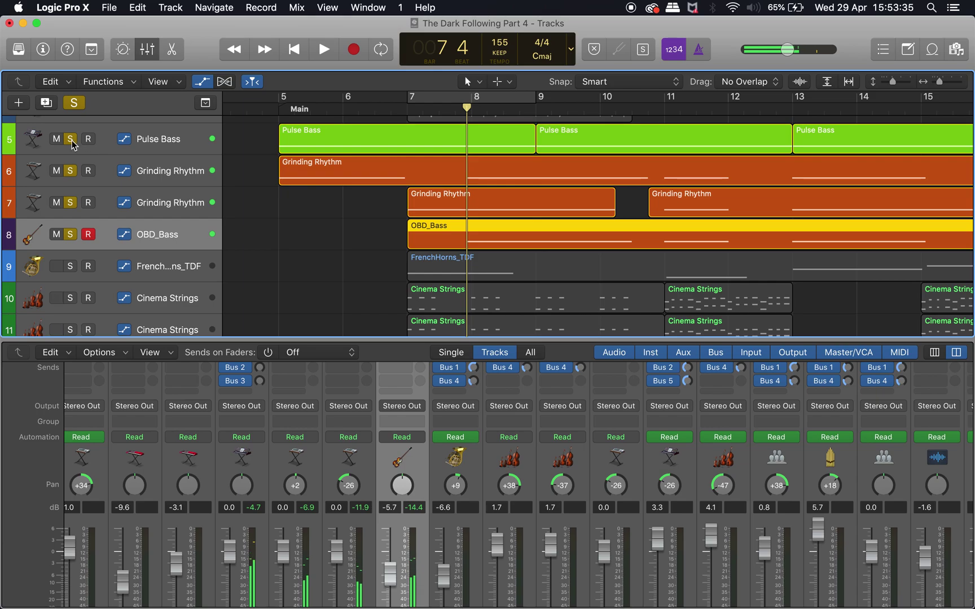
drag(70, 139, 71, 236)
key(super+Up)
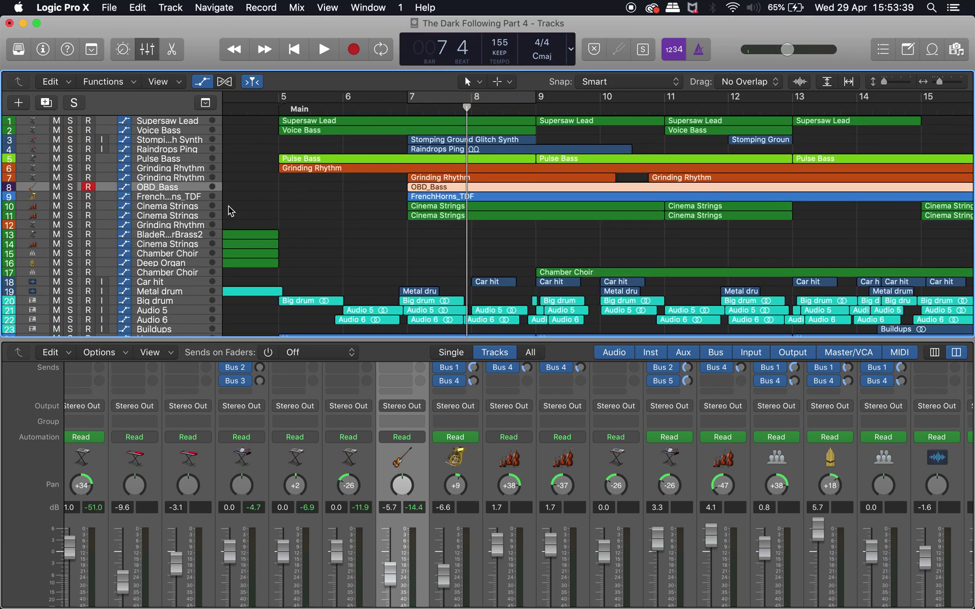
Select the FrenchHorns_TDF track and set the playhead to bar 7.
click(180, 197)
ctrl+alt+click(342, 197)
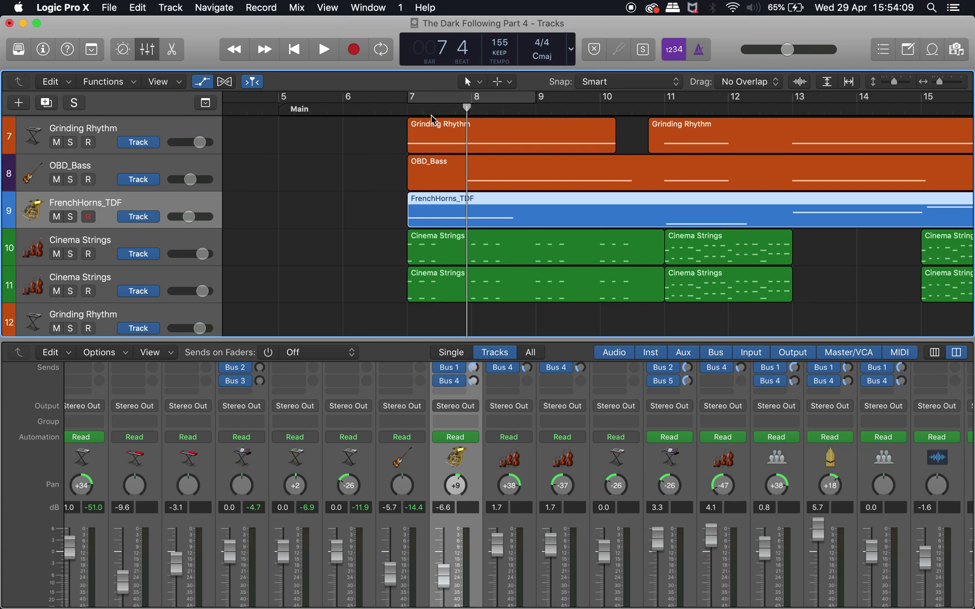
click(409, 109)
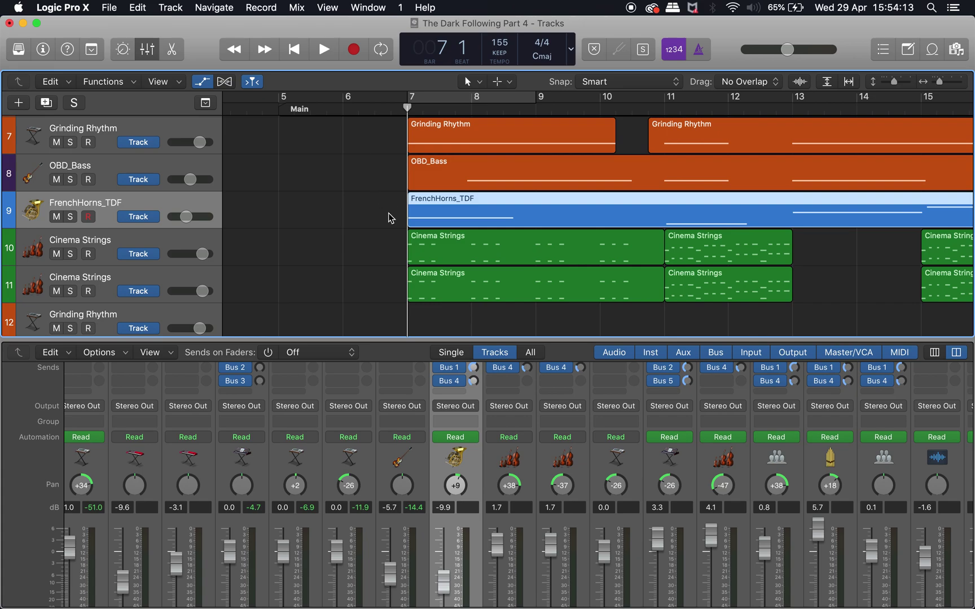
Inspect the FrenchHorns_TDF effects chain, viewing the ChromaVerb settings and closing the plug-in window.
scroll(508, 520, up, 5)
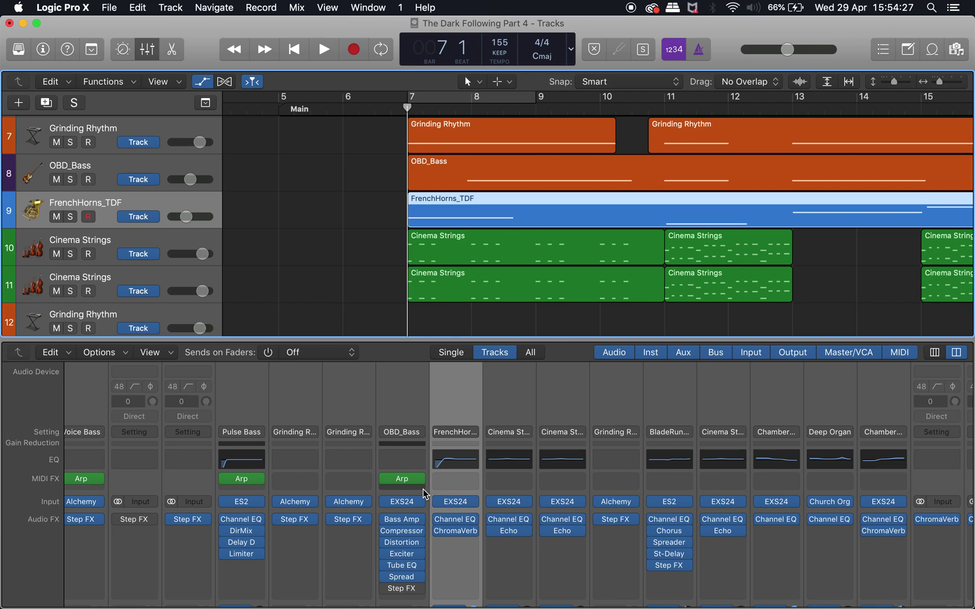
scroll(435, 441, down, 3)
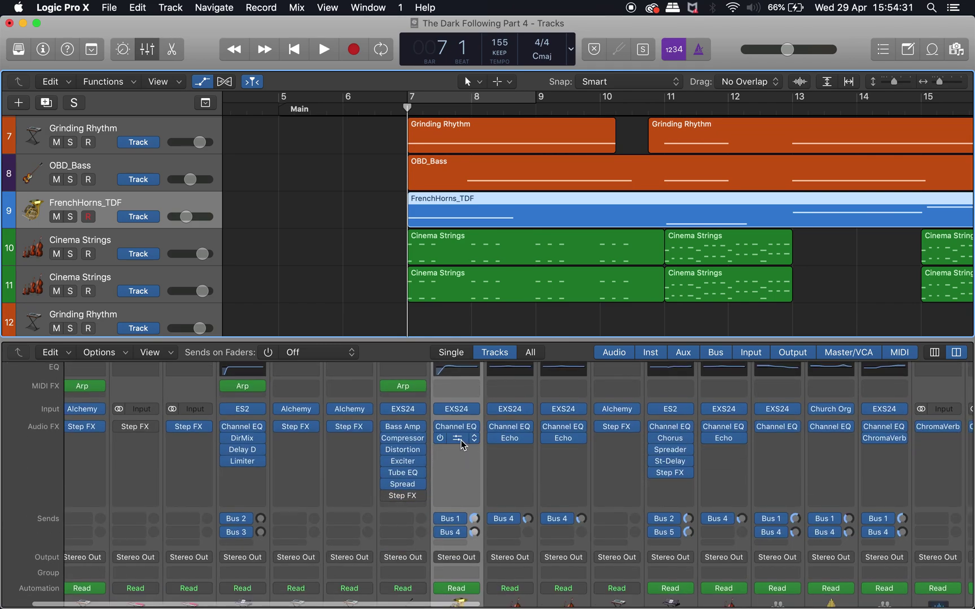
click(460, 443)
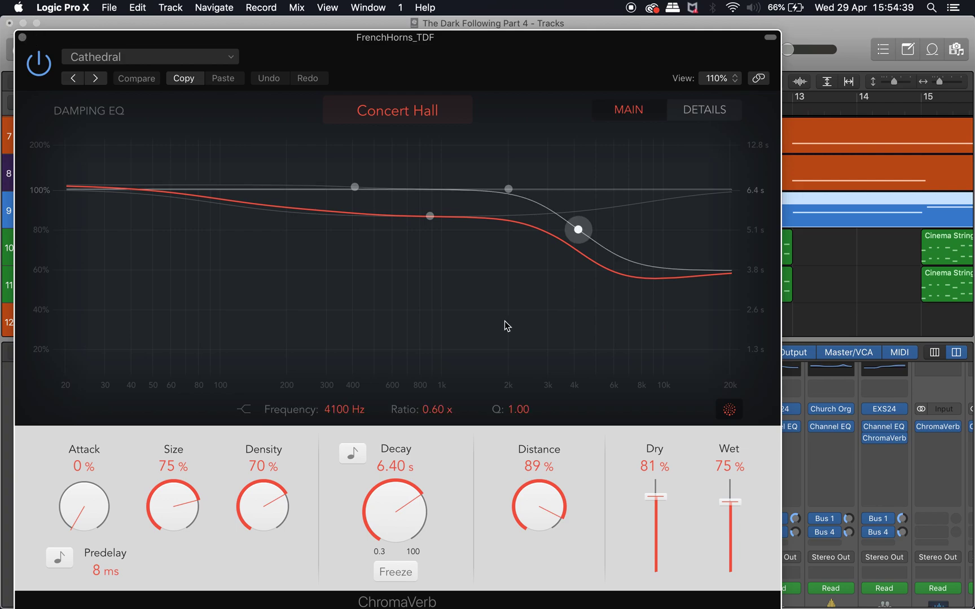
click(23, 39)
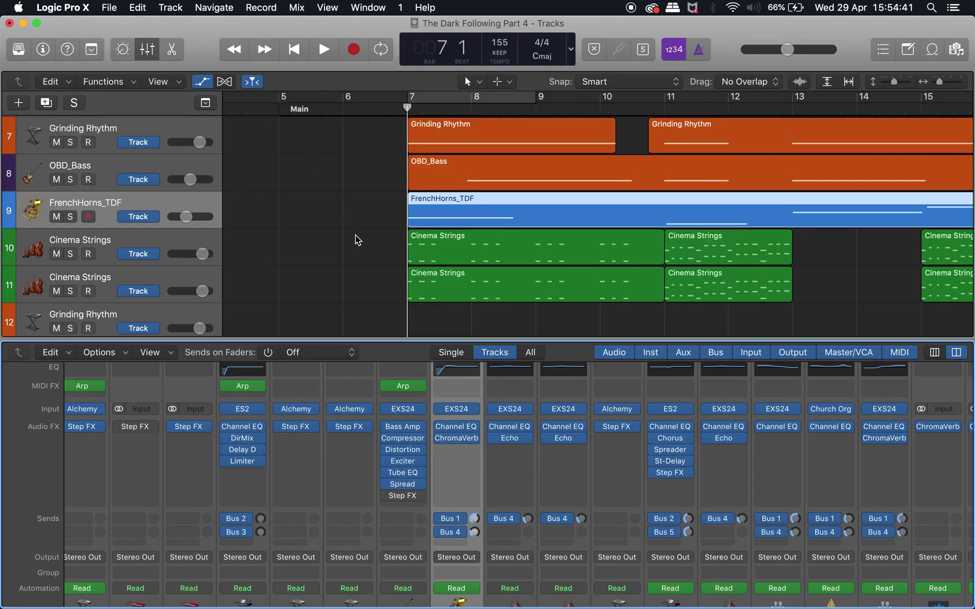
Open Musical Typing, bypass ChromaVerb on the FrenchHorns_TDF channel, and play a note without the reverb.
key(super+k)
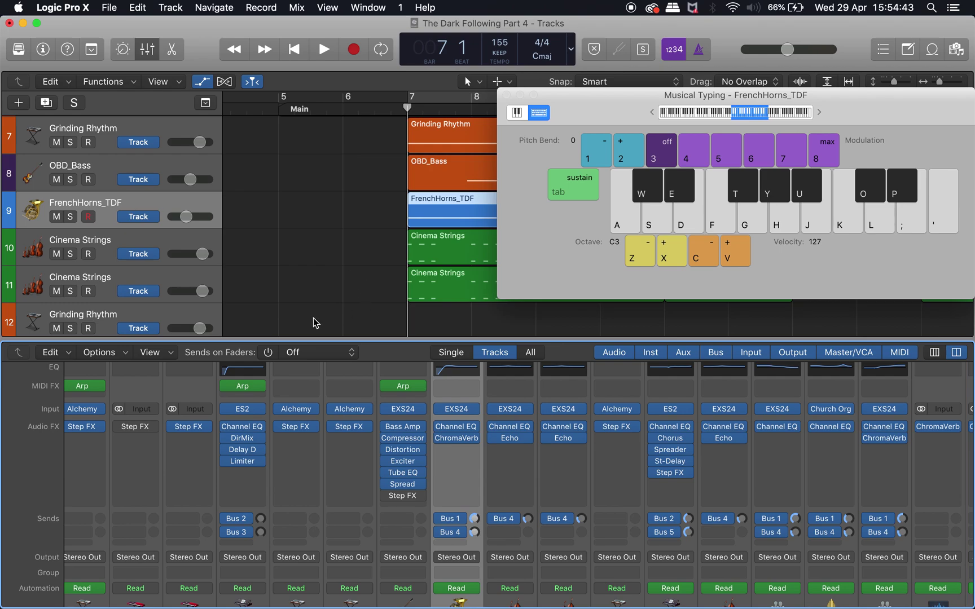
click(441, 439)
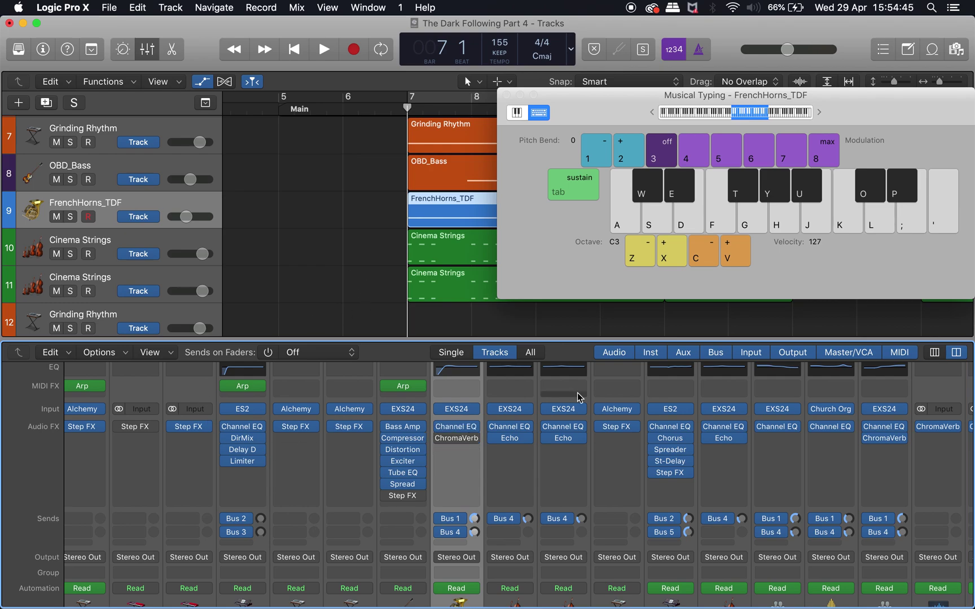
key(a)
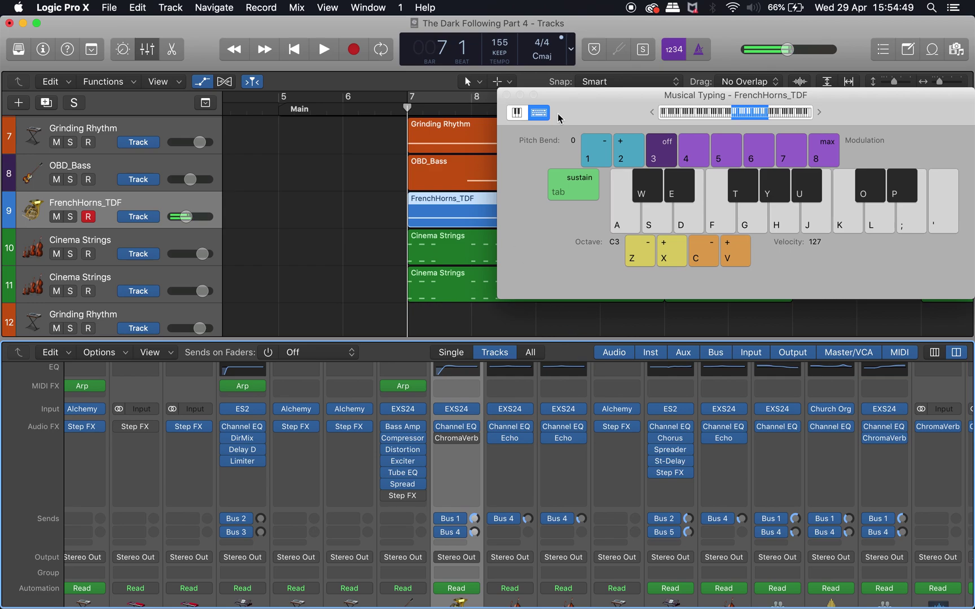
Set the playhead to bar 8, turn ChromaVerb back on for FrenchHorns_TDF, and play the horn note with reverb.
click(470, 106)
drag(567, 107, 447, 140)
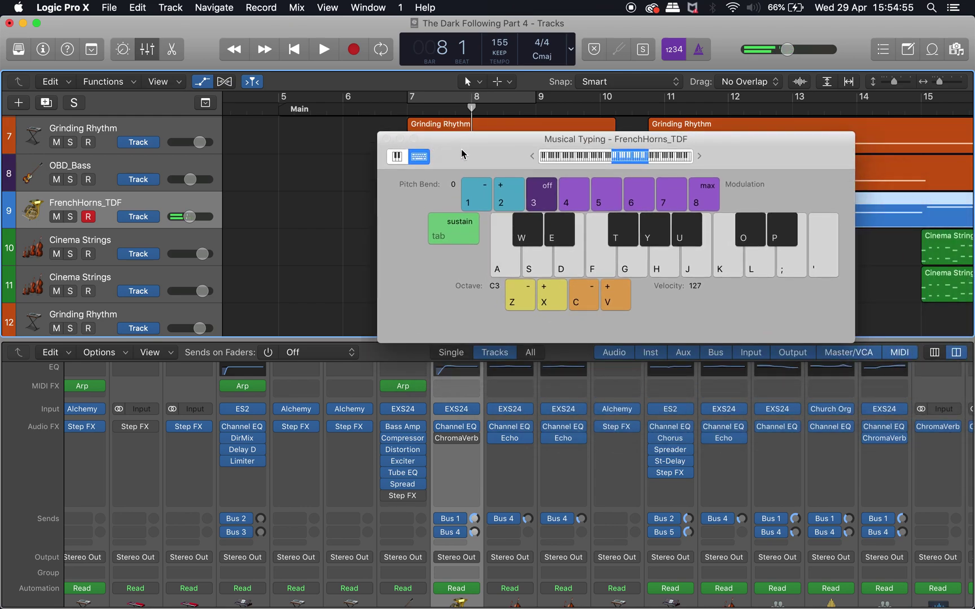
key(z)
key(x)
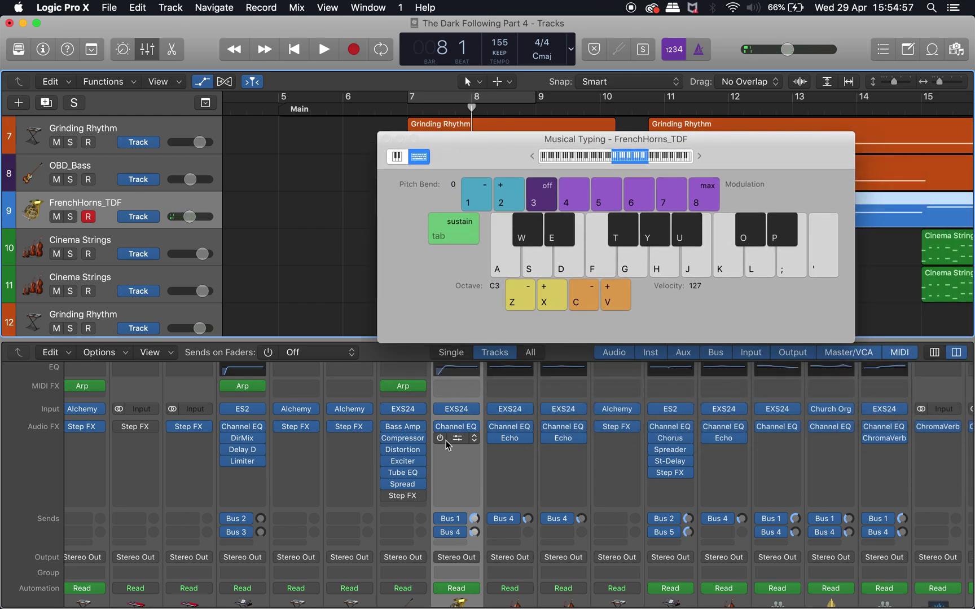
key(a)
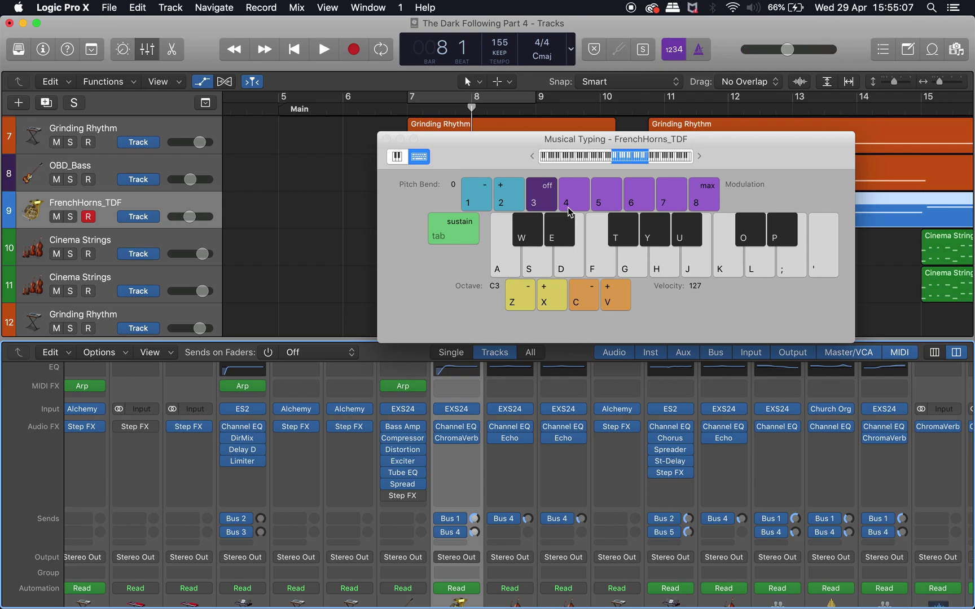
Lower the Musical Typing octave to C1 and C0, playing a low French horn note in each.
key(z)
key(z)
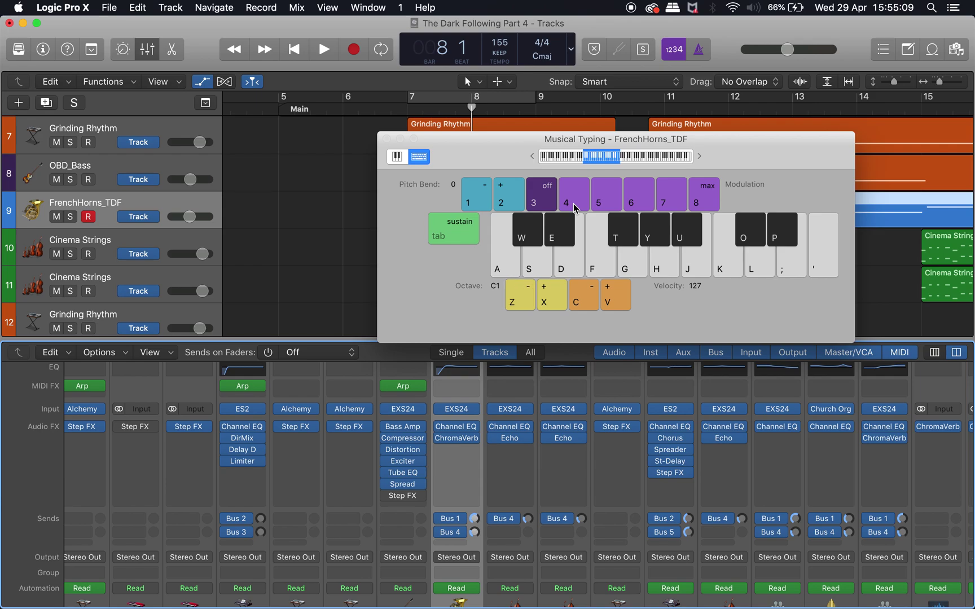
key(z)
key(x)
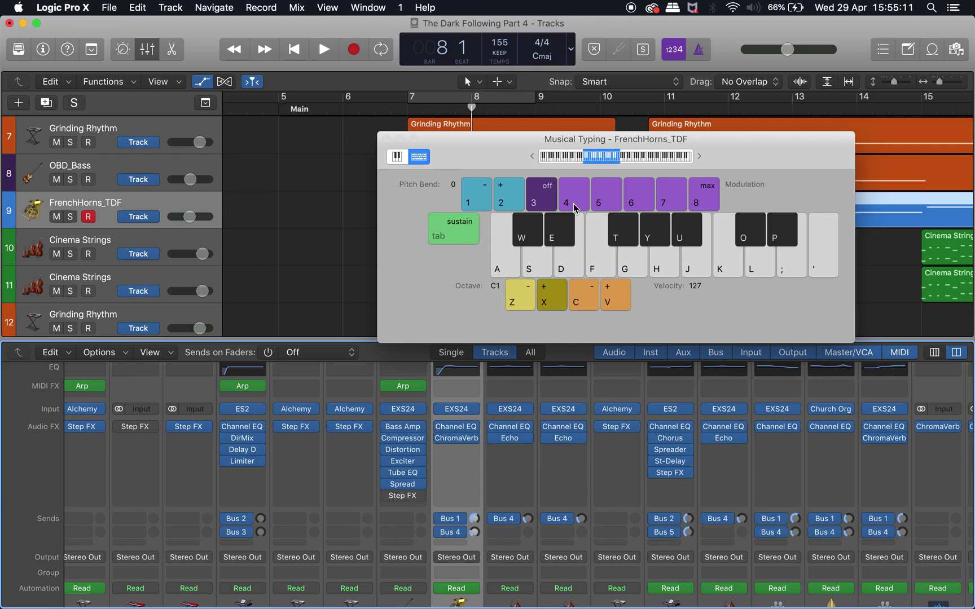
key(a)
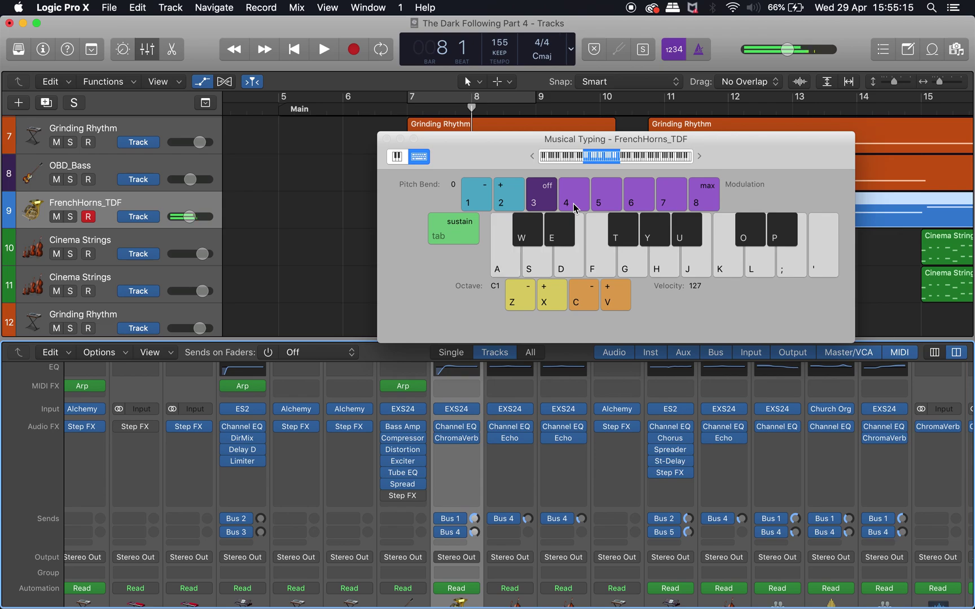
key(z)
key(a)
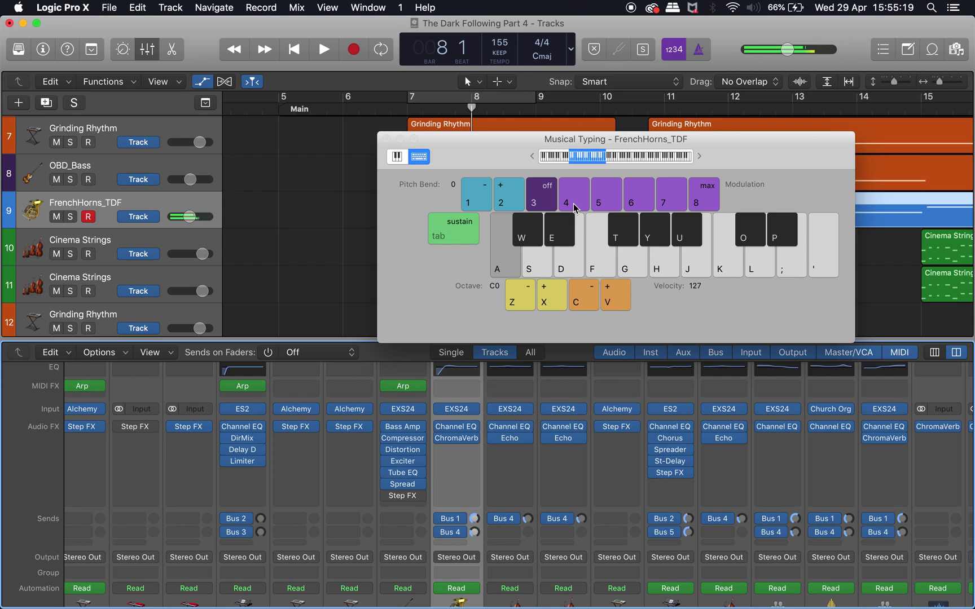
Return the playhead to bar 7 and close the Musical Typing window.
drag(454, 142, 601, 239)
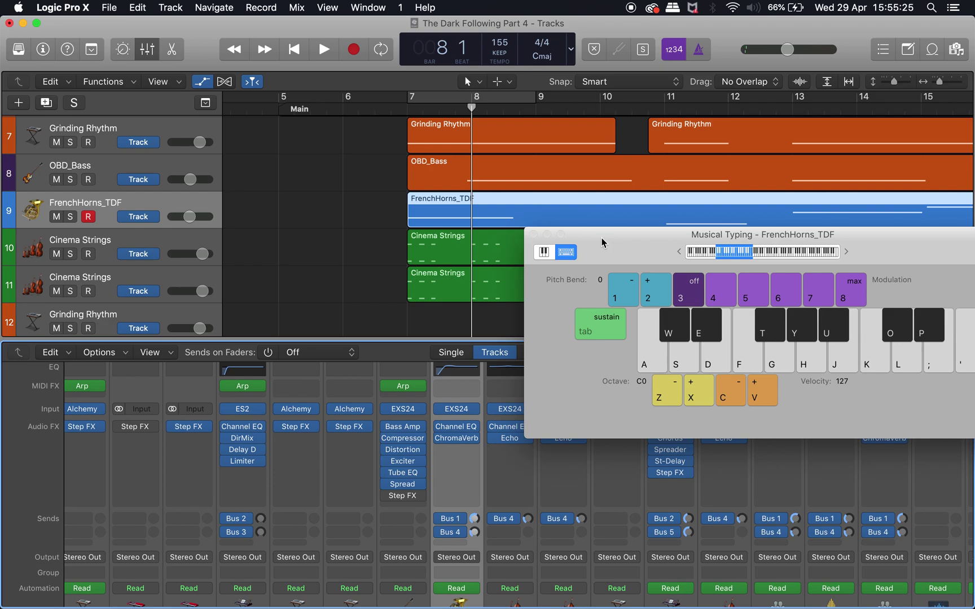
click(406, 105)
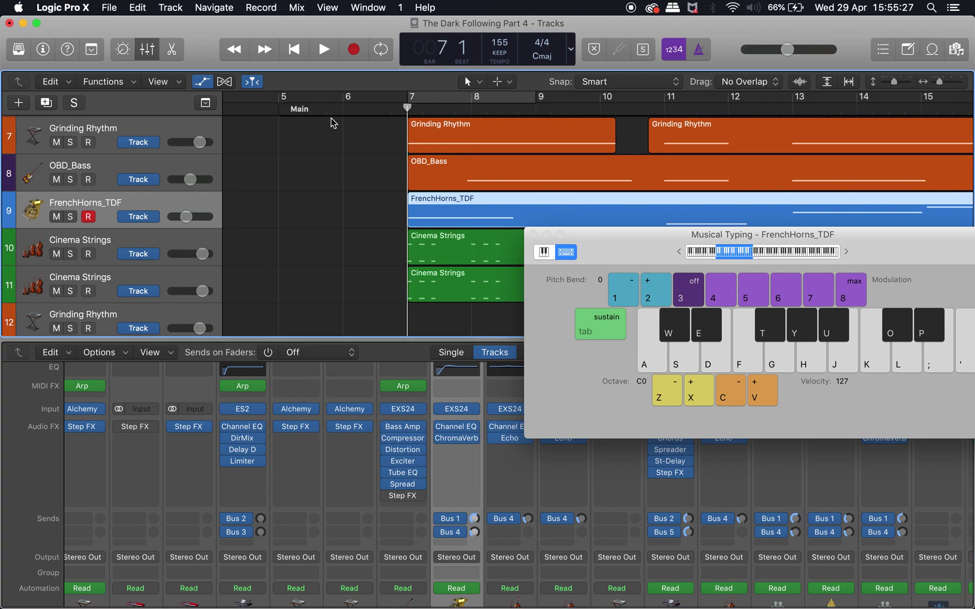
click(533, 234)
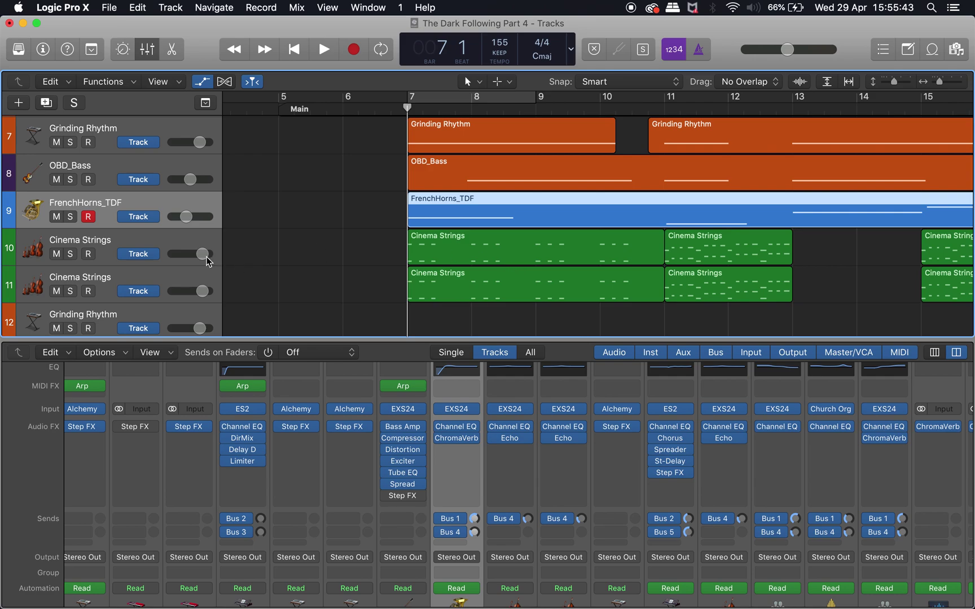
Solo both Cinema Strings tracks and play them alone from bar 7.
click(158, 249)
click(164, 280)
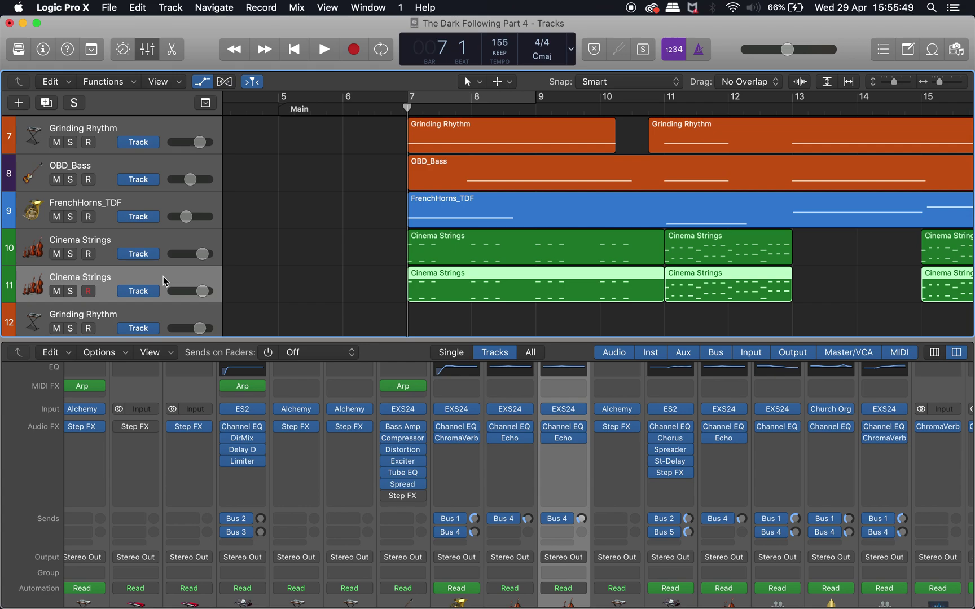
click(150, 246)
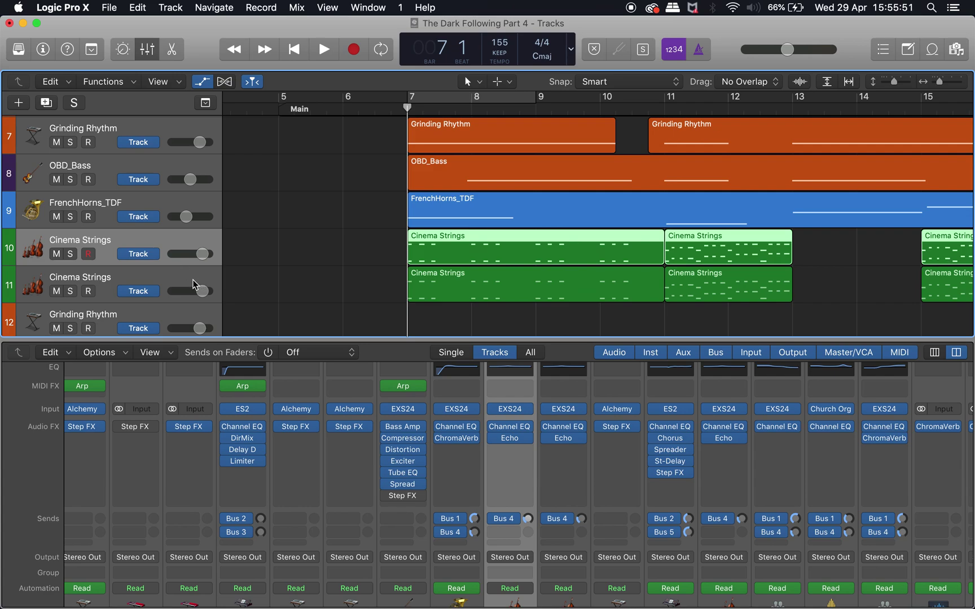
click(73, 254)
click(70, 291)
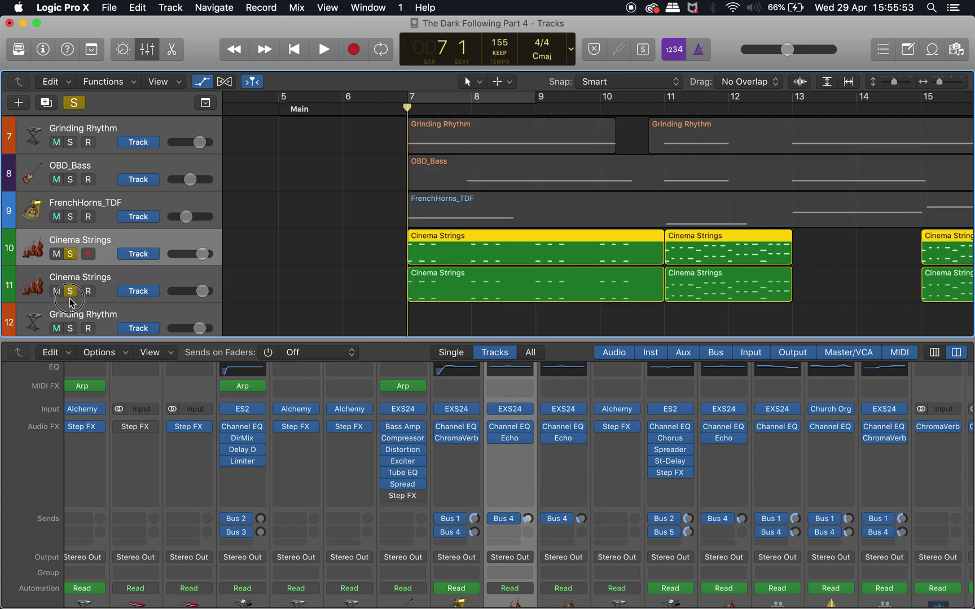
key(space)
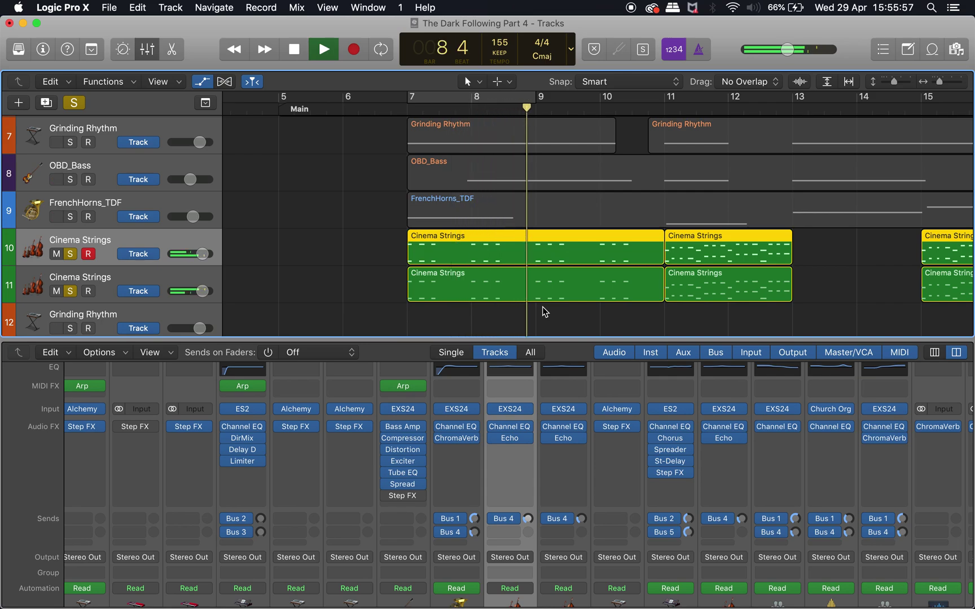
Show the Cinema Strings notes in the Piano Roll, select the first upper note at bar 7, and play from there.
key(a)
key(a)
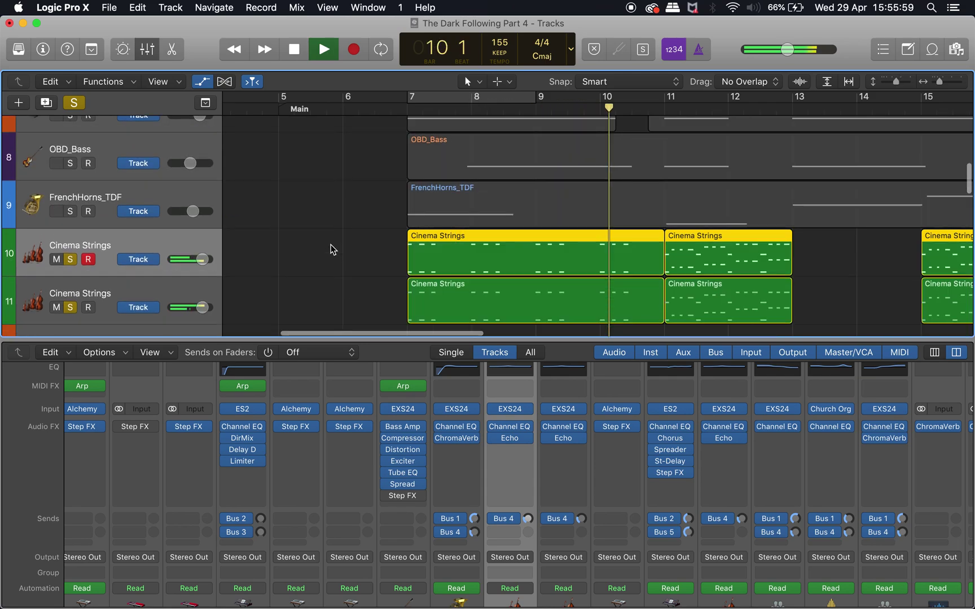
key(p)
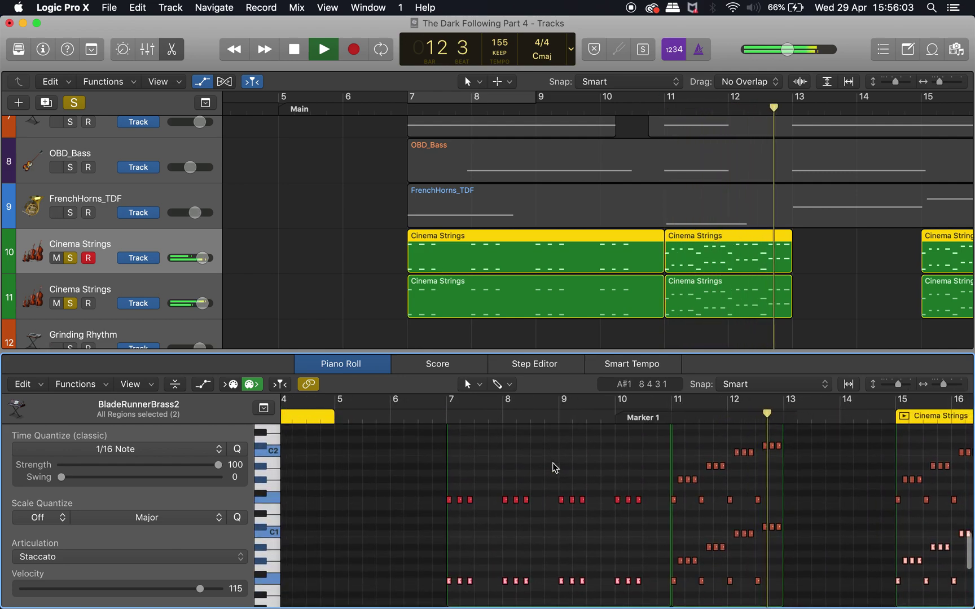
double_click(450, 425)
ctrl+alt+click(499, 542)
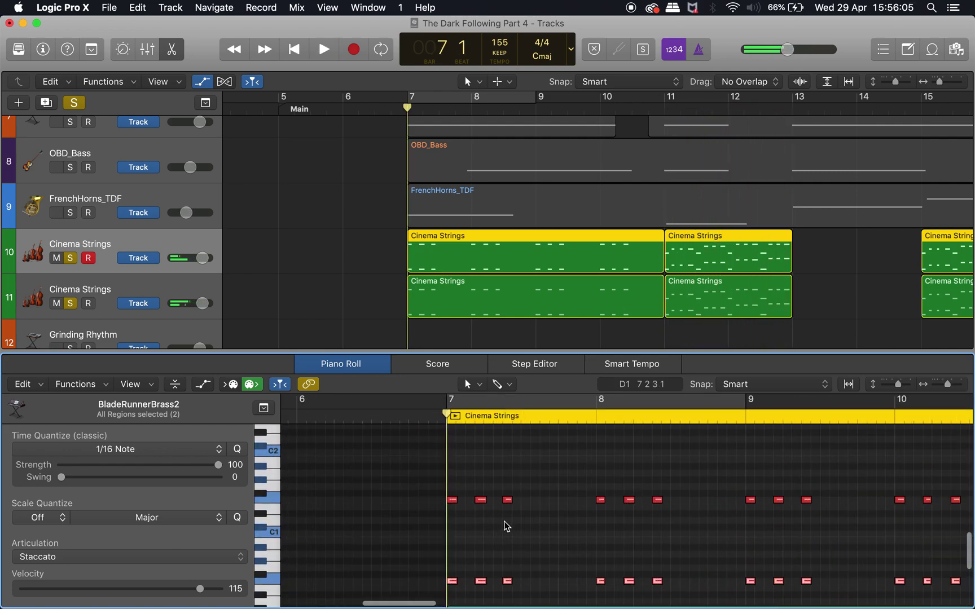
click(453, 500)
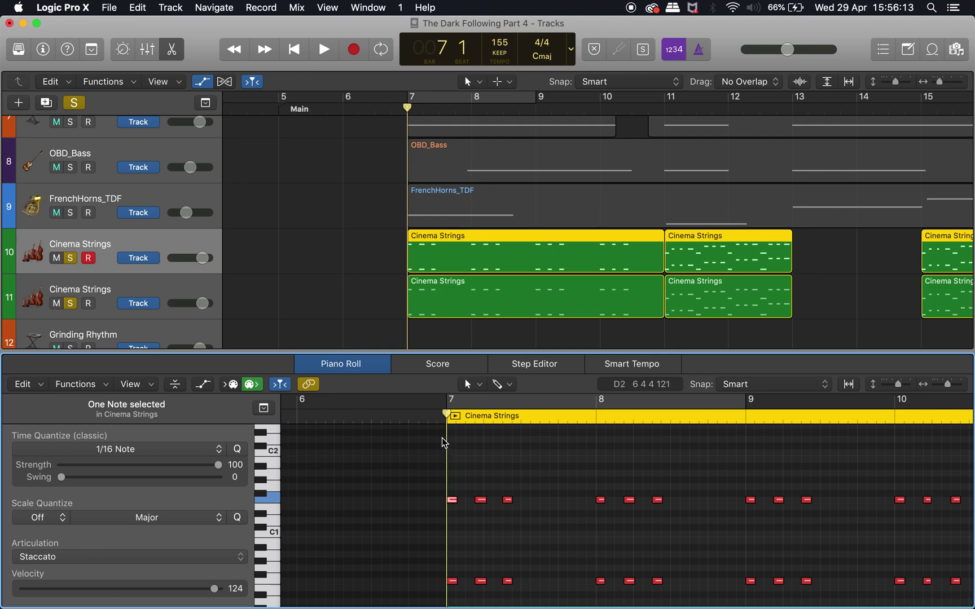
key(space)
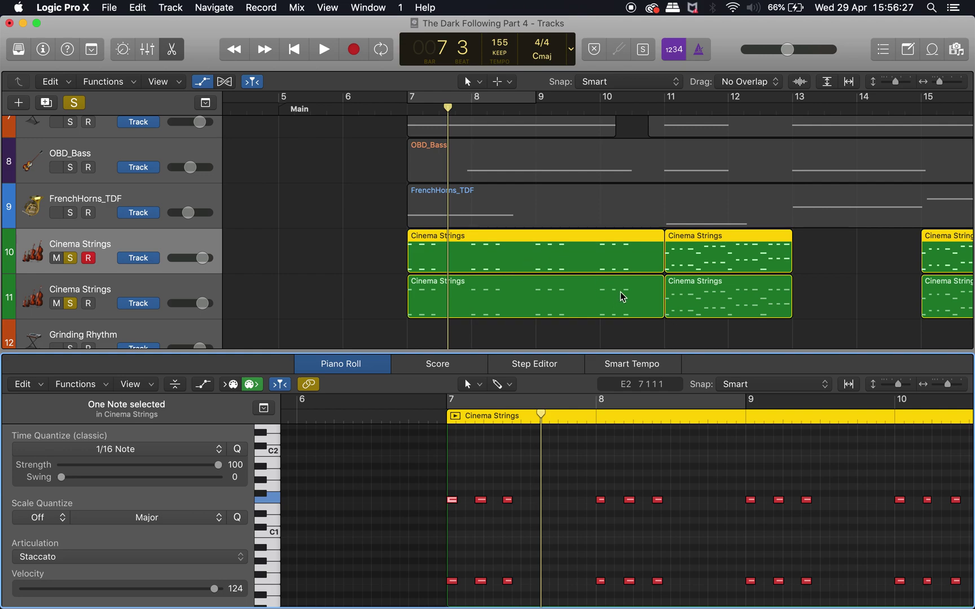
Play the soloed Cinema Strings from bar 11, stop, and look over their remaining regions through the Outro.
scroll(673, 133, right, 5)
click(535, 105)
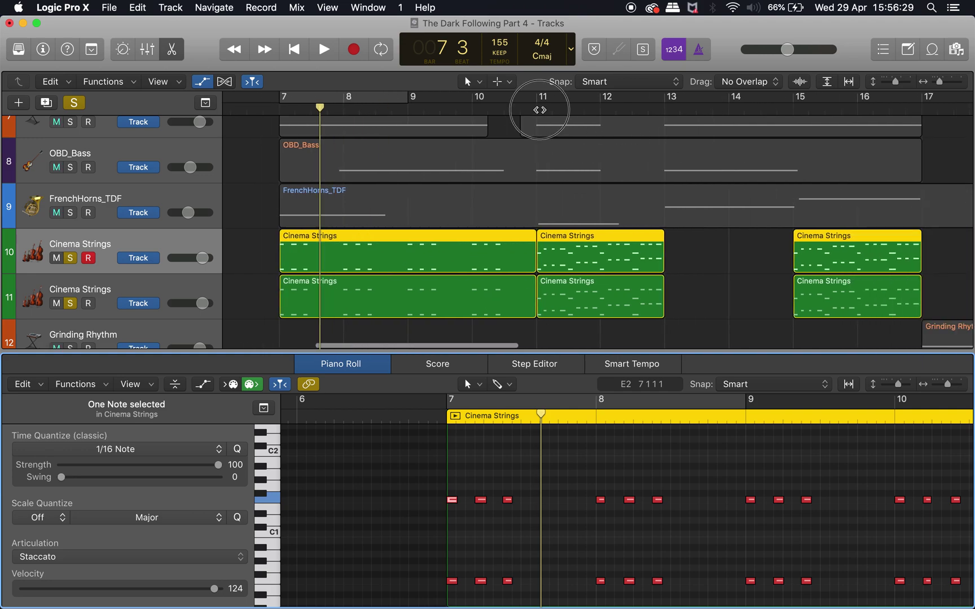
key(space)
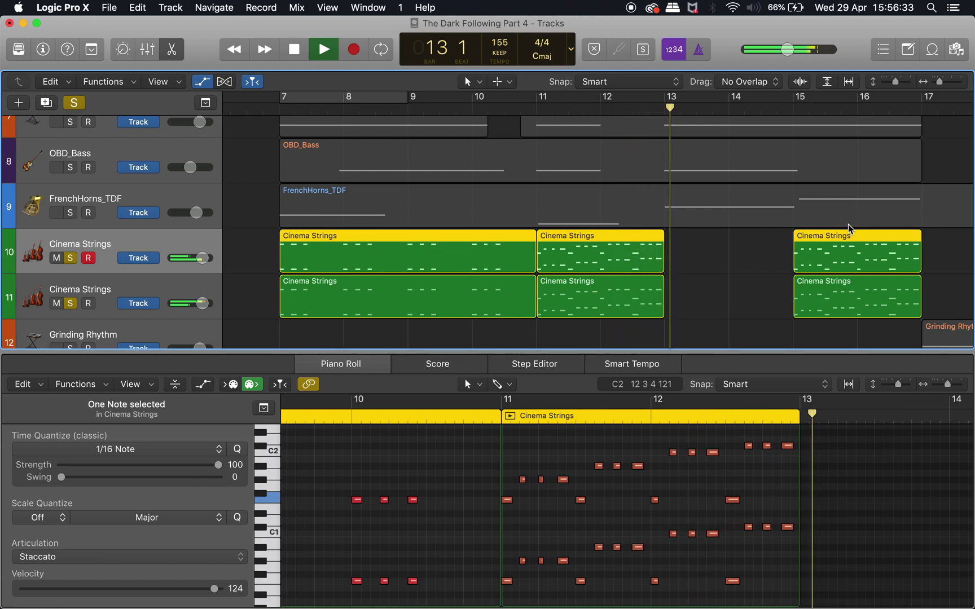
key(space)
scroll(785, 146, right, 20)
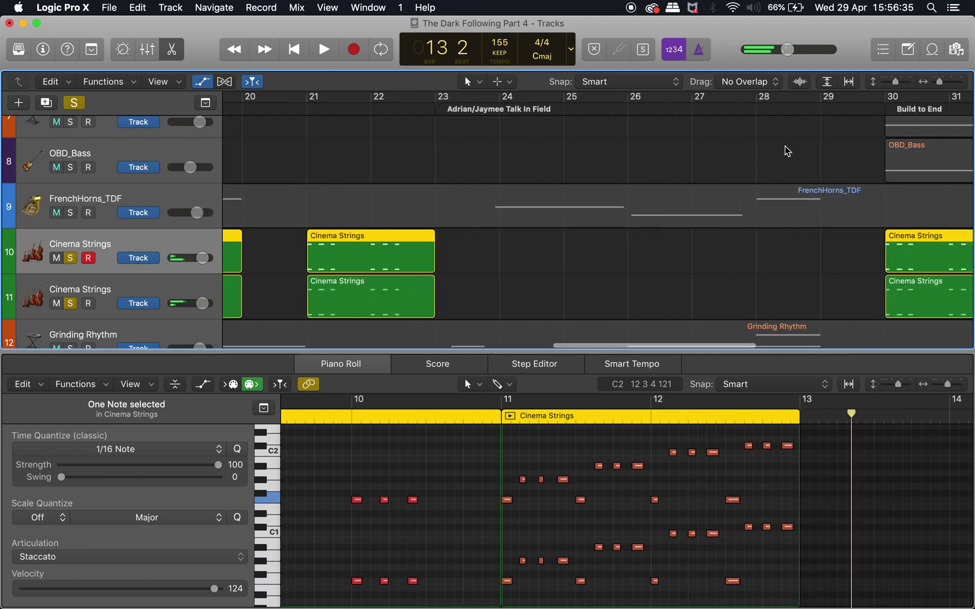
scroll(785, 146, right, 10)
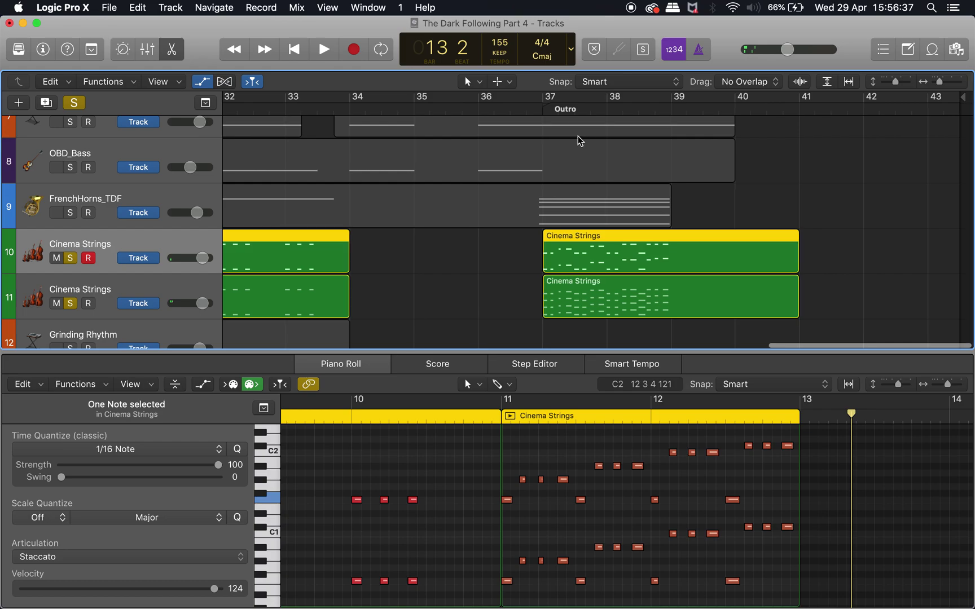
scroll(555, 210, left, 20)
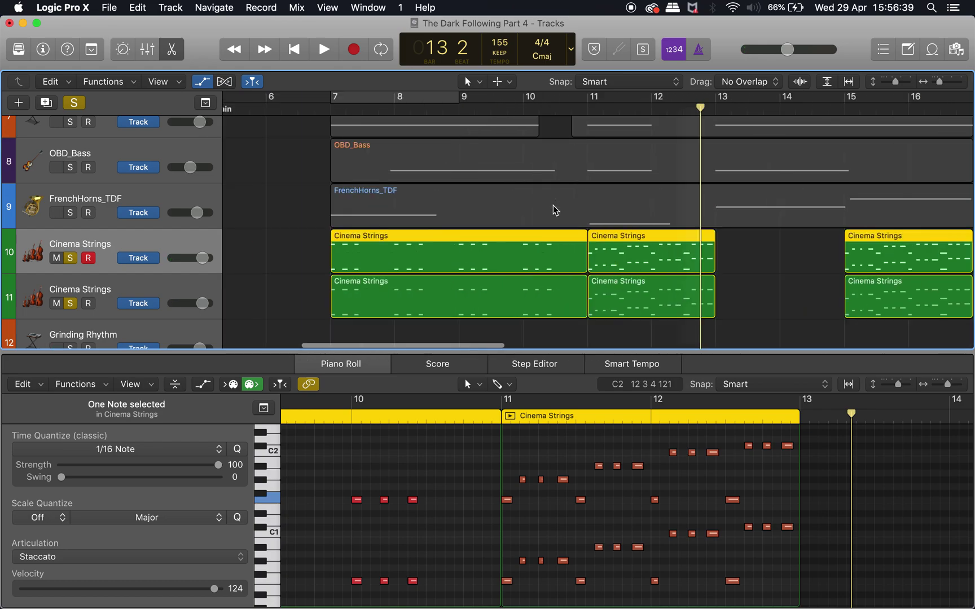
Show the Mixer and replace the Cinema Strings solos with solos on tracks 1 to 12, Supersaw Lead through Grinding Rhythm.
key(x)
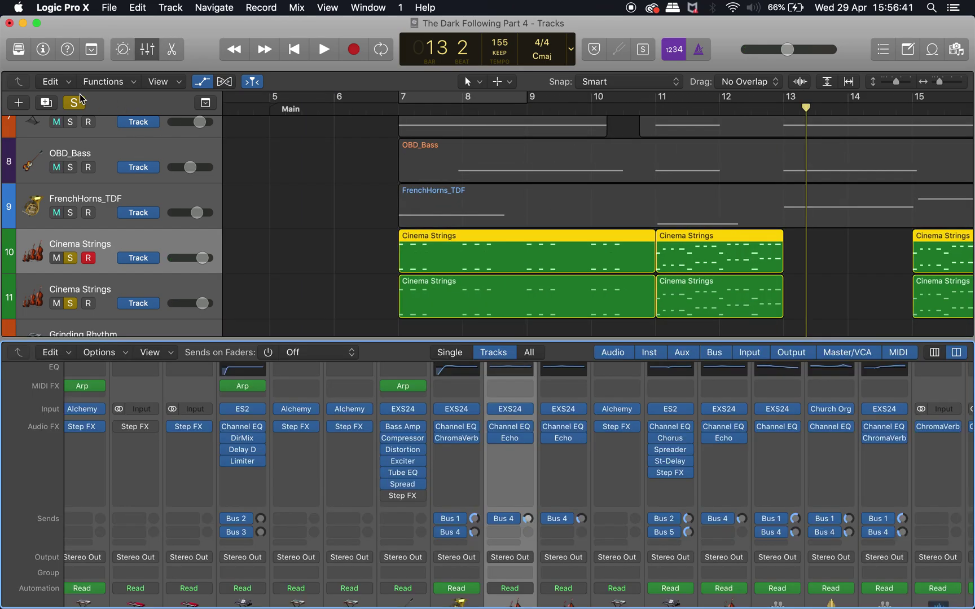
click(77, 103)
key(z)
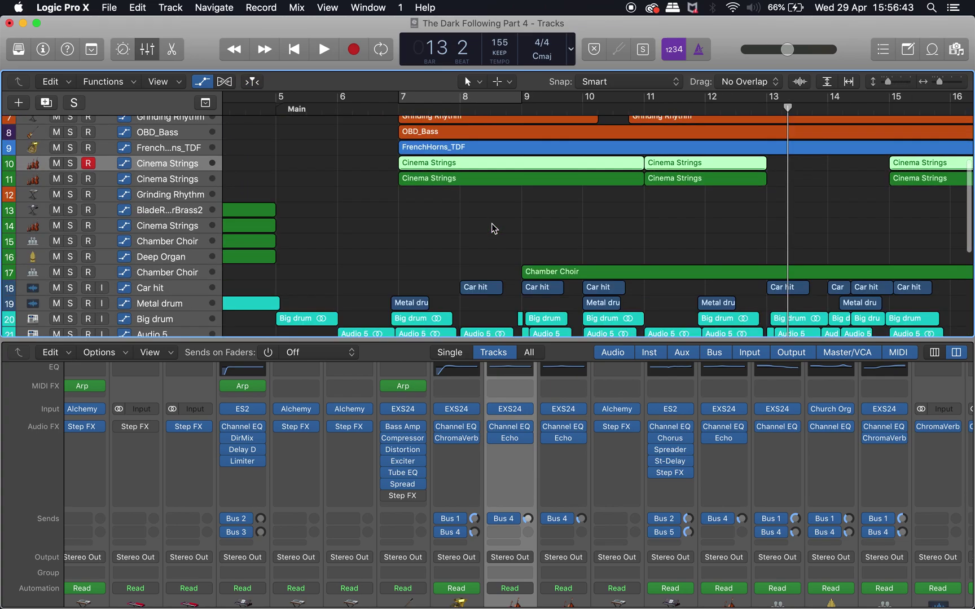
scroll(492, 224, up, 5)
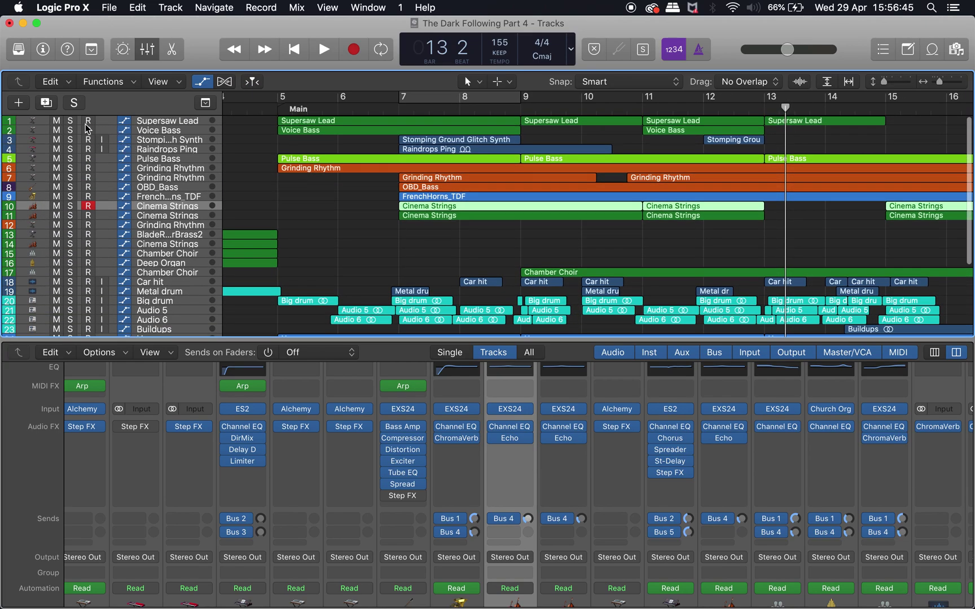
drag(71, 121, 71, 226)
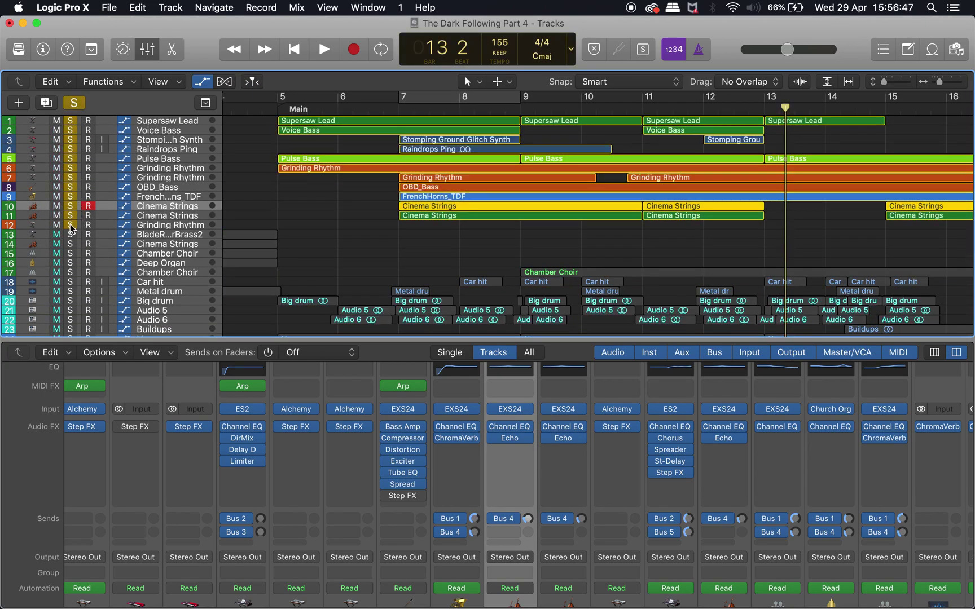
Play the twelve soloed tracks together from bar 7 to bar 9, then stop playback.
click(400, 105)
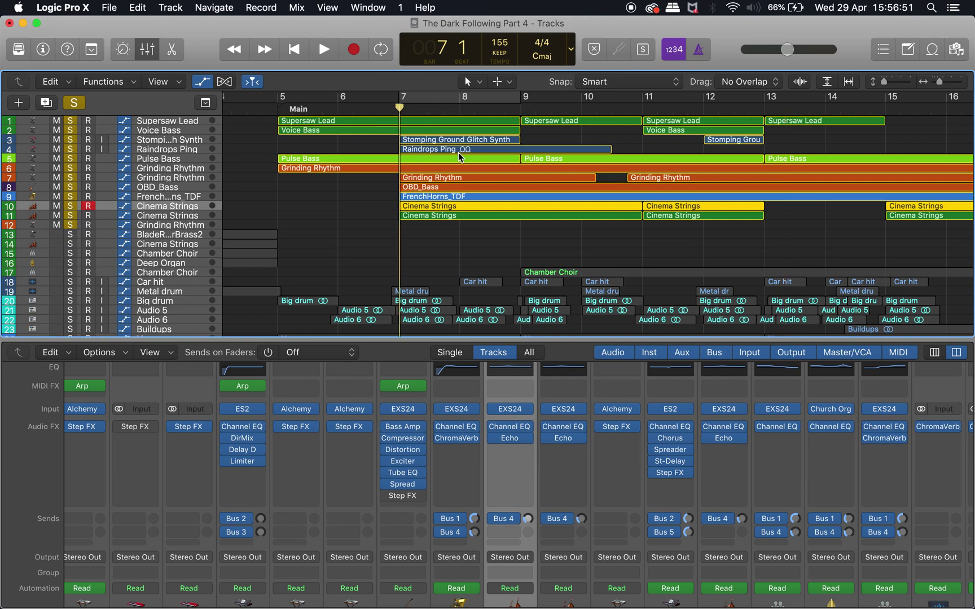
key(space)
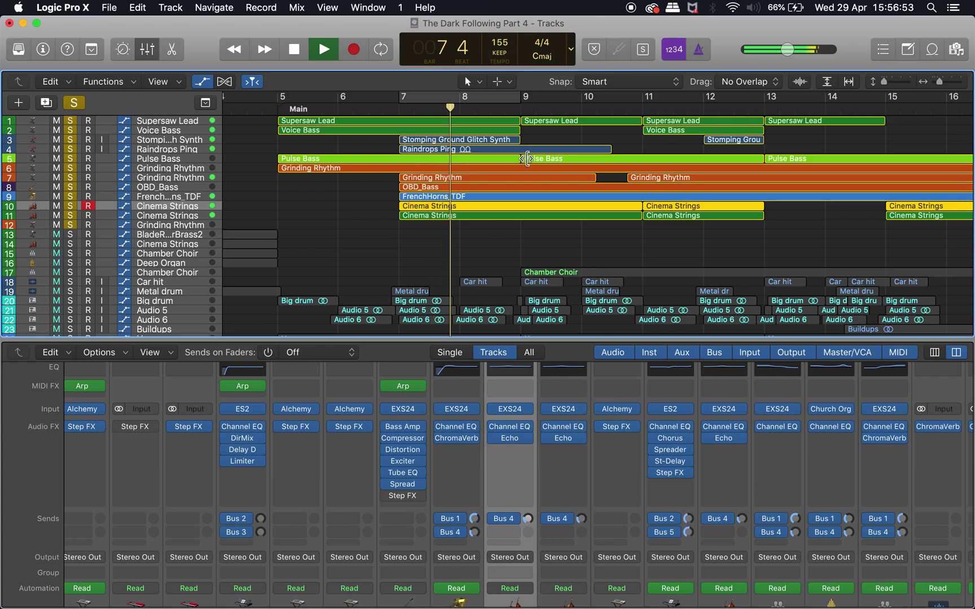
scroll(527, 159, down, 5)
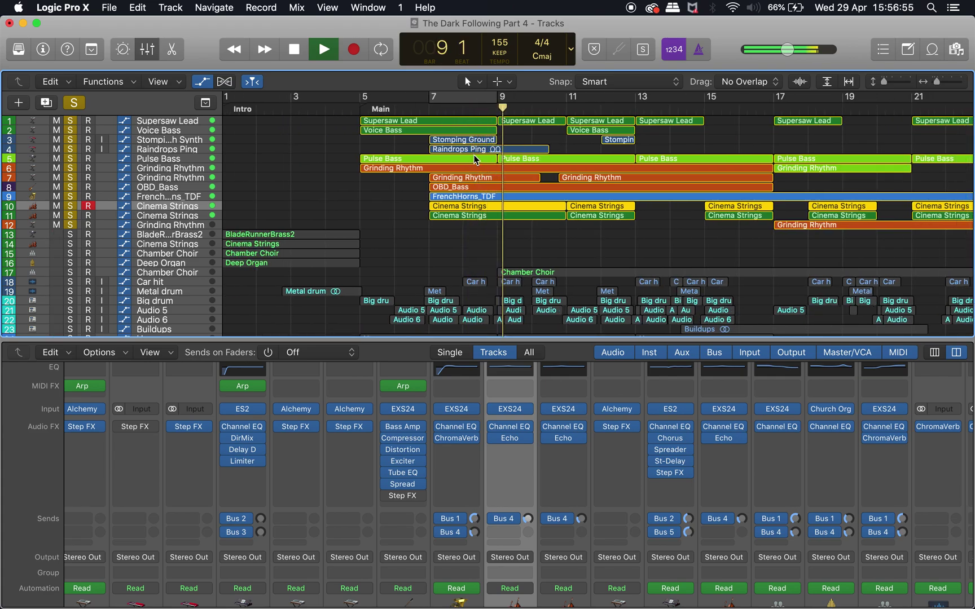
key(space)
Select the Raindrops Ping track and look over the channel strips' inserts and sends in the Mixer.
click(159, 149)
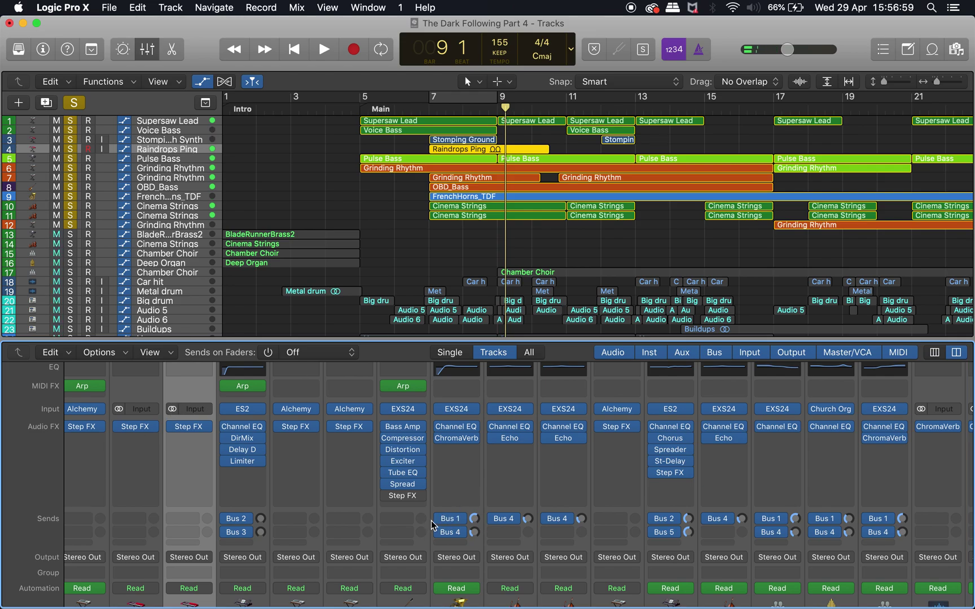
scroll(432, 525, down, 10)
scroll(368, 473, up, 15)
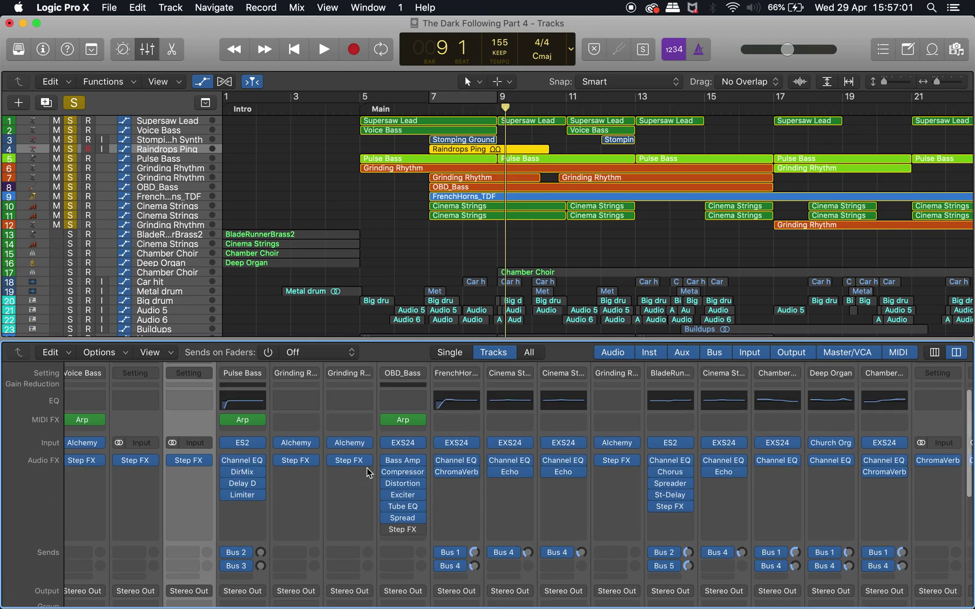
Play the soloed group again from bar 7, follow the arrangement past bar 14, and stop playback.
key(space)
click(415, 97)
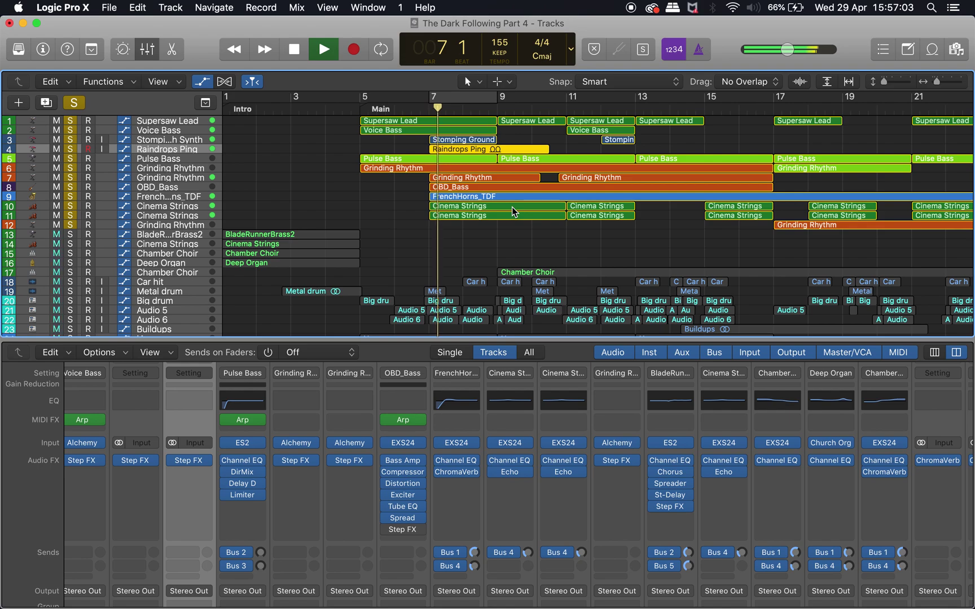
click(568, 241)
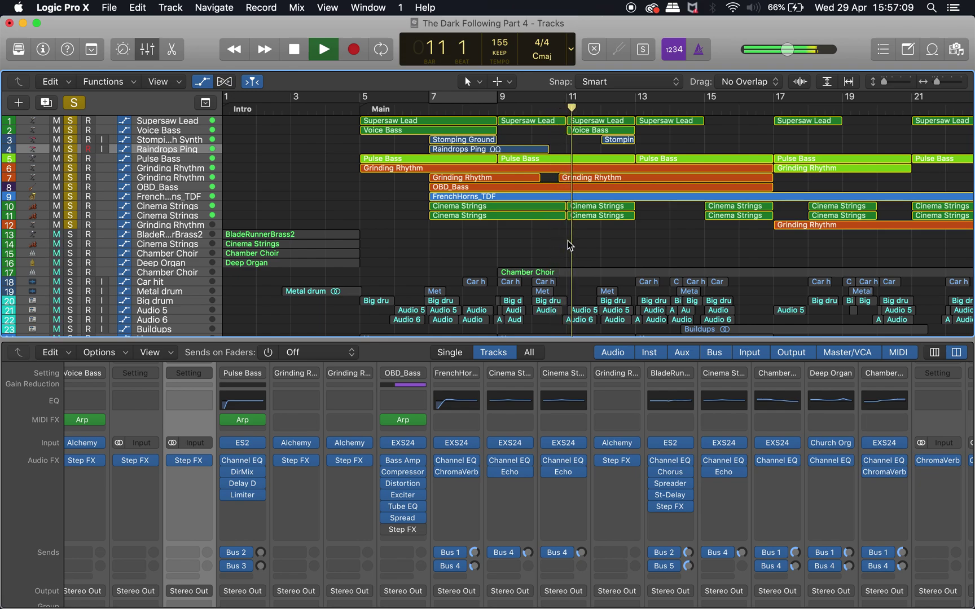
scroll(566, 226, right, 3)
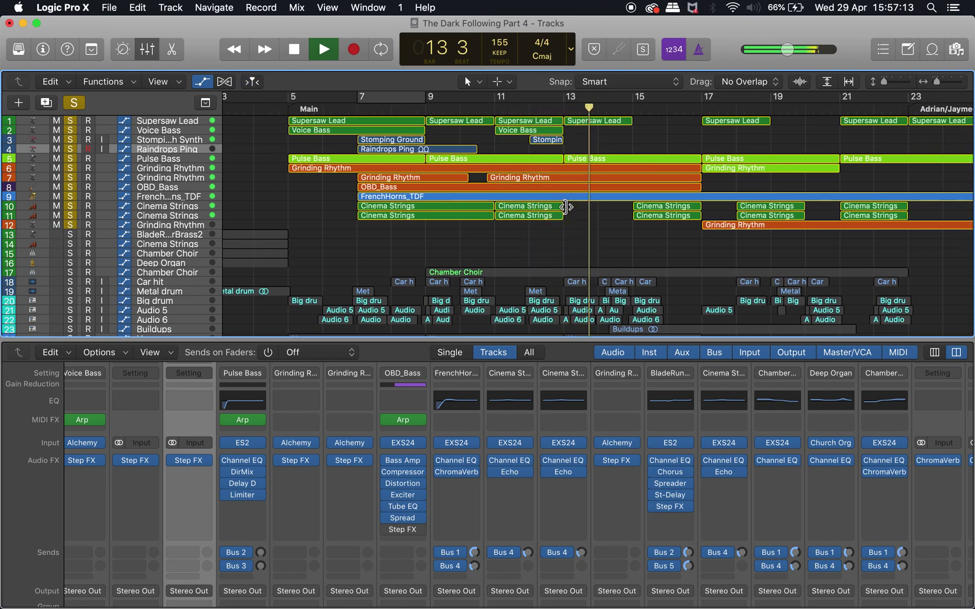
scroll(566, 207, right, 3)
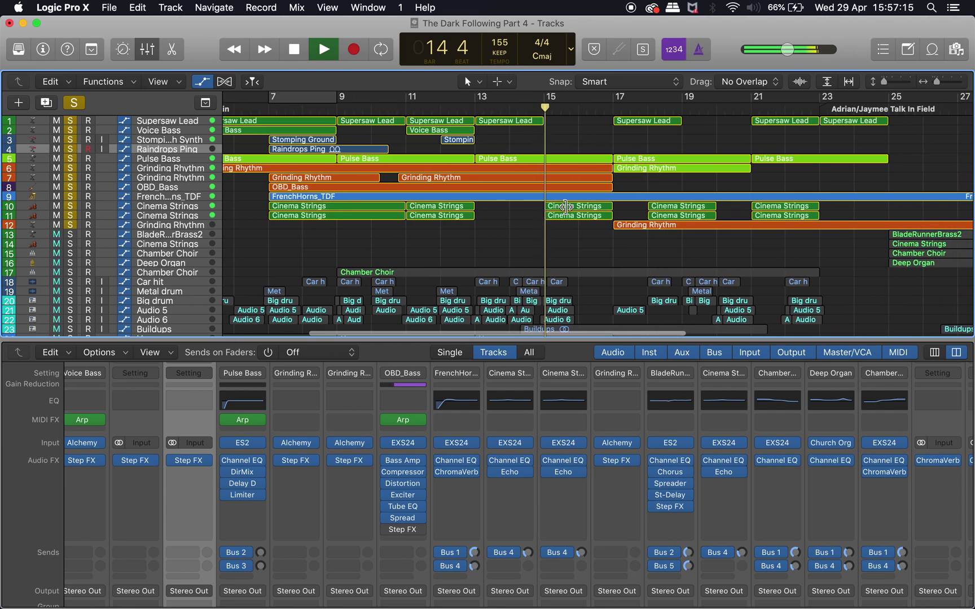
scroll(566, 207, down, 2)
scroll(566, 207, up, 2)
key(space)
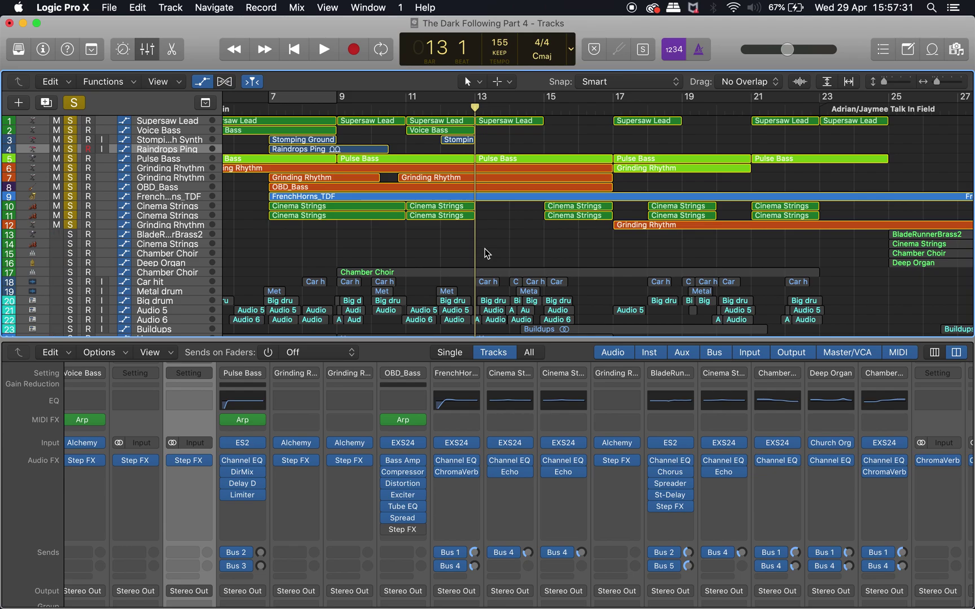
Examine the track list from Supersaw Lead down to Boomer FX 14, ending with the whole arrangement fitted in view.
scroll(487, 253, up, 5)
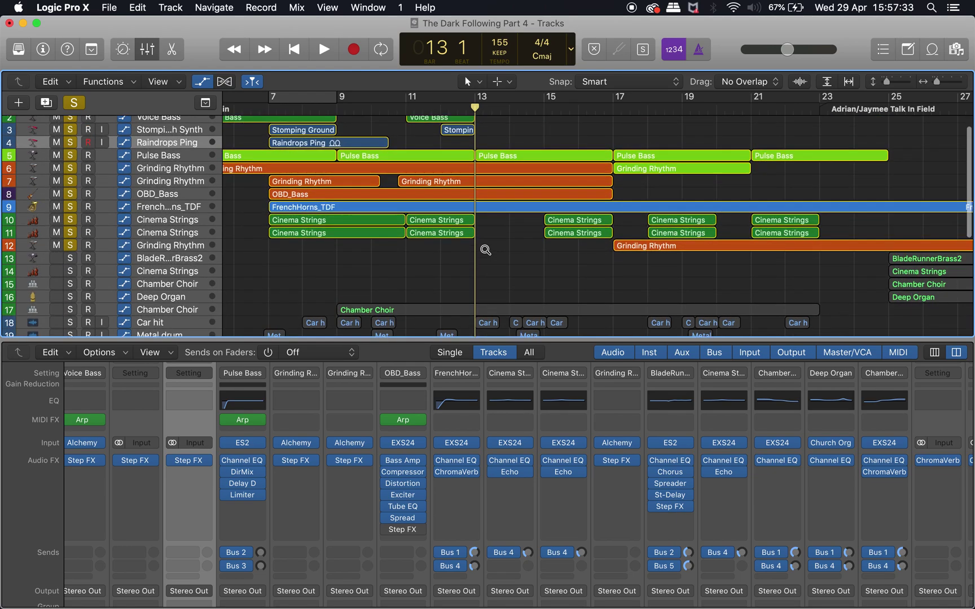
scroll(486, 250, up, 4)
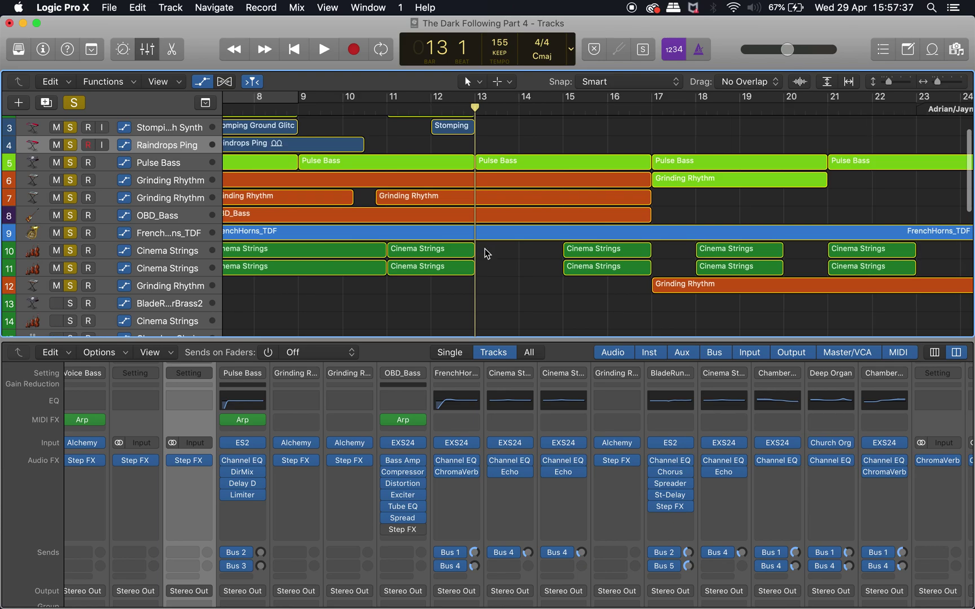
scroll(486, 253, down, 10)
scroll(487, 254, up, 15)
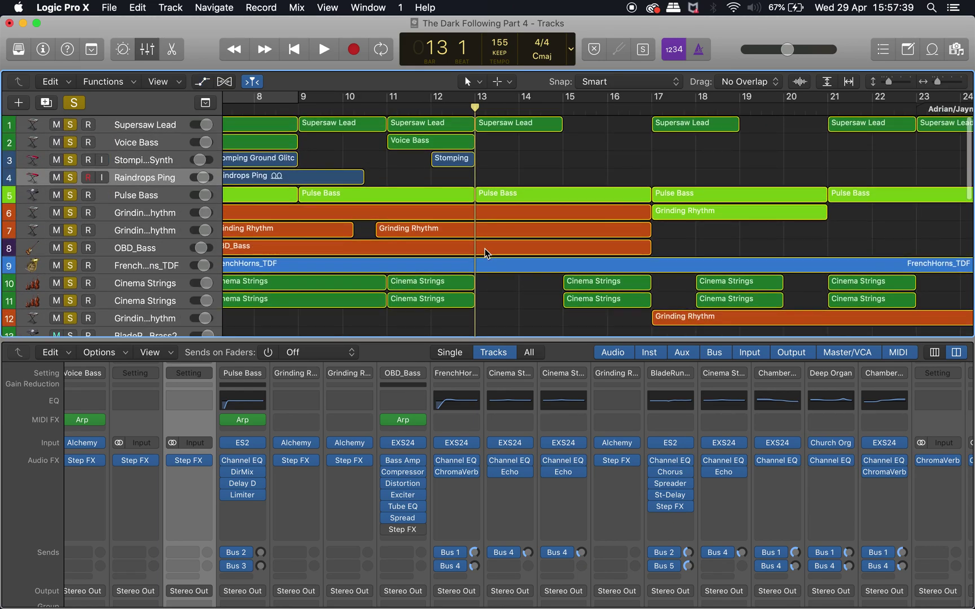
key(a)
key(z)
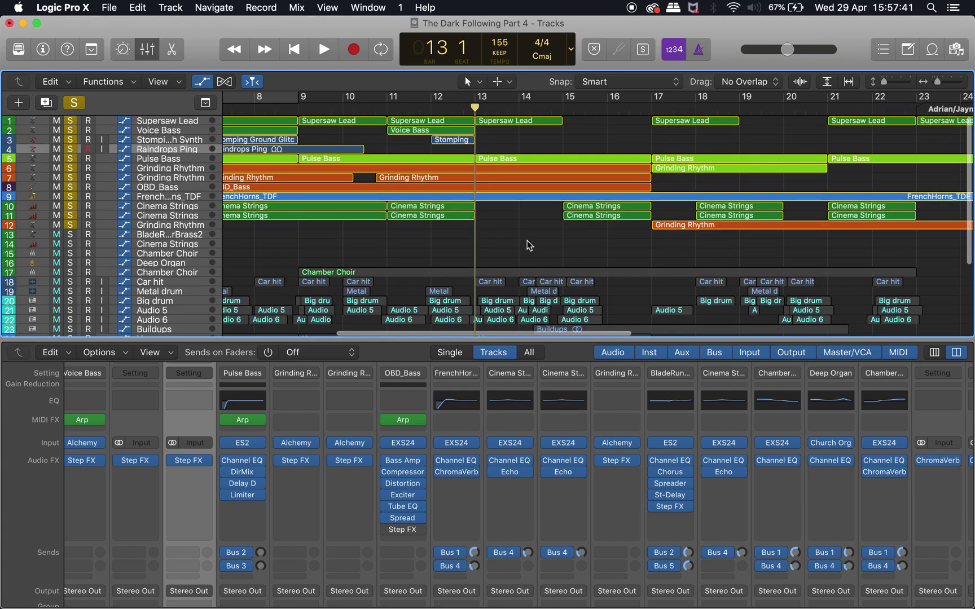
scroll(527, 241, down, 3)
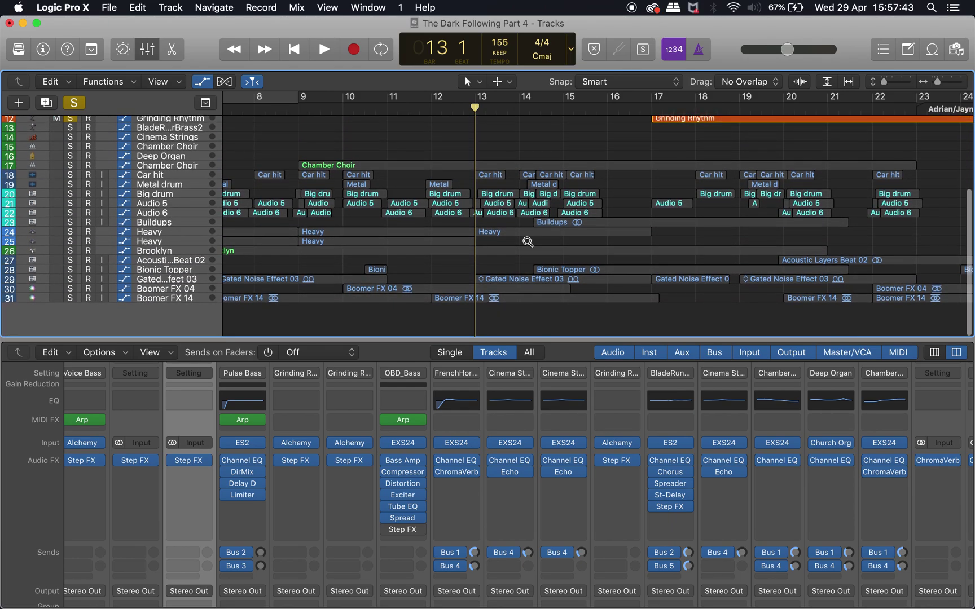
key(z)
scroll(527, 241, up, 3)
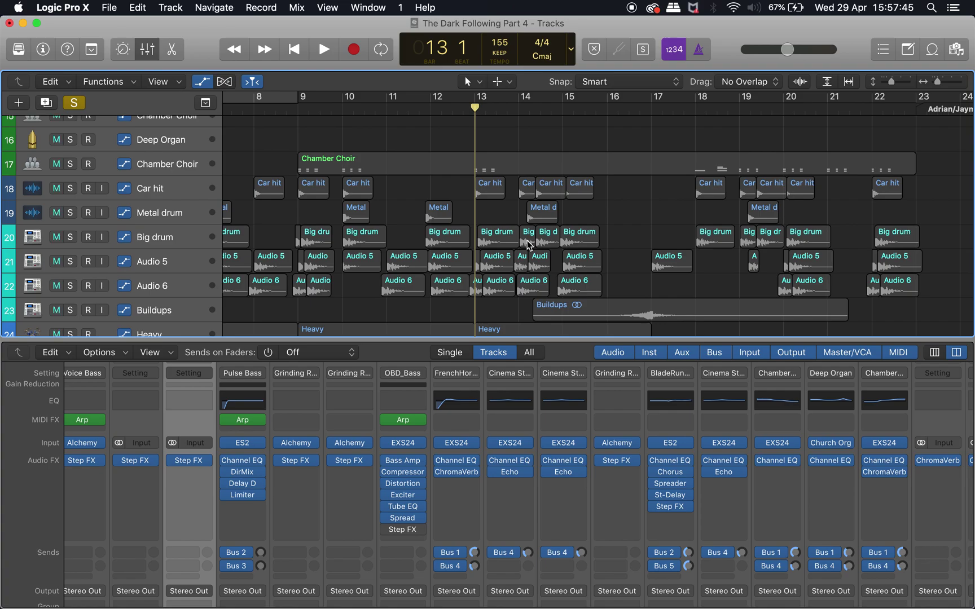
scroll(527, 241, up, 10)
scroll(527, 241, down, 7)
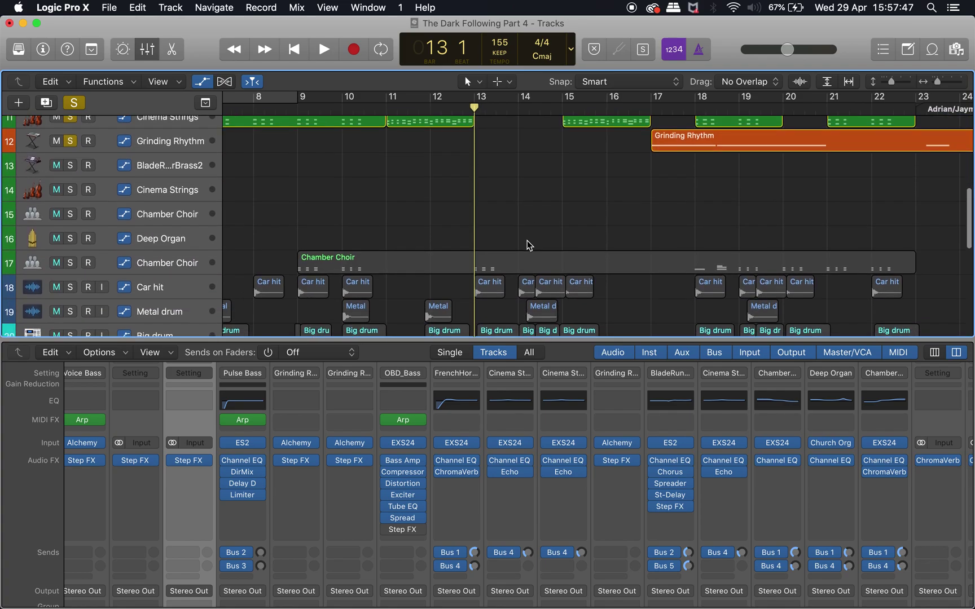
scroll(527, 241, down, 1)
key(z)
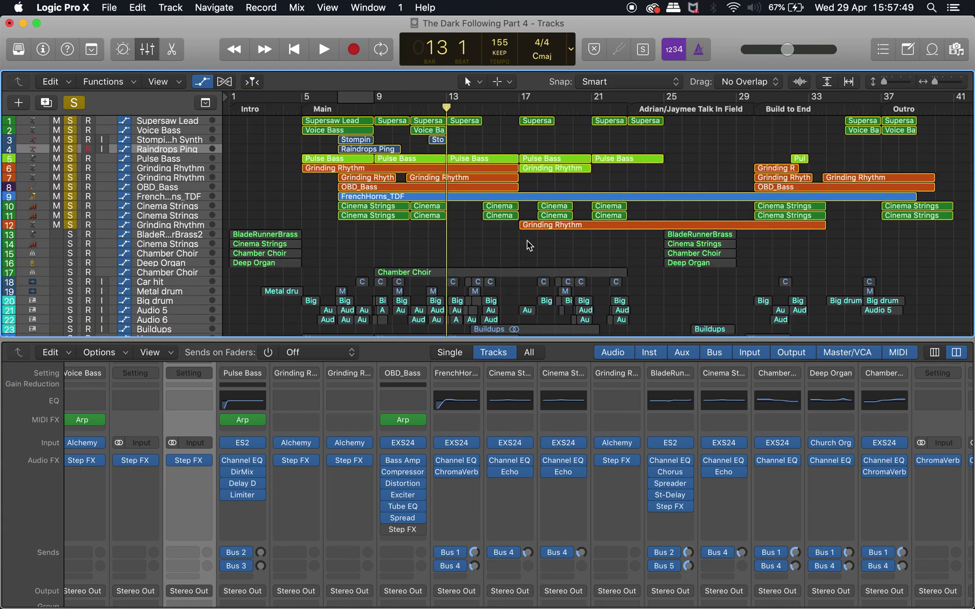
Hide the Mixer, return the playhead to bar 1, and clear all track solos.
key(x)
click(303, 109)
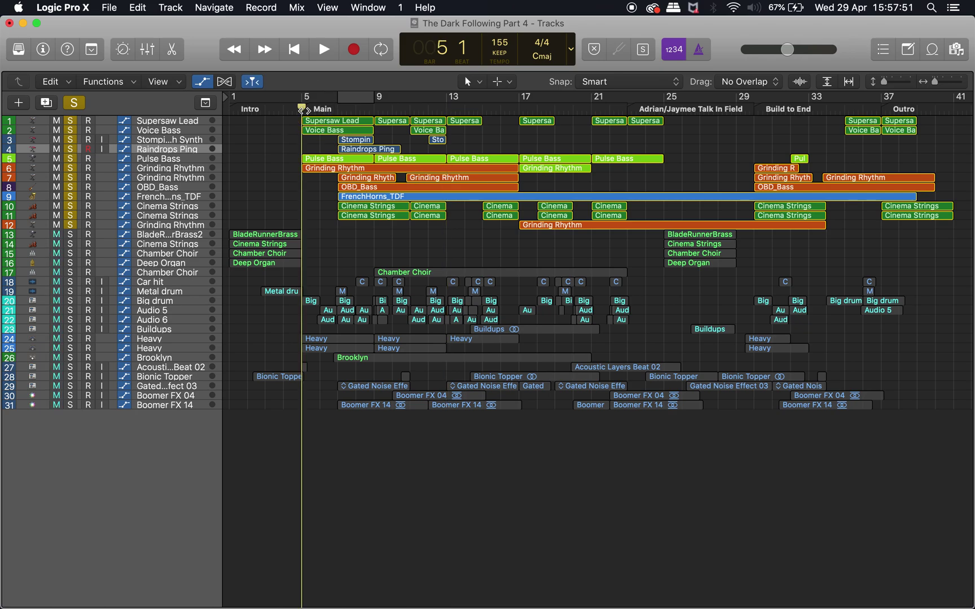
click(266, 110)
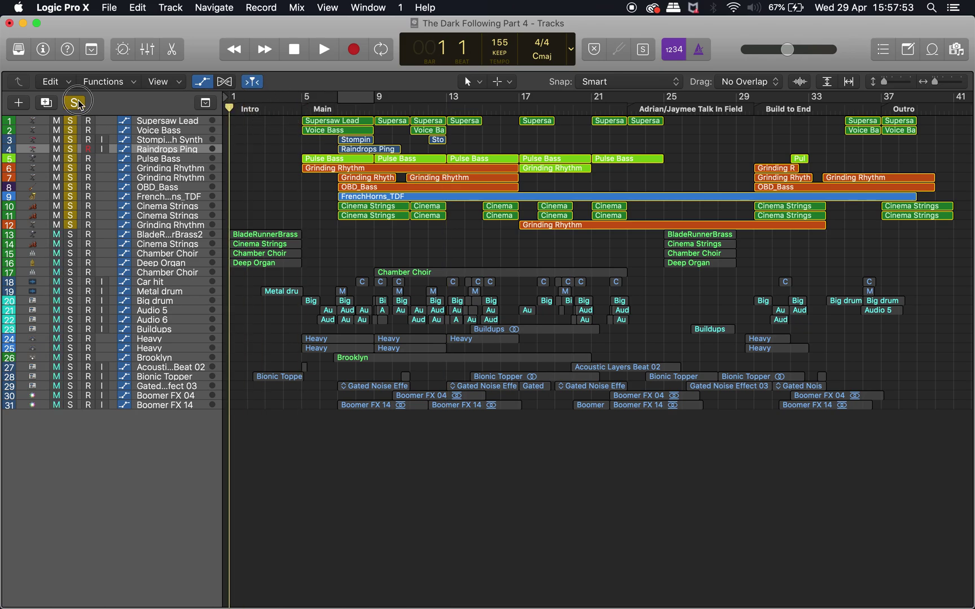
click(77, 104)
Look over the Intro's Chamber Choir, Deep Organ and Cinema Strings regions, selecting each in turn, and where they lead into the Main section.
scroll(278, 260, up, 6)
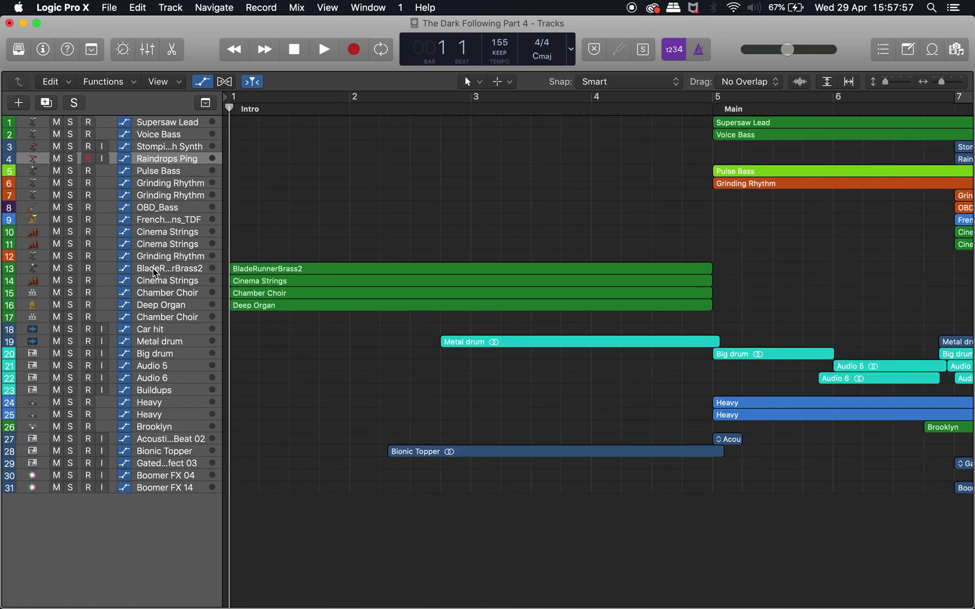
click(292, 294)
click(292, 304)
click(307, 282)
scroll(512, 294, right, 1)
scroll(512, 294, right, 5)
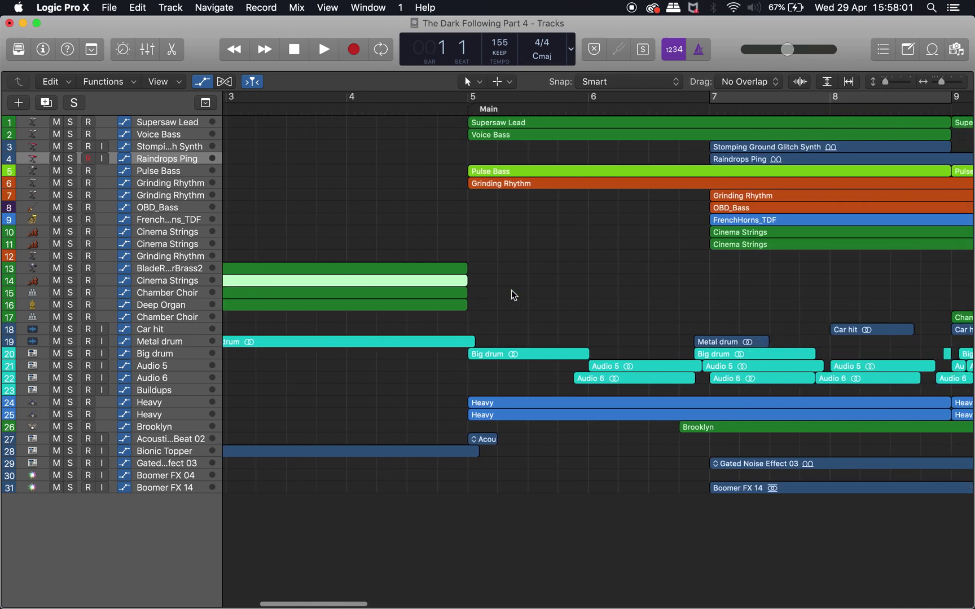
scroll(512, 296, left, 5)
Select the BladeRunnerBrass2 track and audition a note in Musical Typing with the octave raised to C1.
click(300, 270)
click(200, 271)
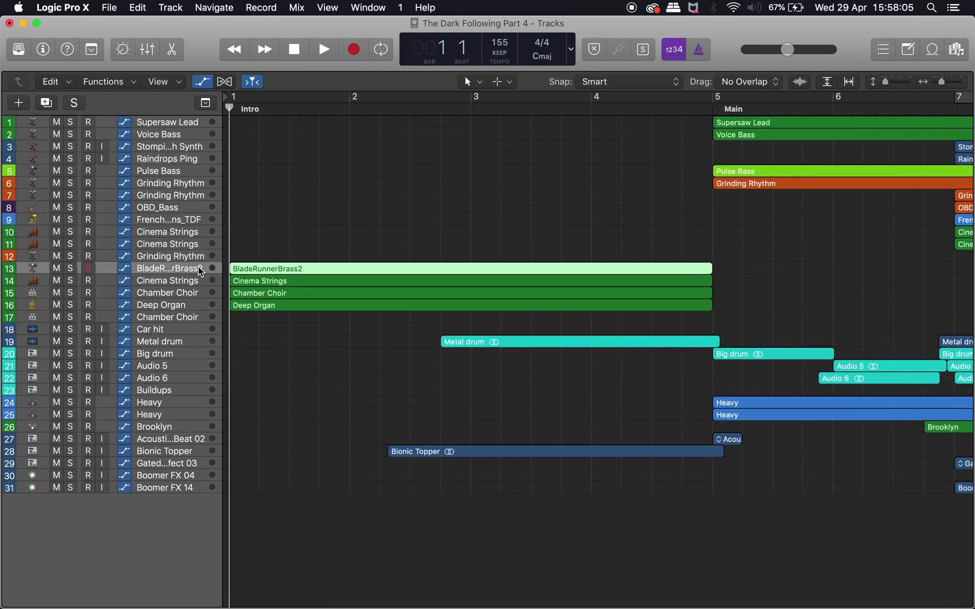
key(super+k)
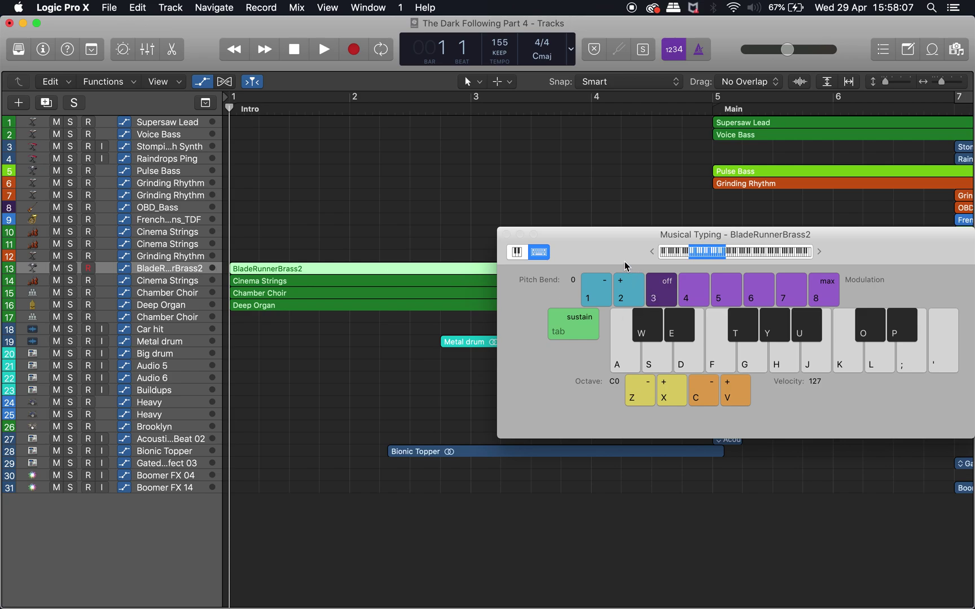
key(x)
key(j)
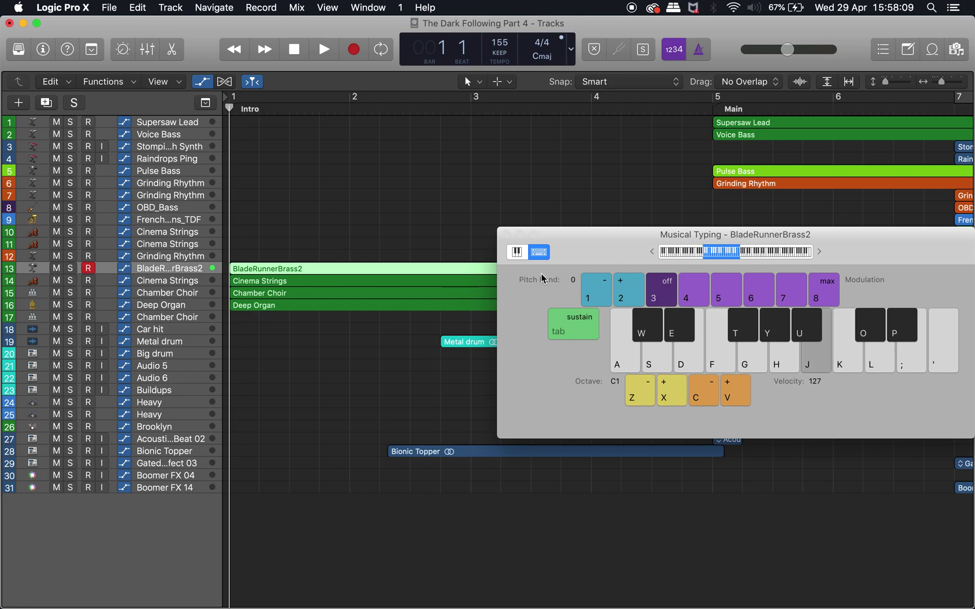
Move the playhead to bar 4, audition another BladeRunnerBrass2 note, and close the Musical Typing window.
mouse_move(584, 85)
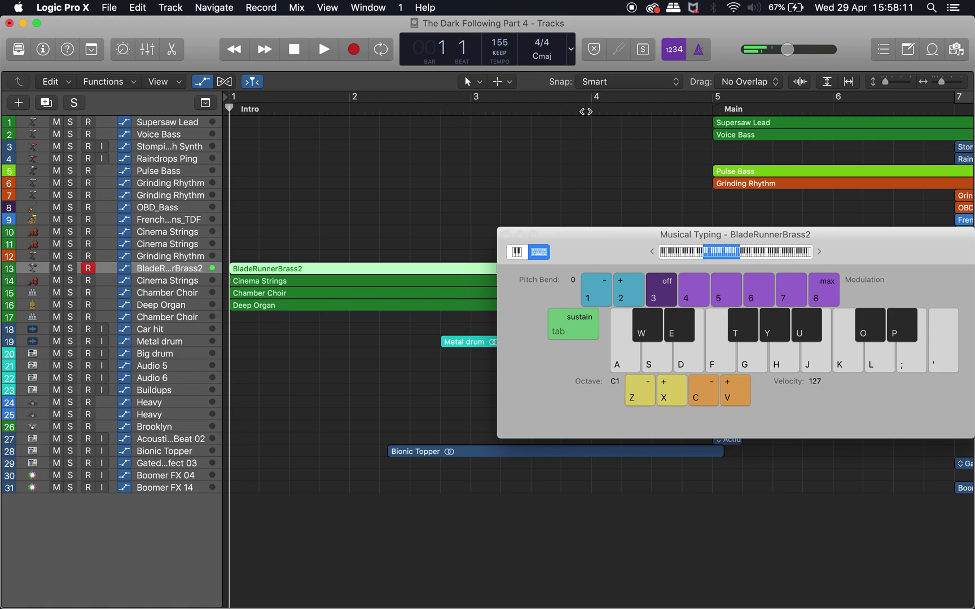
click(588, 110)
key(k)
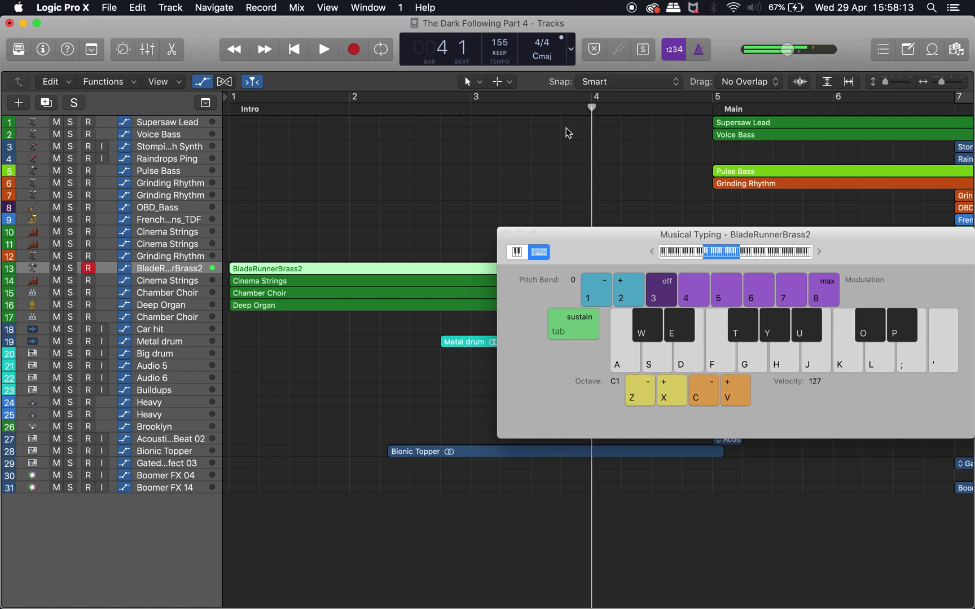
click(506, 234)
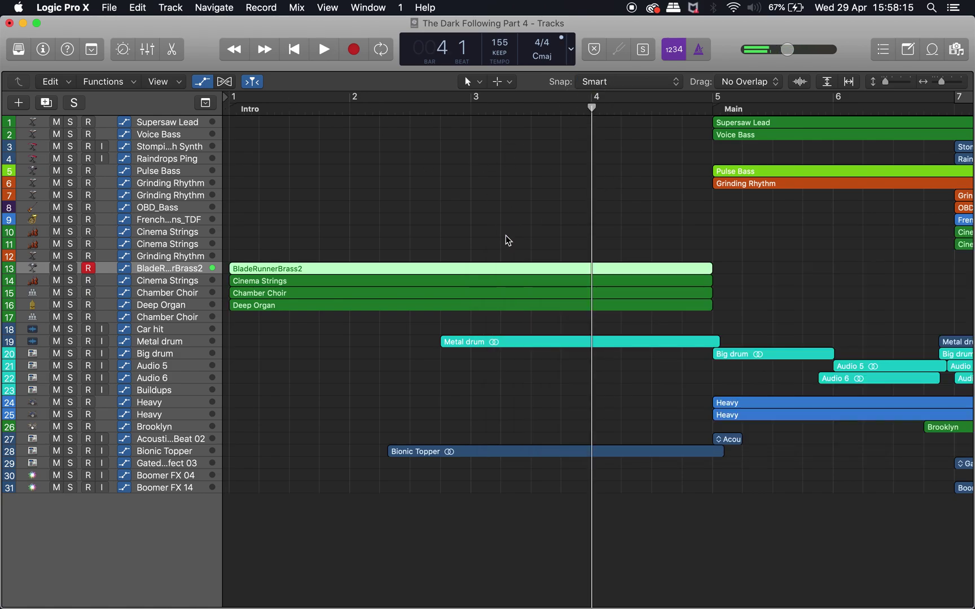
Bypass Step FX on the BladeRunnerBrass2 channel strip in the Mixer and audition the sound with Musical Typing.
key(x)
mouse_move(658, 510)
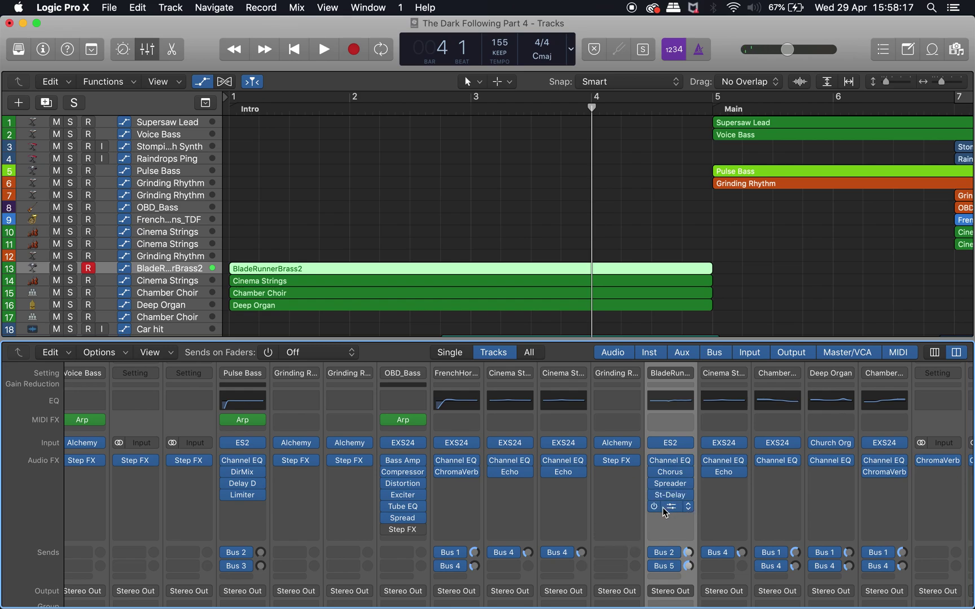
click(654, 507)
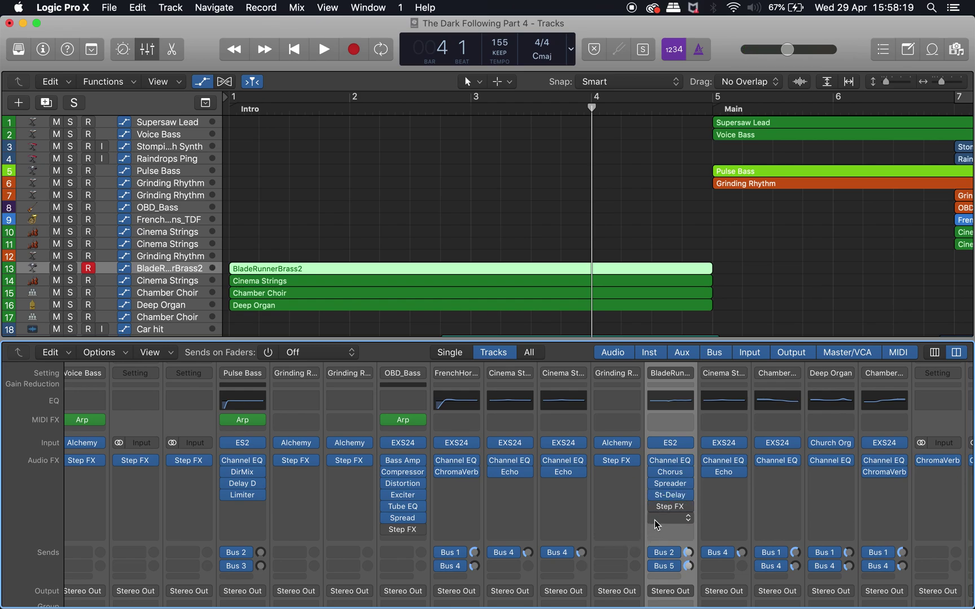
key(super+k)
key(s)
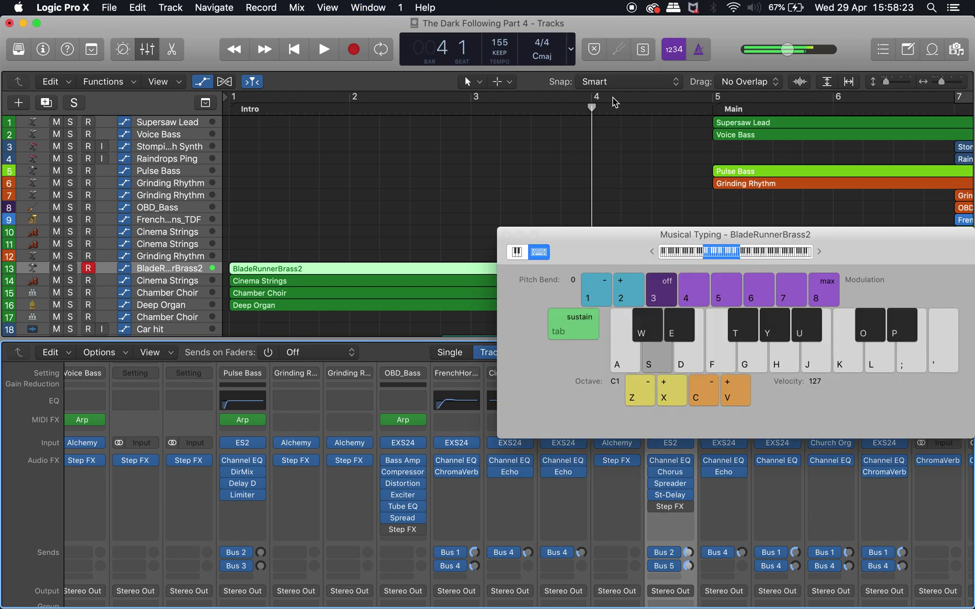
Raise the Musical Typing octave to C4, lower it to C3, and audition a D note on BladeRunnerBrass2.
key(x)
key(x)
key(x)
key(x)
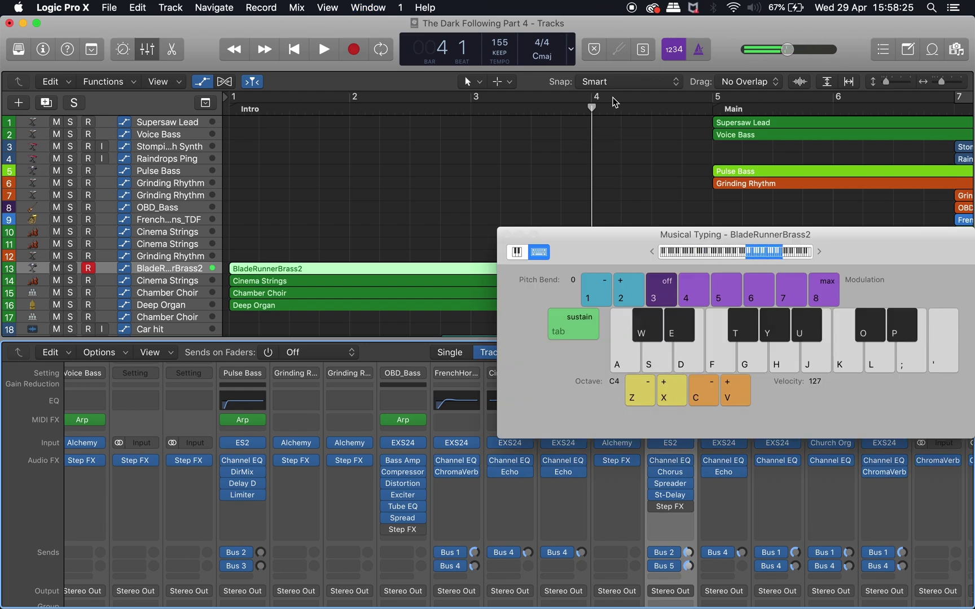
key(z)
key(z)
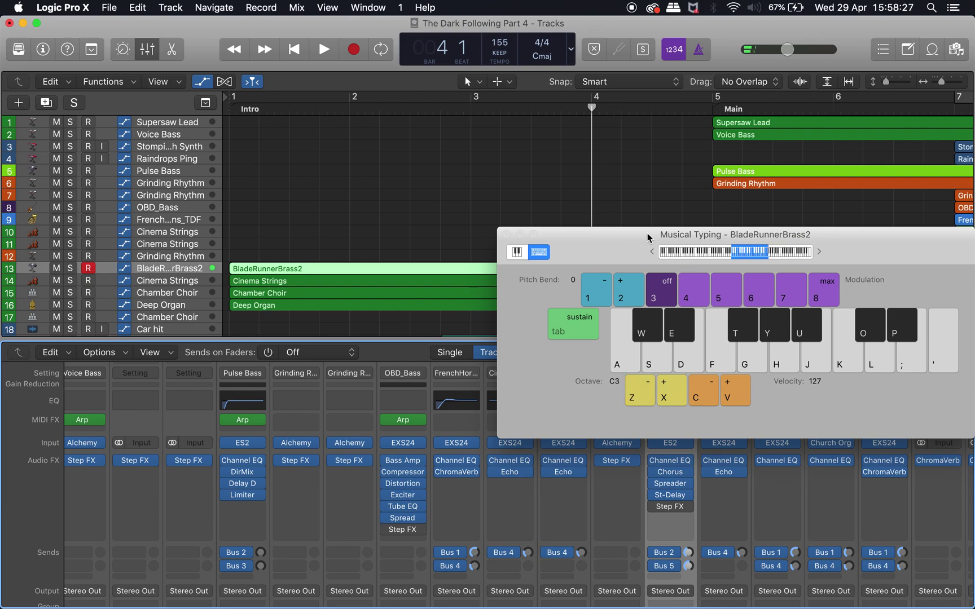
key(s)
key(s)
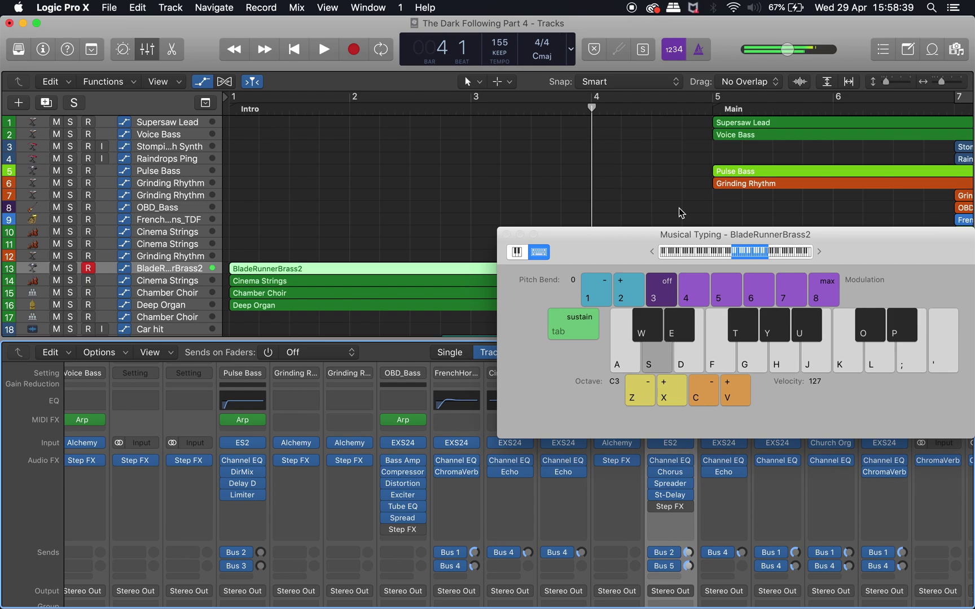
Lower the Musical Typing octave to C2 and audition several two-note combinations on BladeRunnerBrass2.
key(z)
key(g)
key(k)
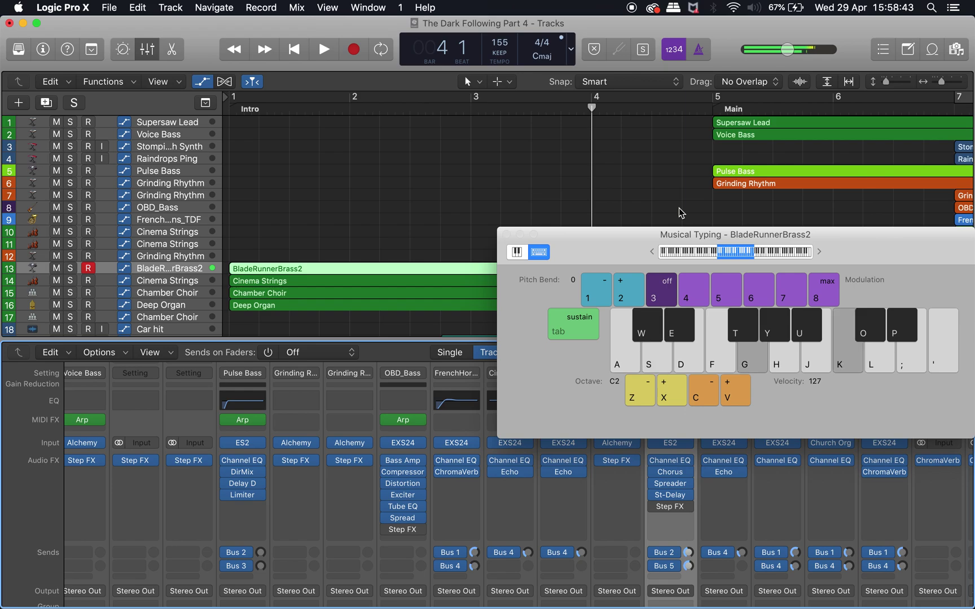
key(j)
key(s)
key(k)
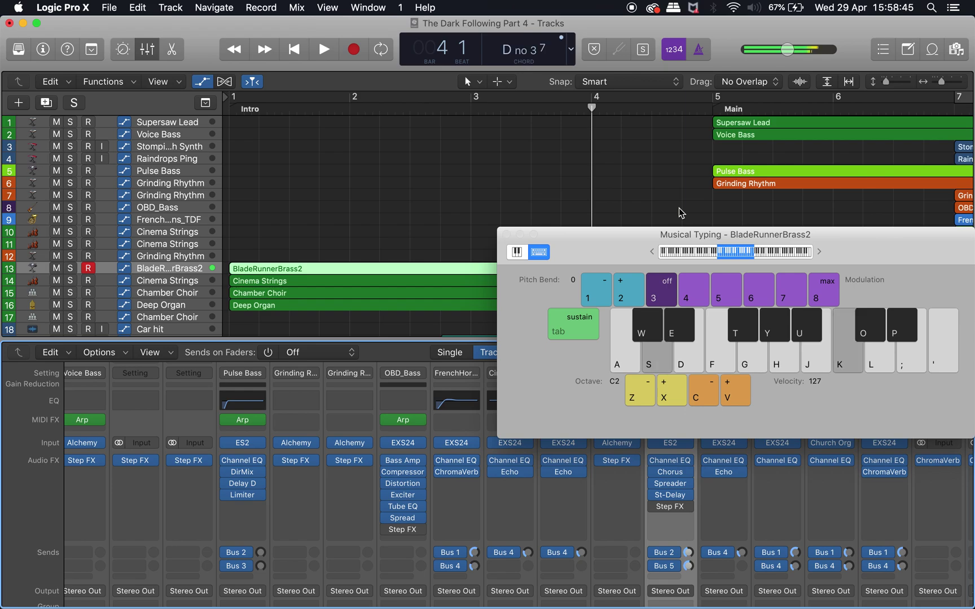
key(u)
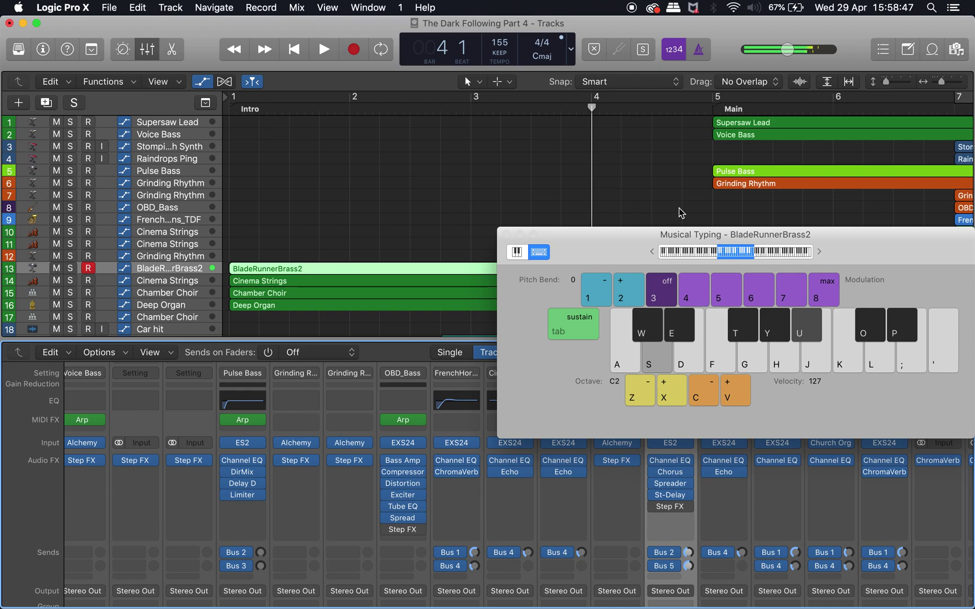
key(f)
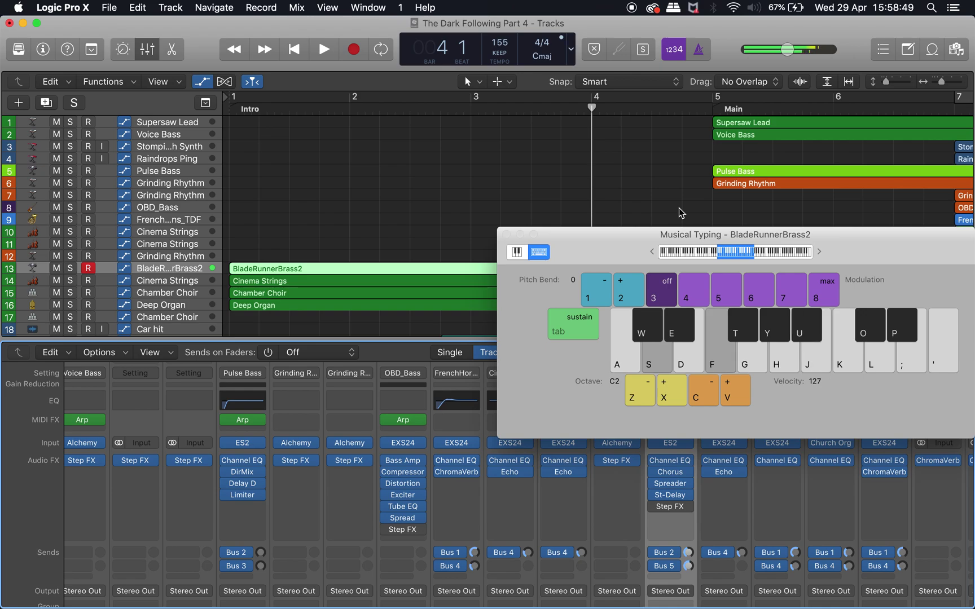
key(i)
key(j)
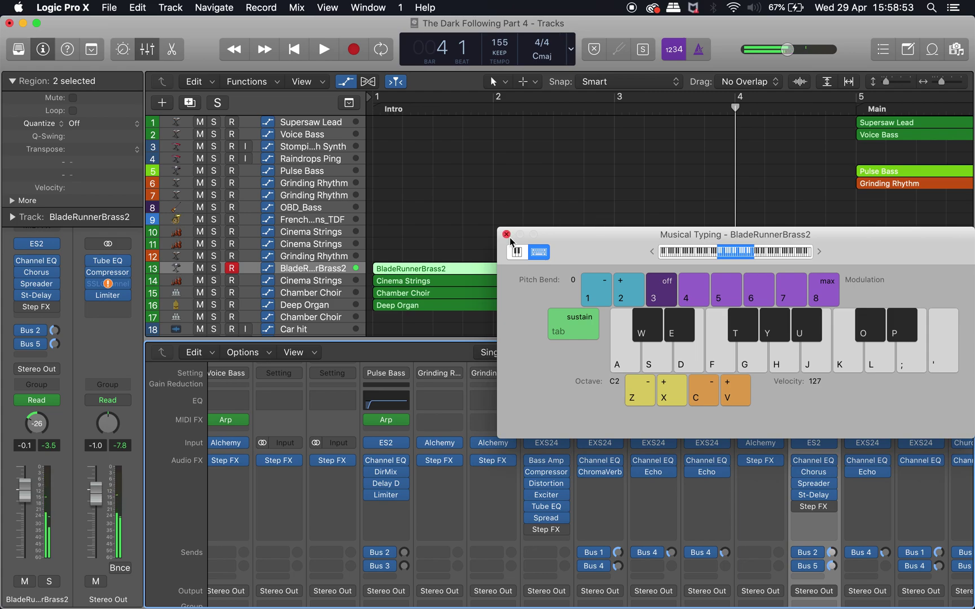
Audition low BladeRunnerBrass2 notes at octaves C0 and C1, and close the Musical Typing window.
key(z)
key(z)
key(a)
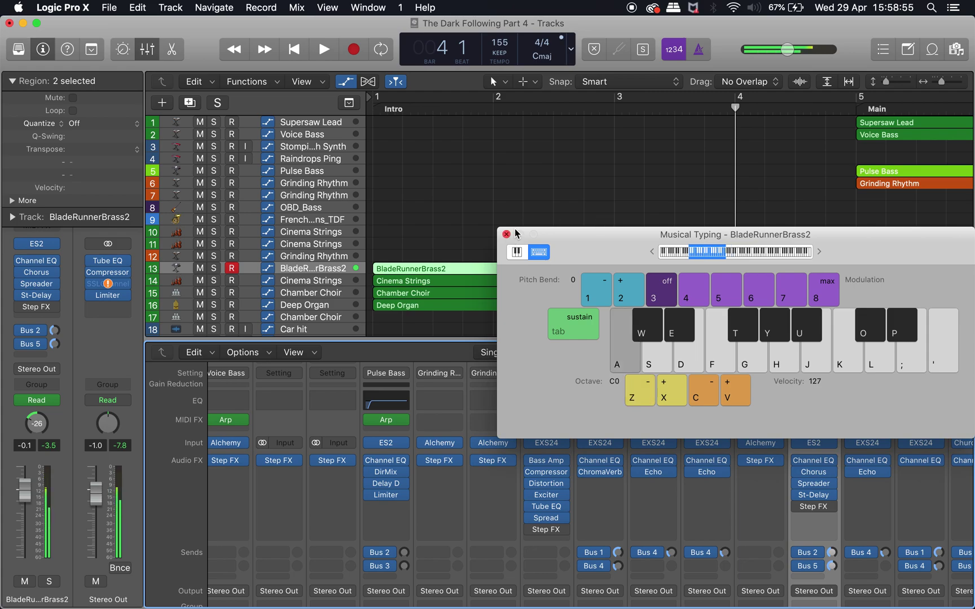
key(x)
key(a)
key(k)
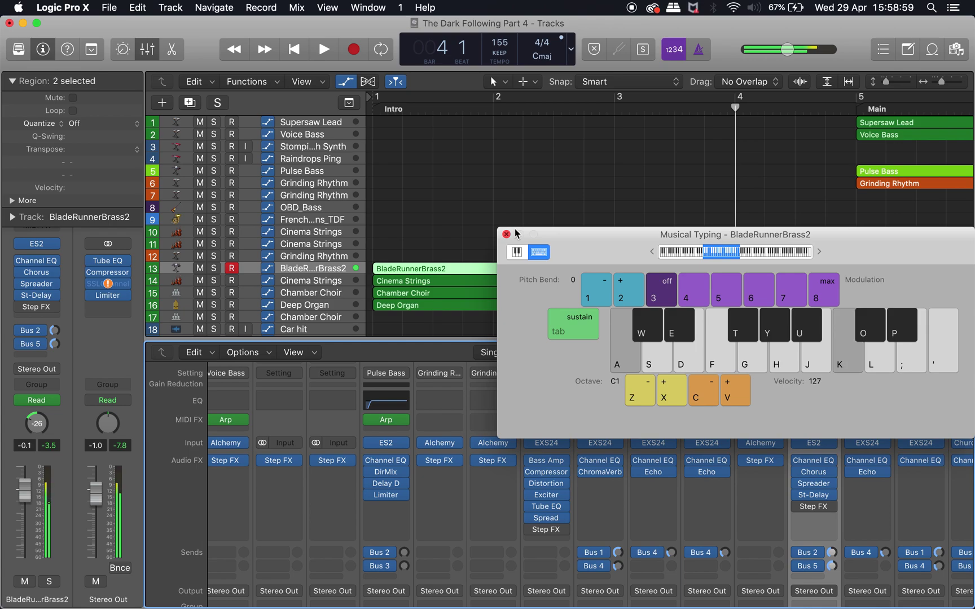
key(j)
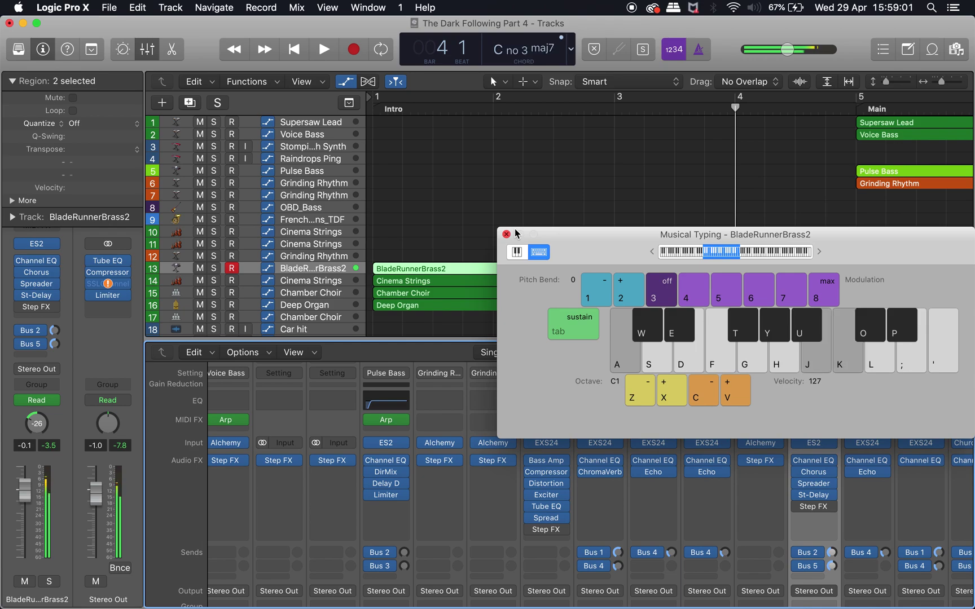
click(507, 234)
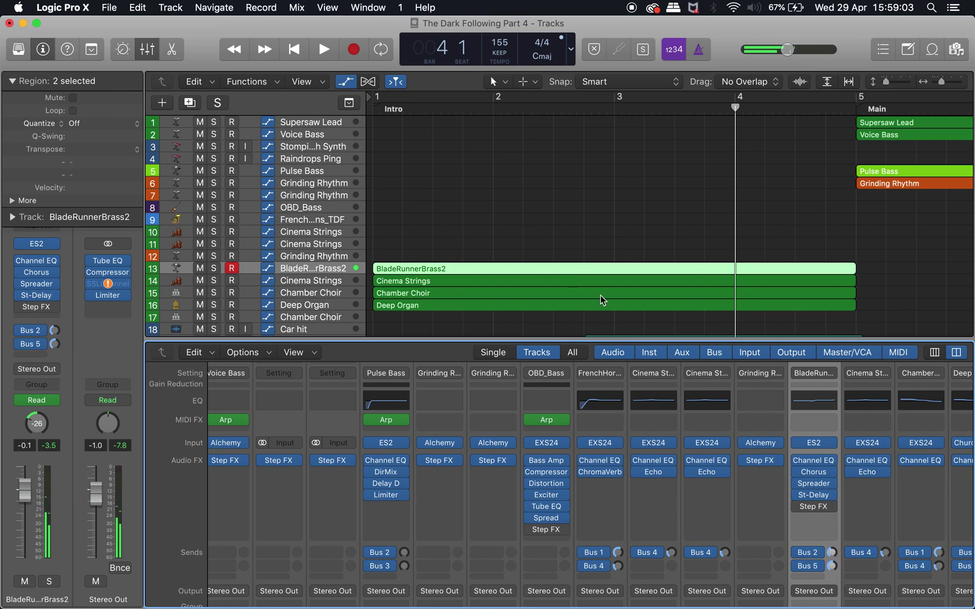
Look over the Intro regions and the Metal drum leading into Main, and select the FrenchHorns_TDF region.
scroll(603, 299, down, 10)
scroll(603, 299, up, 6)
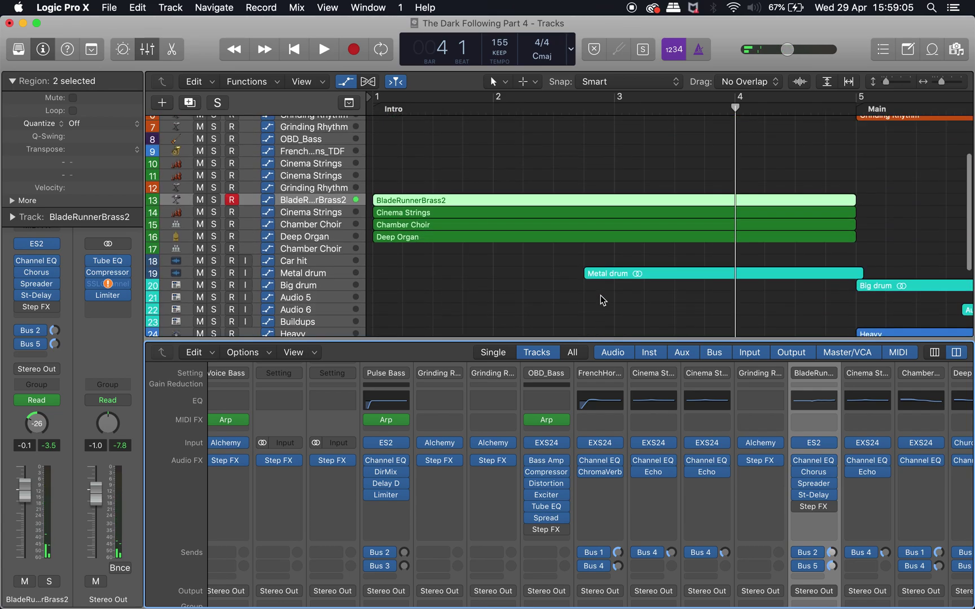
scroll(603, 300, up, 2)
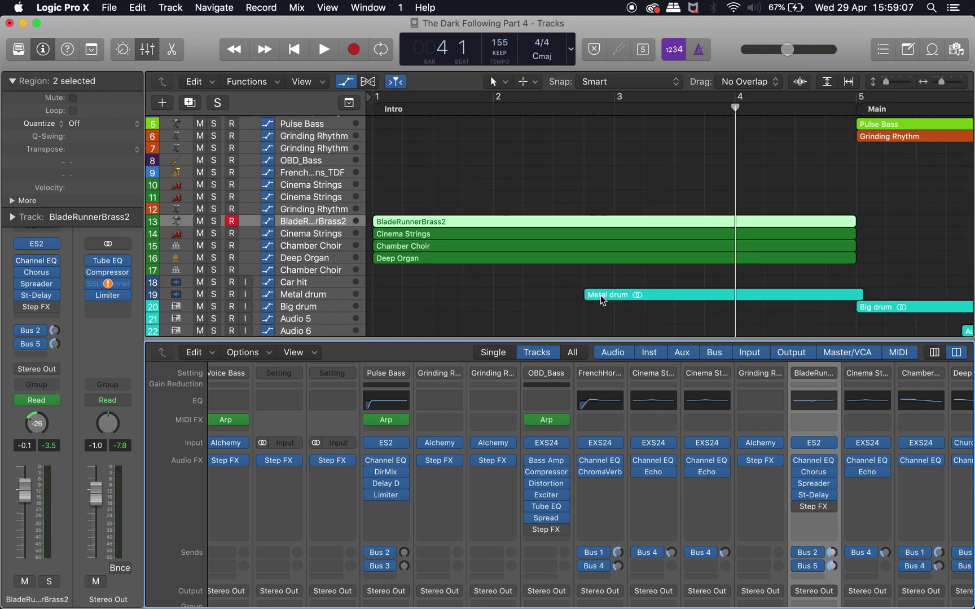
scroll(603, 299, down, 4)
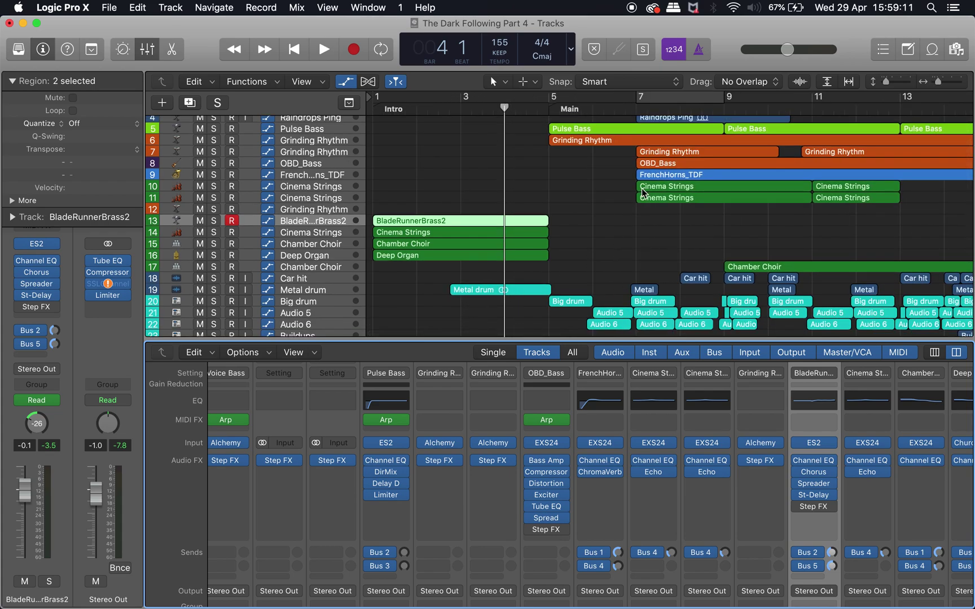
click(694, 178)
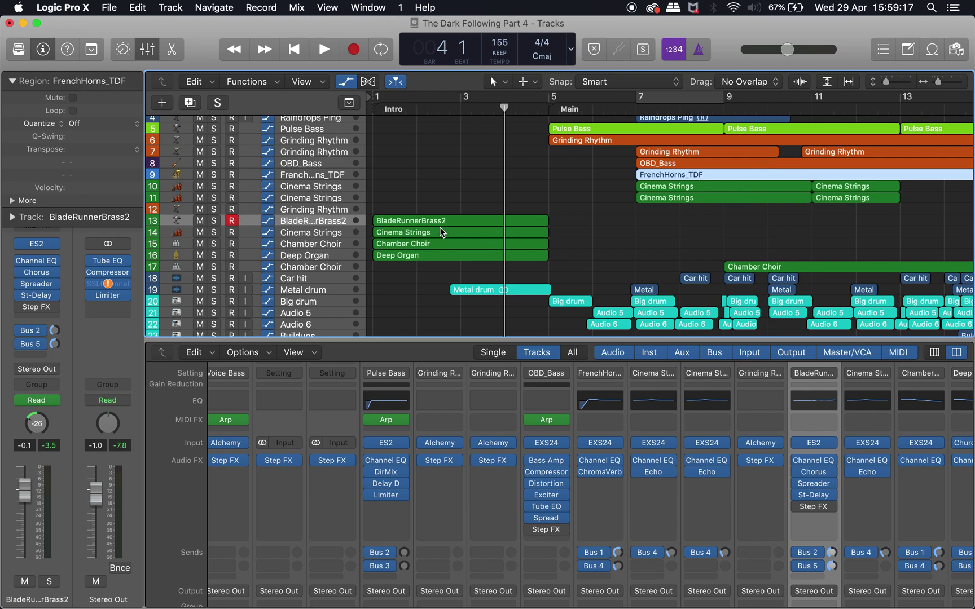
Re-enable Step FX on the BladeRunnerBrass2 channel strip and audition its sound with Musical Typing, raising the octave to C2.
click(408, 222)
click(797, 506)
key(super+k)
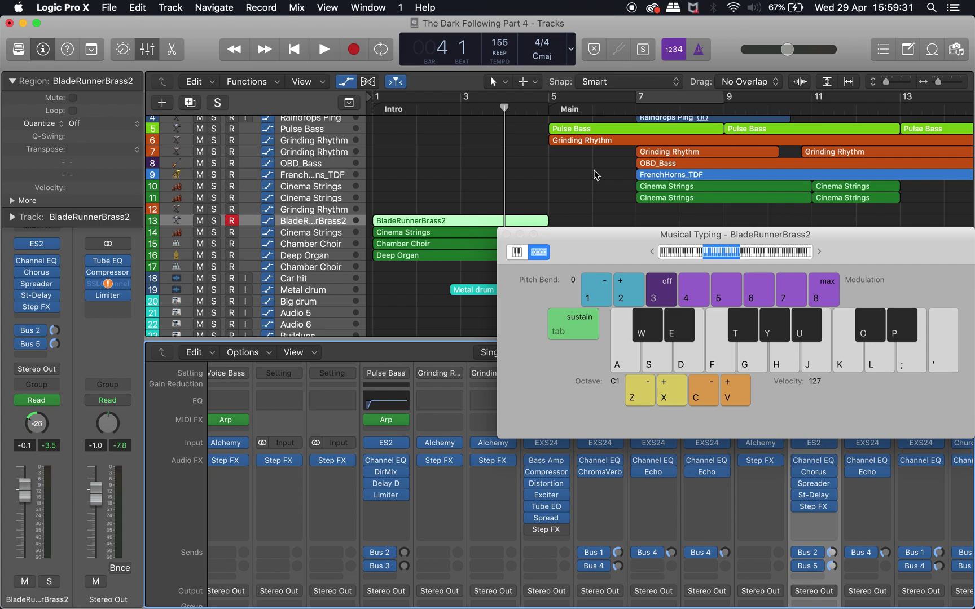
key(k)
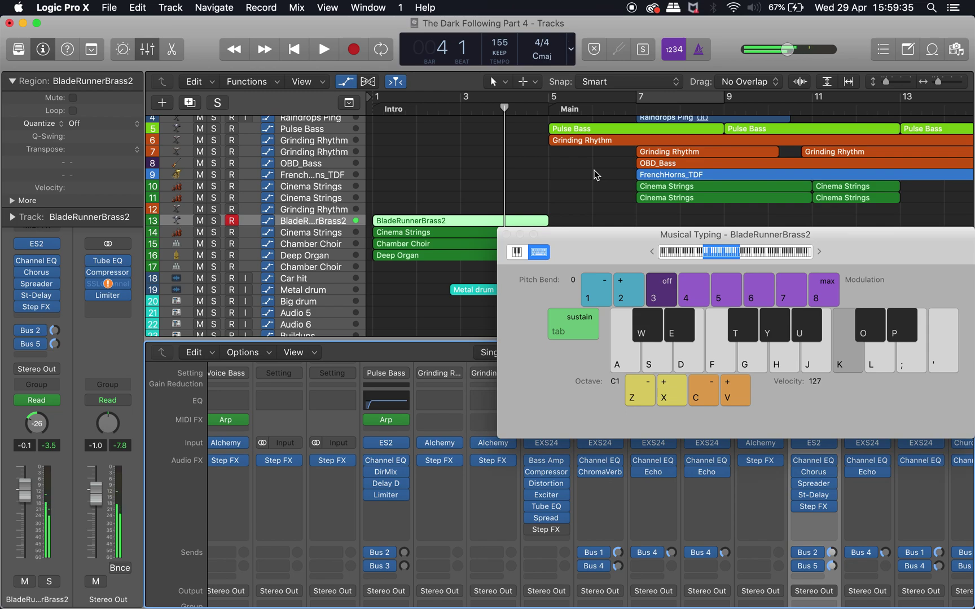
key(x)
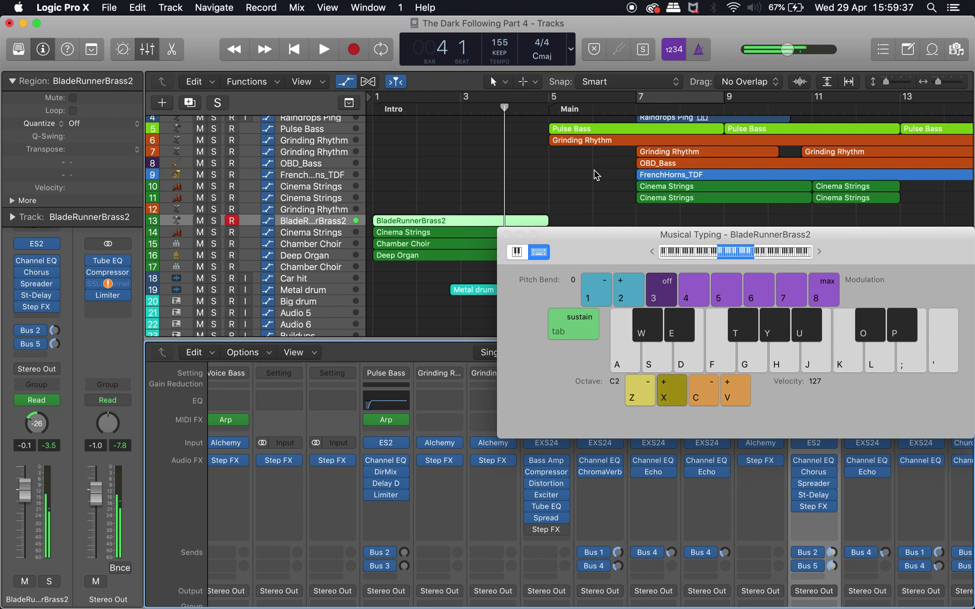
click(506, 234)
Look over the drum and effect tracks, placing the playhead at bar 5 and at bar 3.
scroll(540, 233, down, 3)
scroll(540, 234, down, 10)
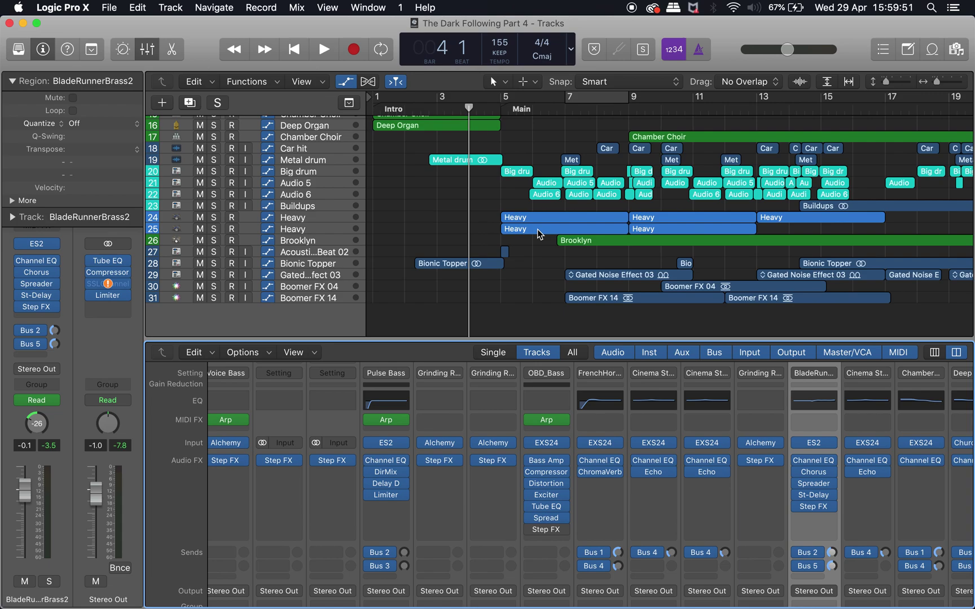
click(501, 106)
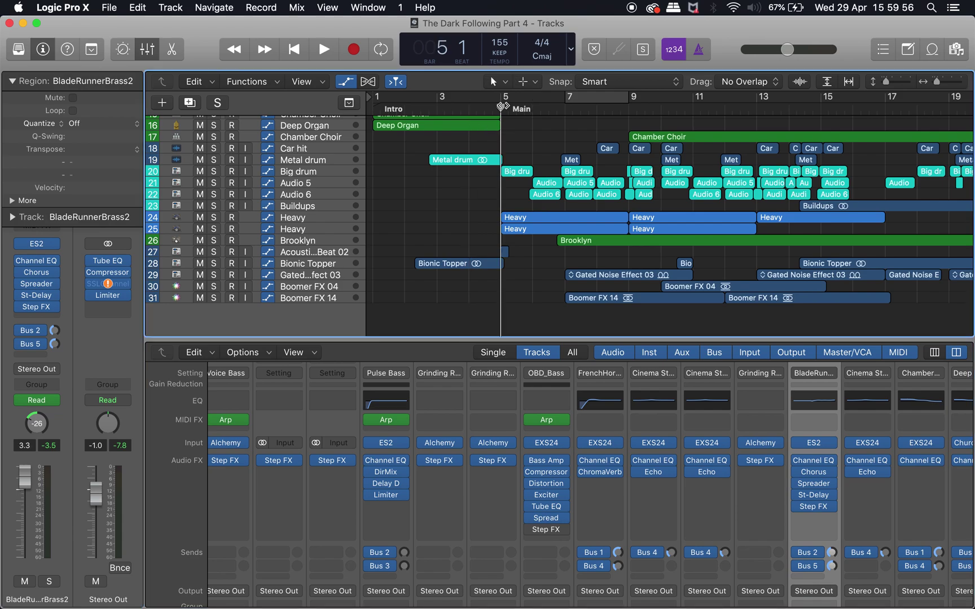
click(434, 110)
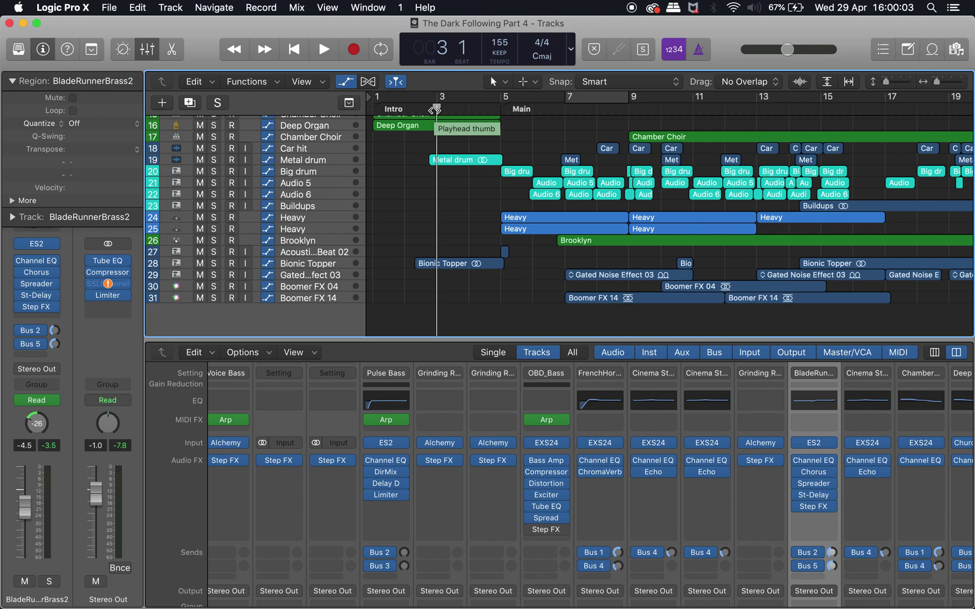
scroll(498, 176, up, 5)
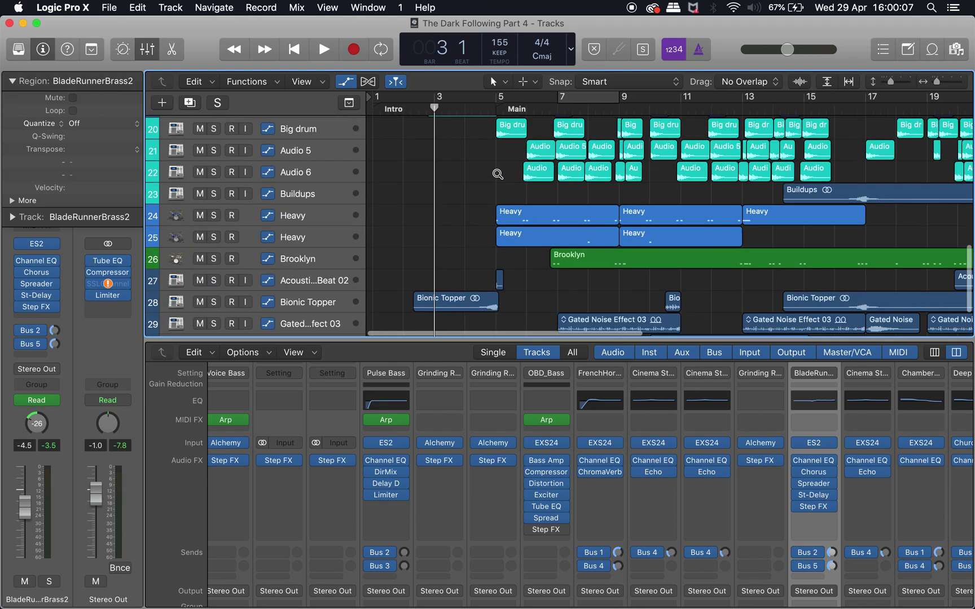
scroll(498, 174, down, 5)
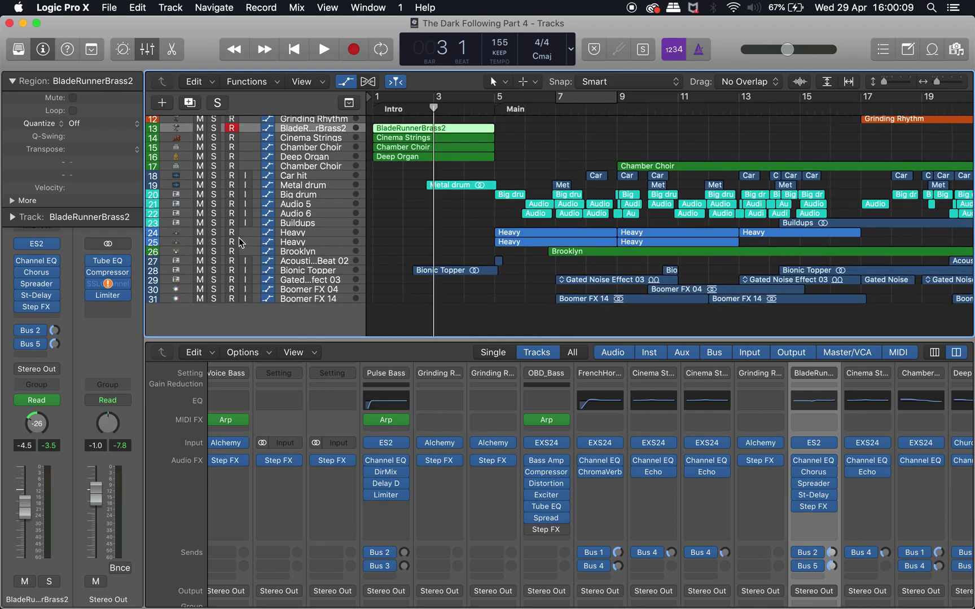
Solo the two Heavy tracks and Brooklyn, audition them together from bar 5, and turn their solos off.
drag(214, 233, 214, 253)
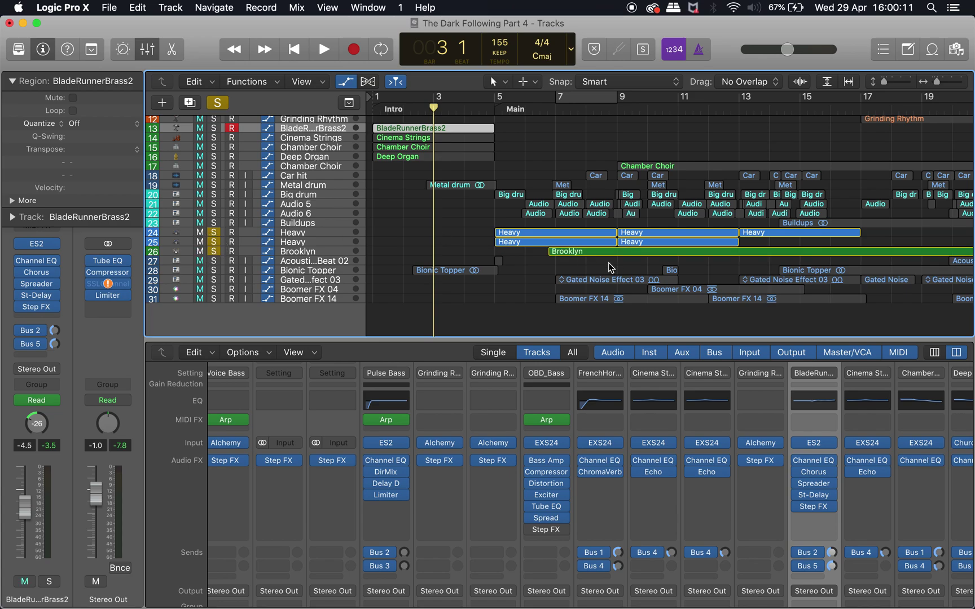
click(555, 111)
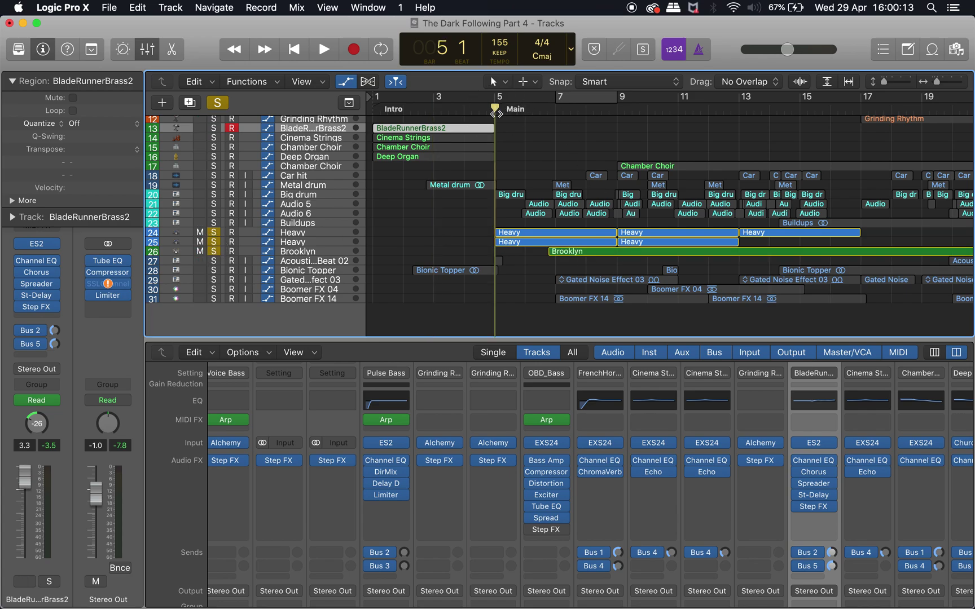
key(space)
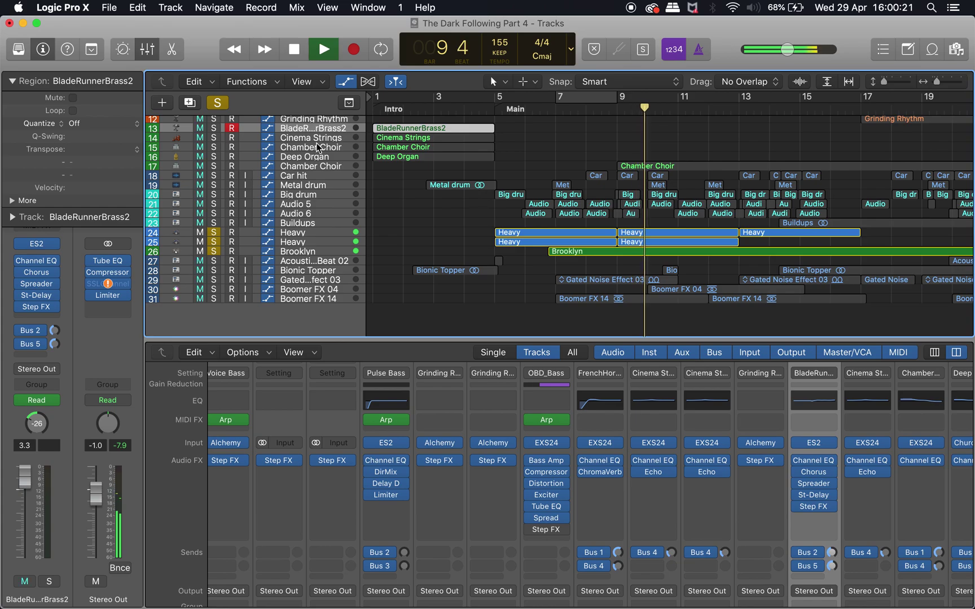
key(space)
mouse_move(215, 242)
mouse_down()
mouse_move(213, 233)
mouse_move(214, 252)
mouse_up()
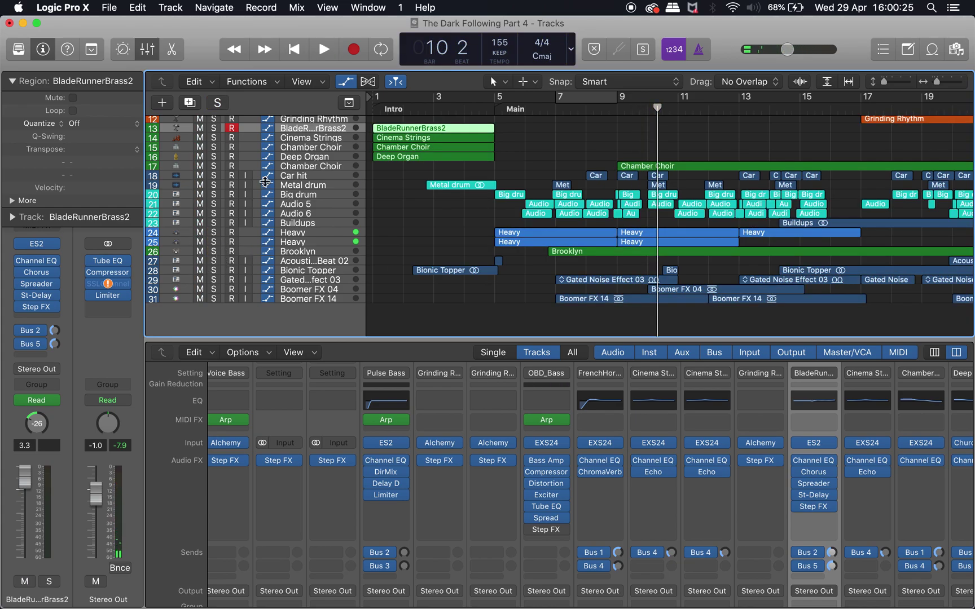
Return the playhead to bar 5, solo the Big drum track, and audition its opening hit.
click(496, 111)
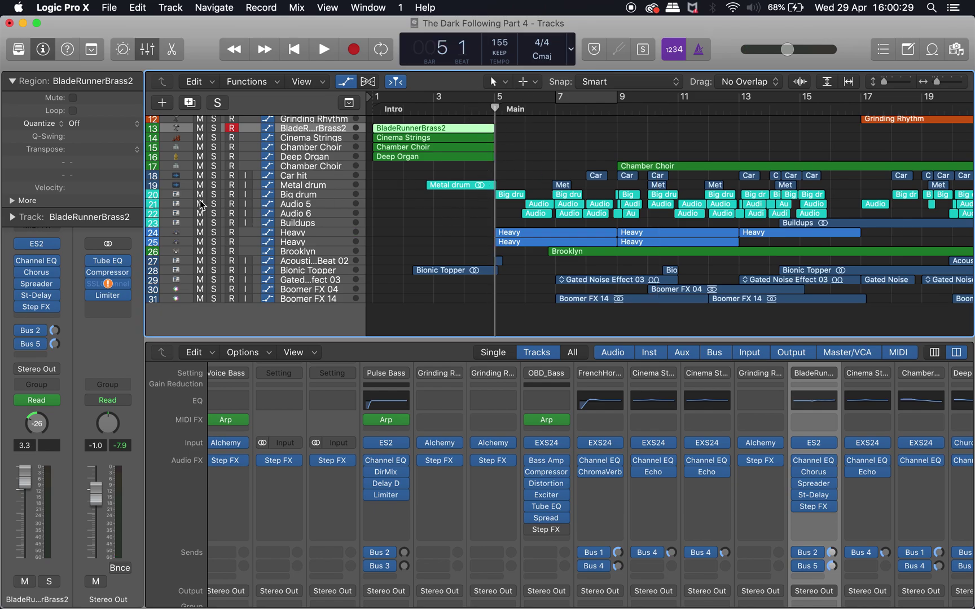
ctrl+alt+click(449, 217)
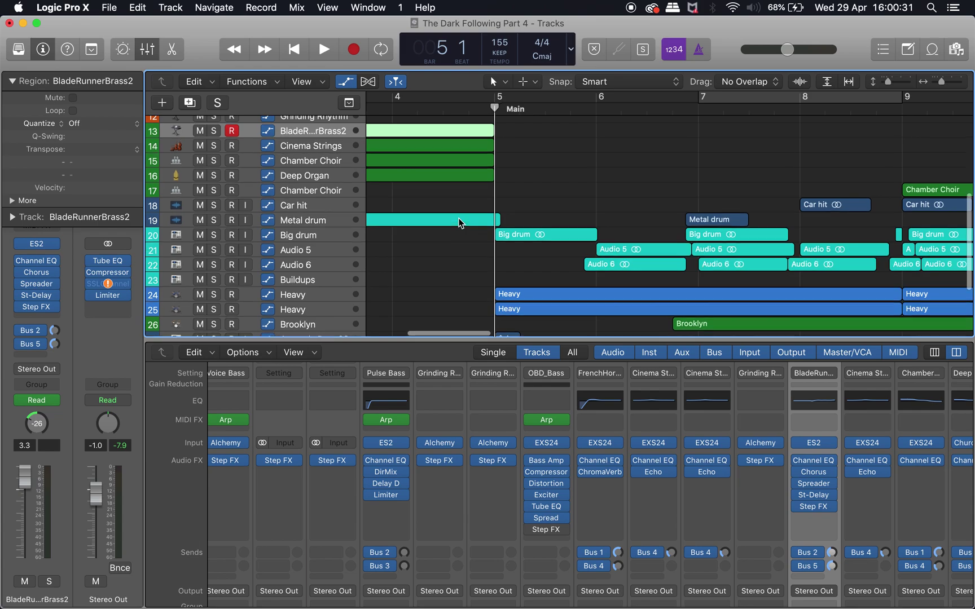
click(214, 255)
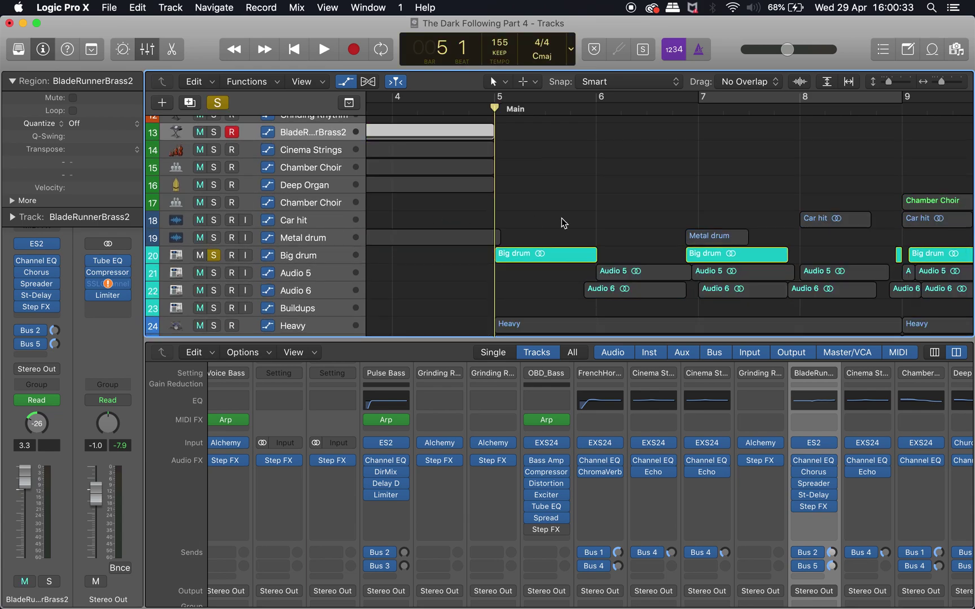
scroll(593, 225, down, 3)
key(space)
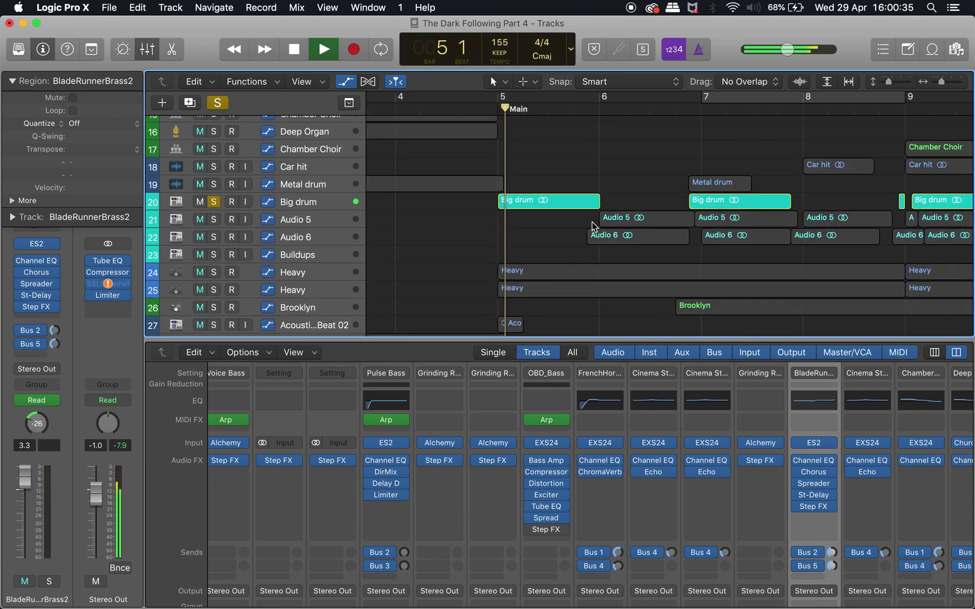
key(space)
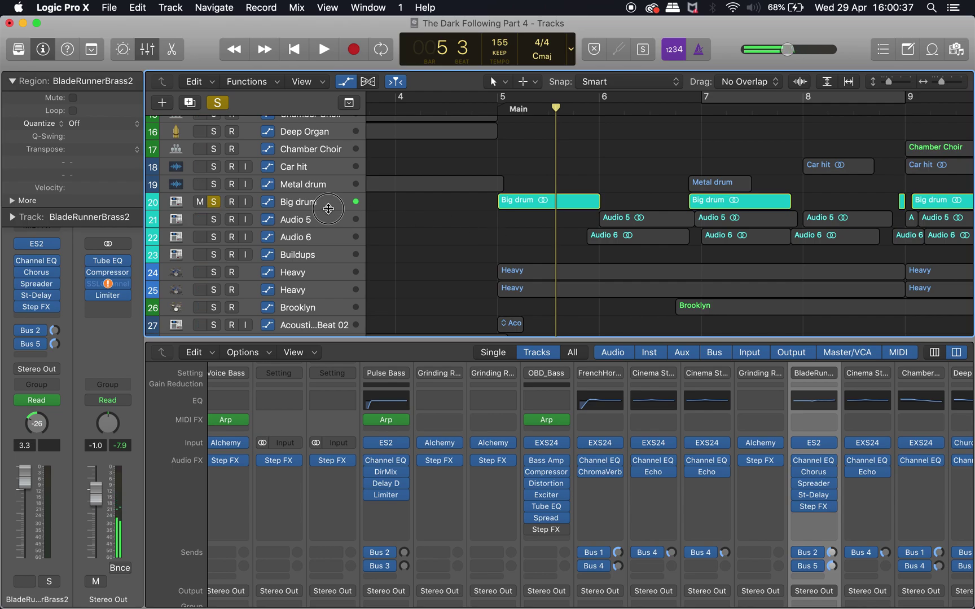
Select the Big drum track and examine its channel strip's effects and pan in the Mixer.
click(332, 205)
scroll(818, 452, right, 3)
scroll(818, 451, down, 1)
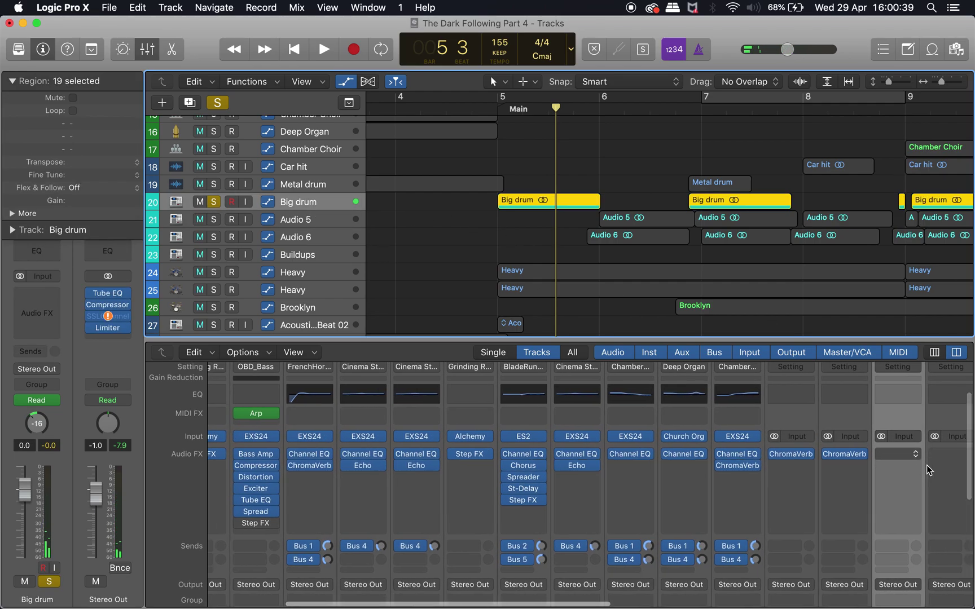
scroll(869, 466, down, 5)
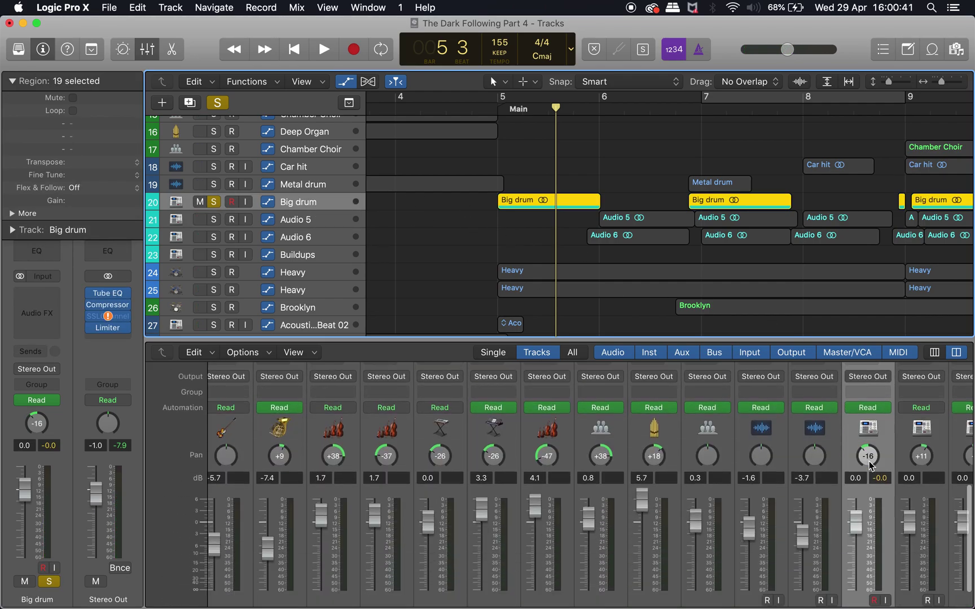
Audition the soloed Big drum track again from just before bar 5.
key(space)
key(space)
key(shift+space)
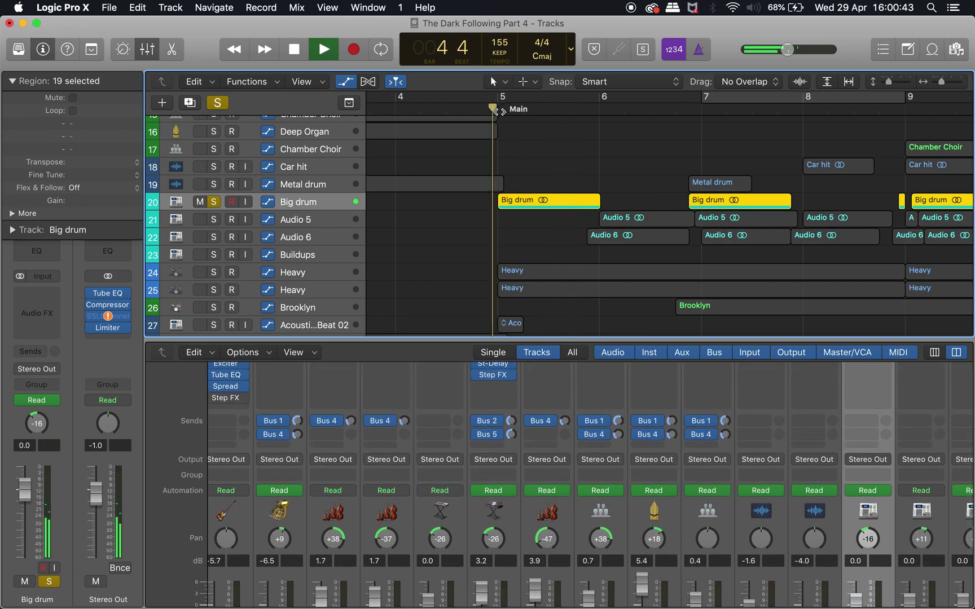
key(space)
Select the Audio 5 track, solo Audio 5 and Audio 6 with Big drum, and audition them from bar 6.
click(314, 220)
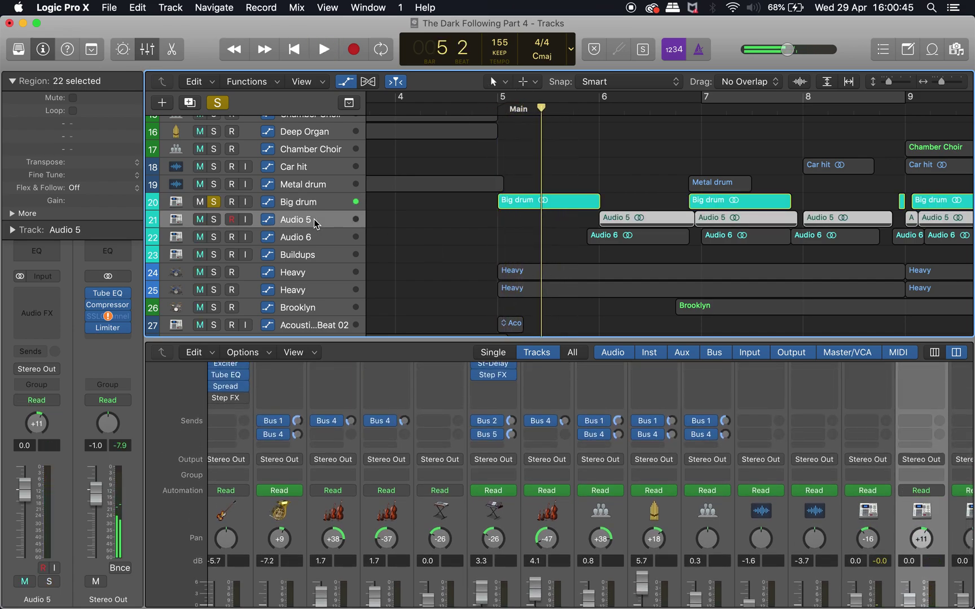
drag(217, 223, 217, 241)
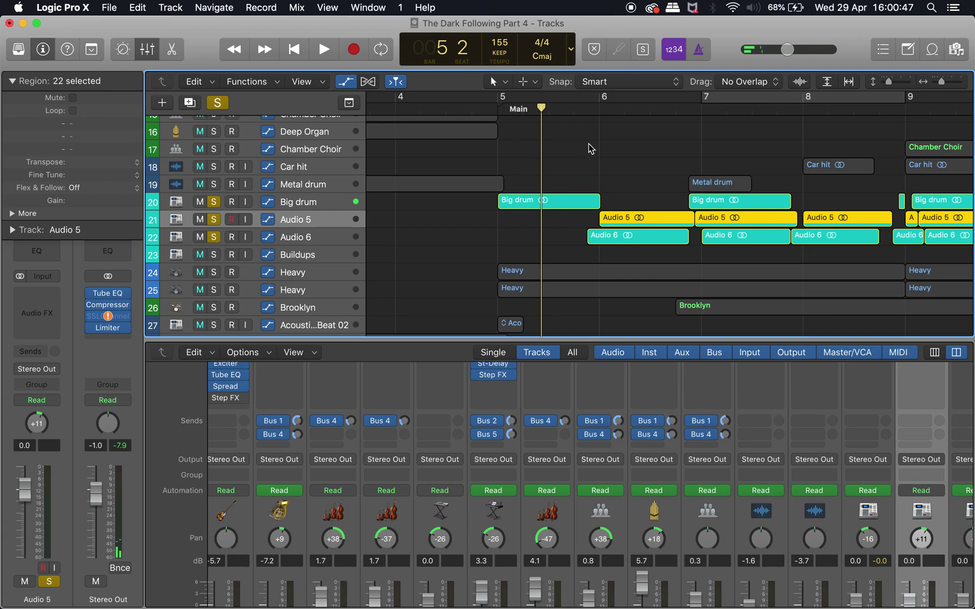
click(600, 108)
key(space)
key(space)
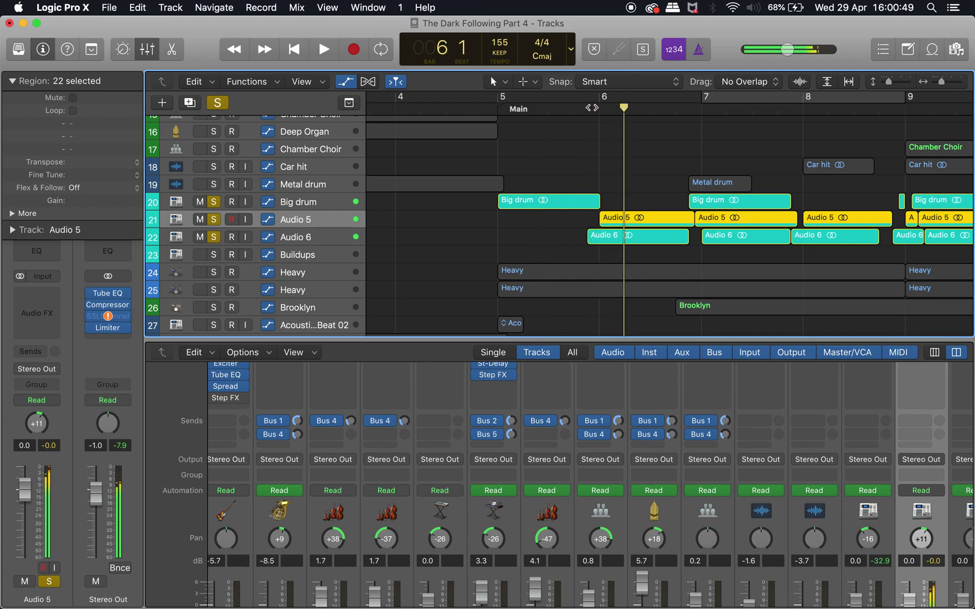
key(space)
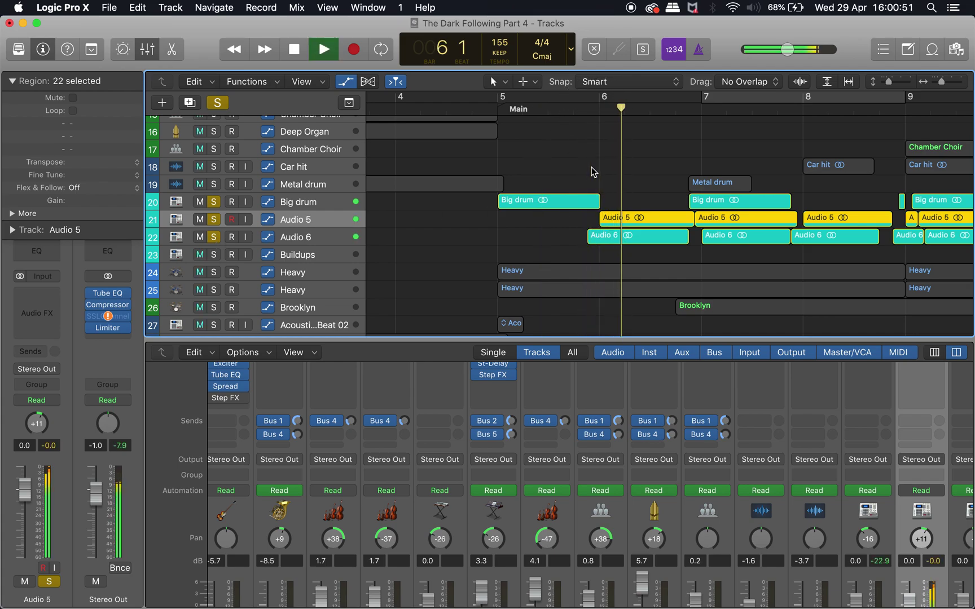
key(space)
Add the Metal drum and Car hit tracks to the solos and play the percussion onward from bar 6.
drag(213, 184, 213, 166)
key(super+Left)
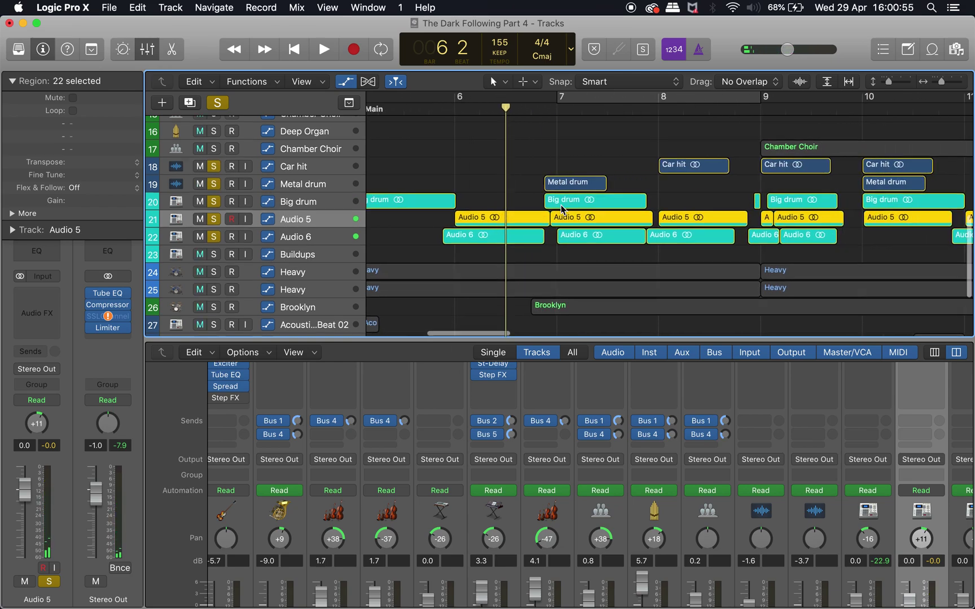
scroll(562, 210, down, 2)
scroll(561, 210, up, 3)
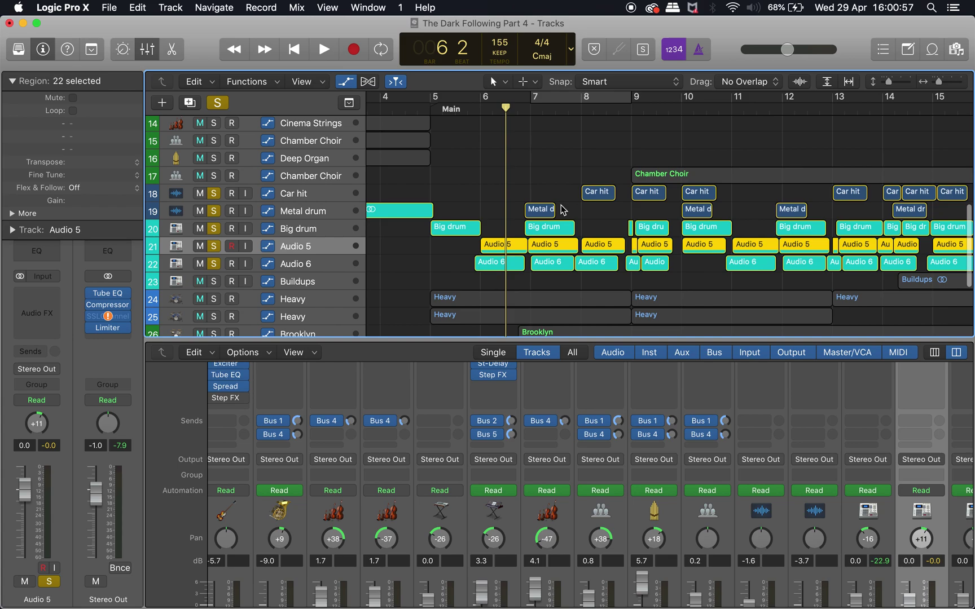
key(space)
Leave only Car hit soloed during playback and select its track to examine its effects in the Mixer.
drag(213, 210, 213, 275)
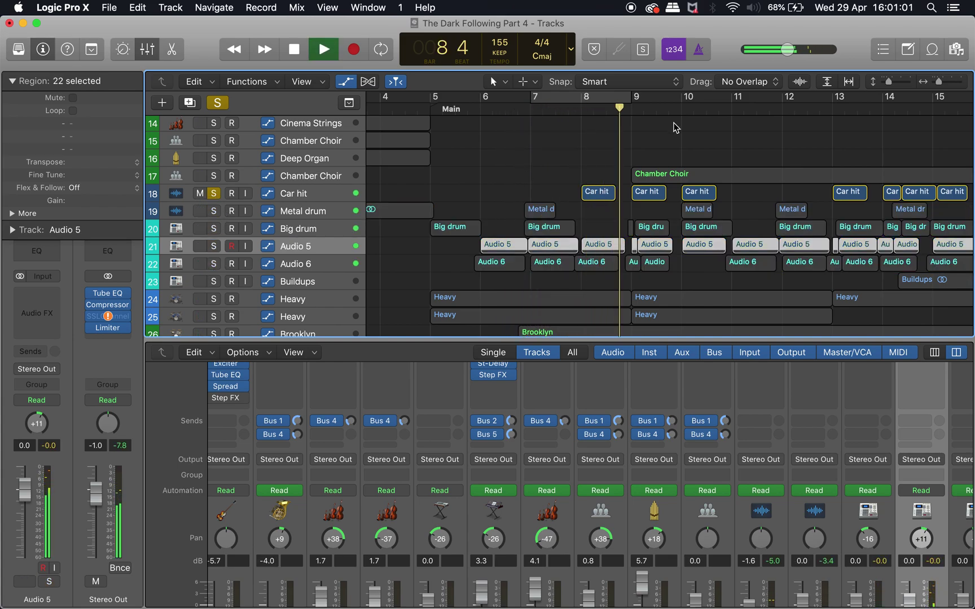
scroll(675, 127, right, 3)
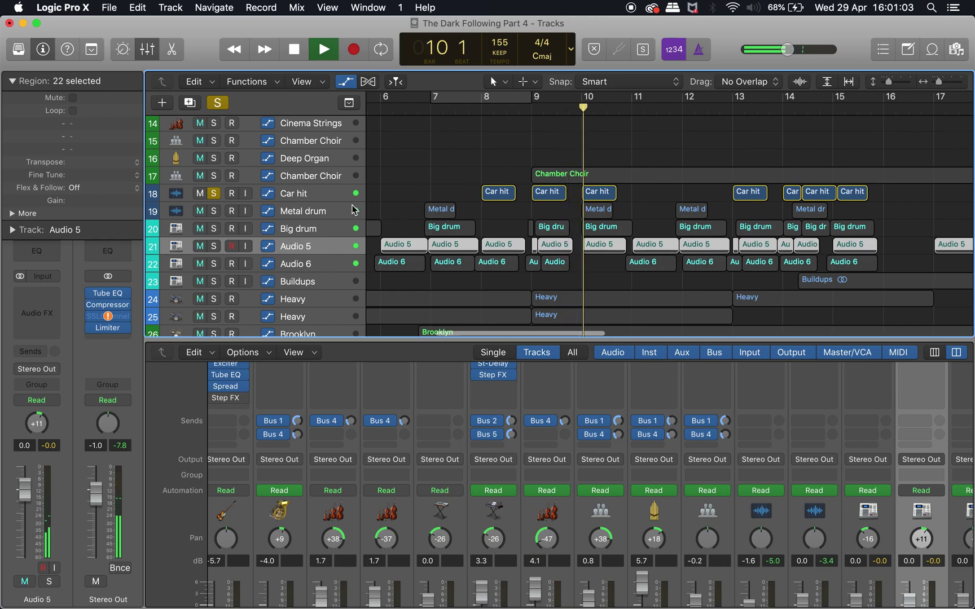
click(319, 196)
scroll(934, 486, up, 5)
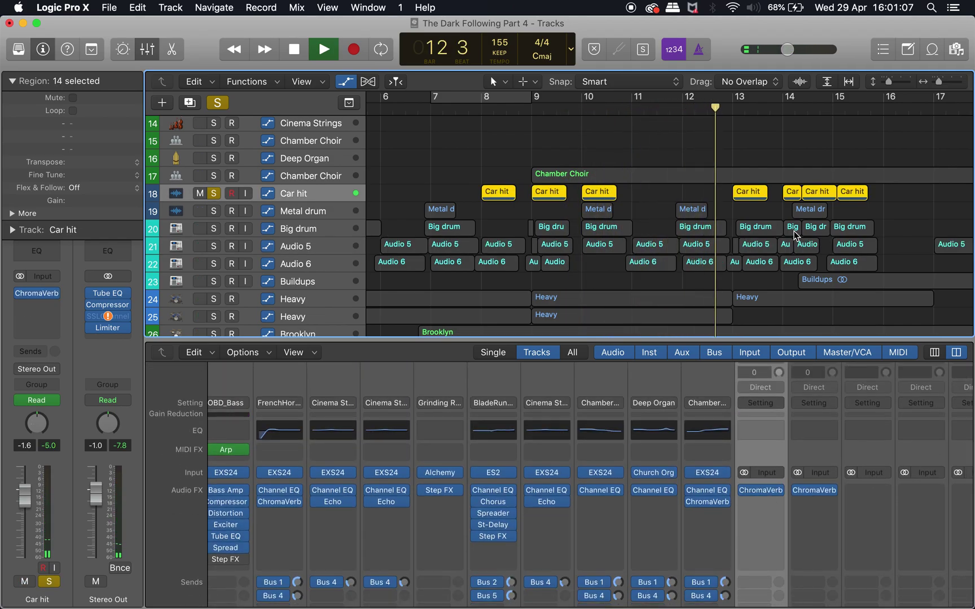
scroll(564, 243, down, 3)
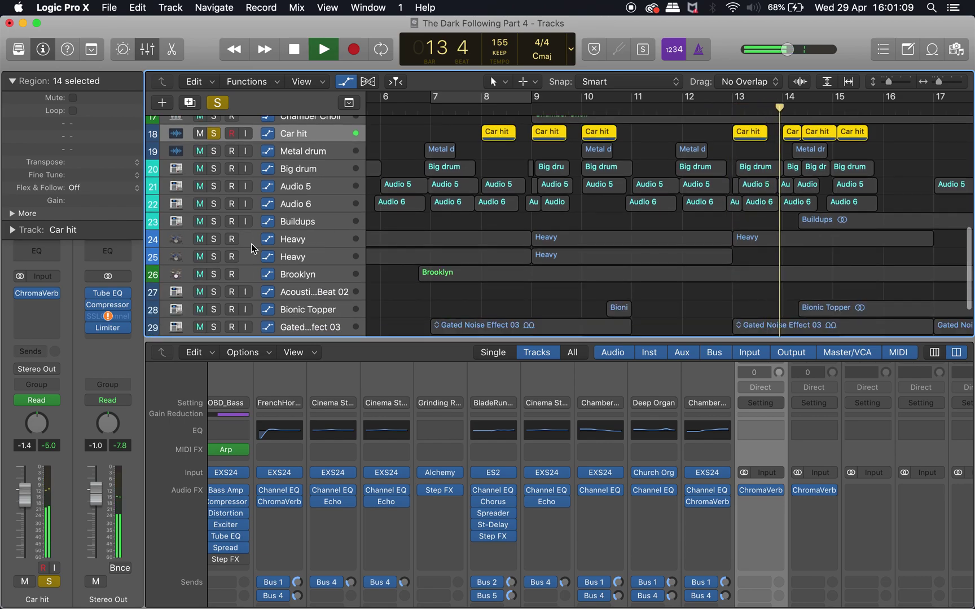
key(space)
Solo both Heavy tracks and Brooklyn together with Car hit and audition them from bar 7.
click(213, 238)
drag(214, 262, 214, 275)
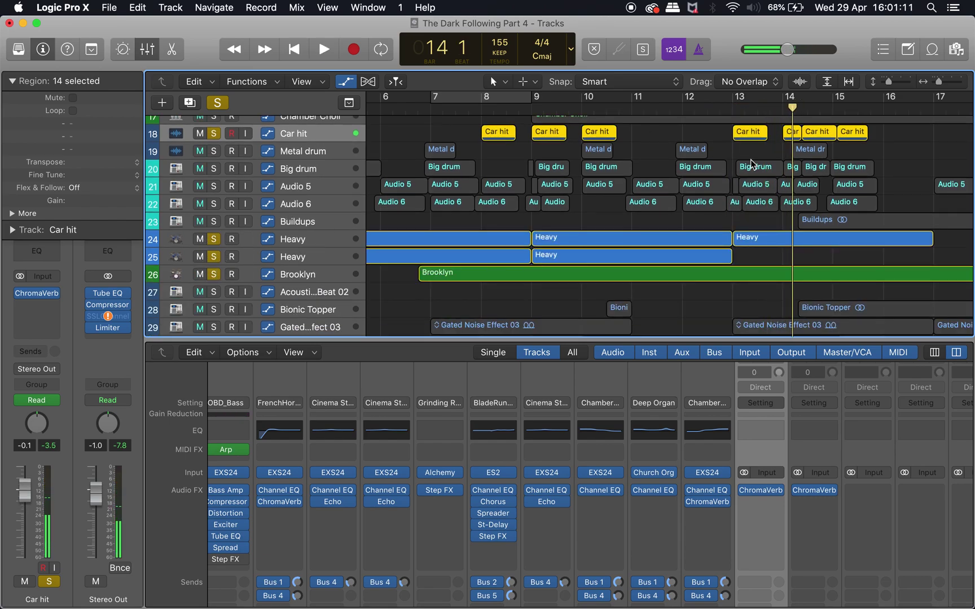
click(466, 110)
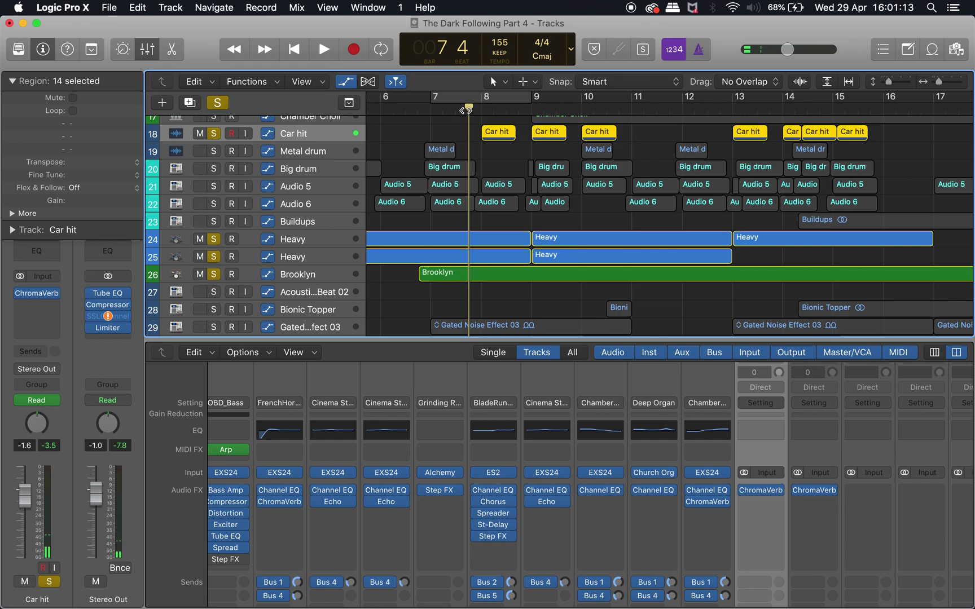
key(space)
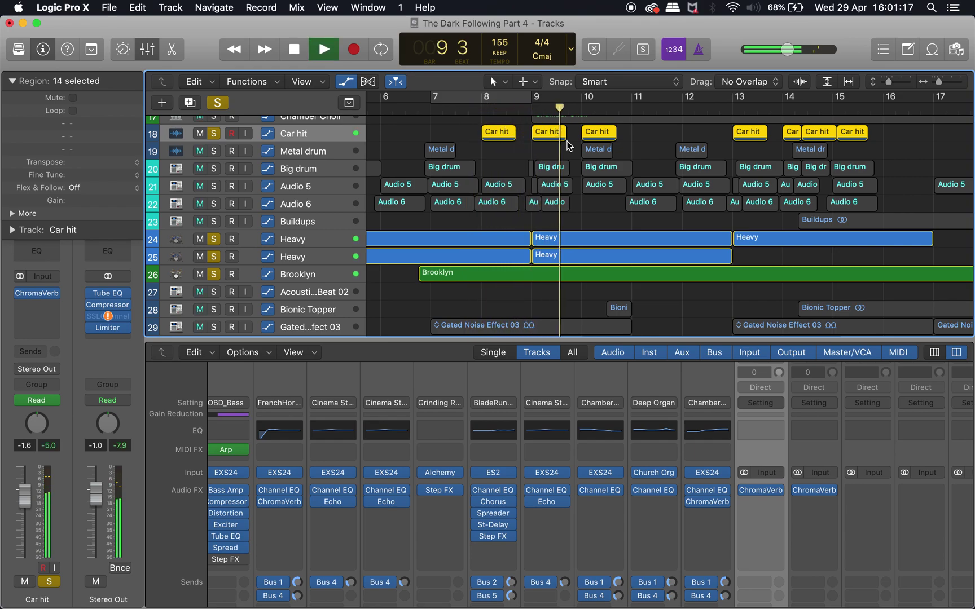
key(space)
Solo the Boomer FX 04 and Boomer FX 14 tracks and place the playhead at bar 7.
scroll(561, 141, down, 4)
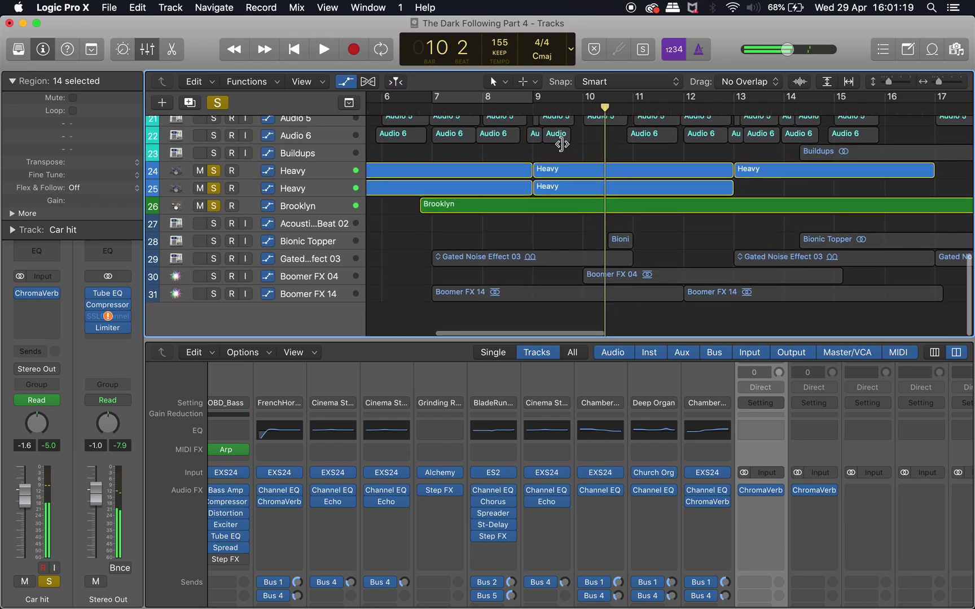
drag(213, 278, 216, 295)
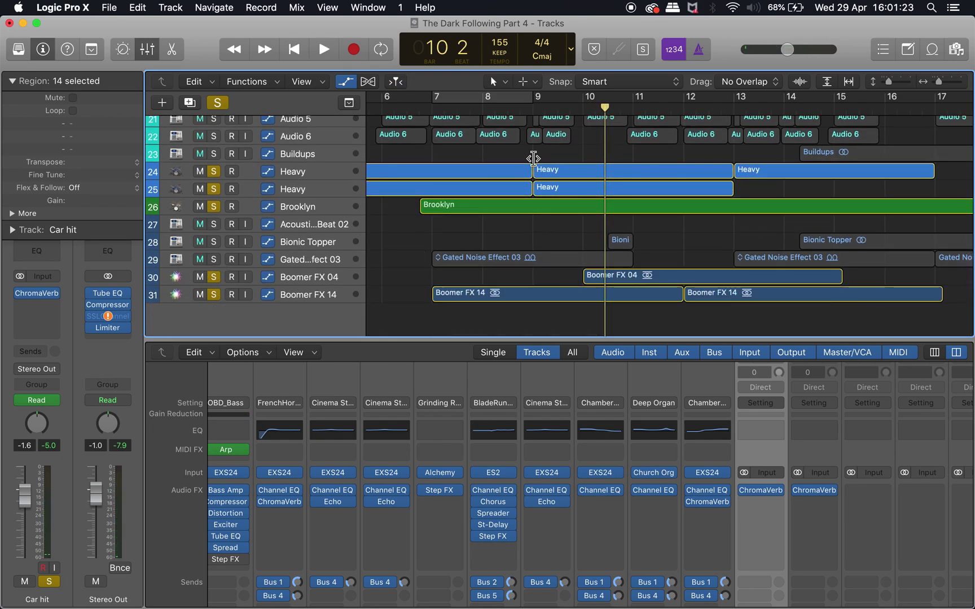
click(436, 107)
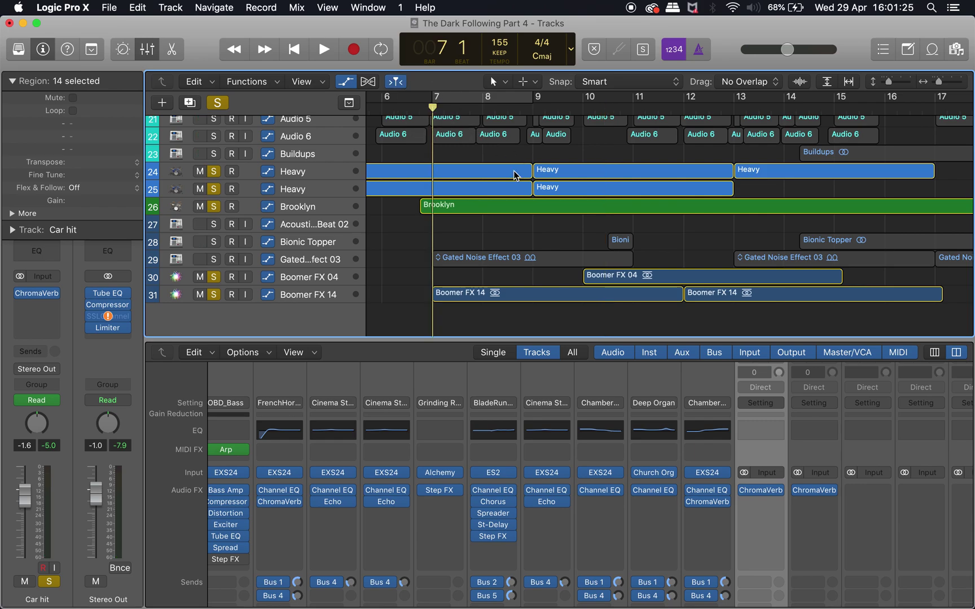
scroll(515, 175, down, 5)
scroll(515, 175, up, 1)
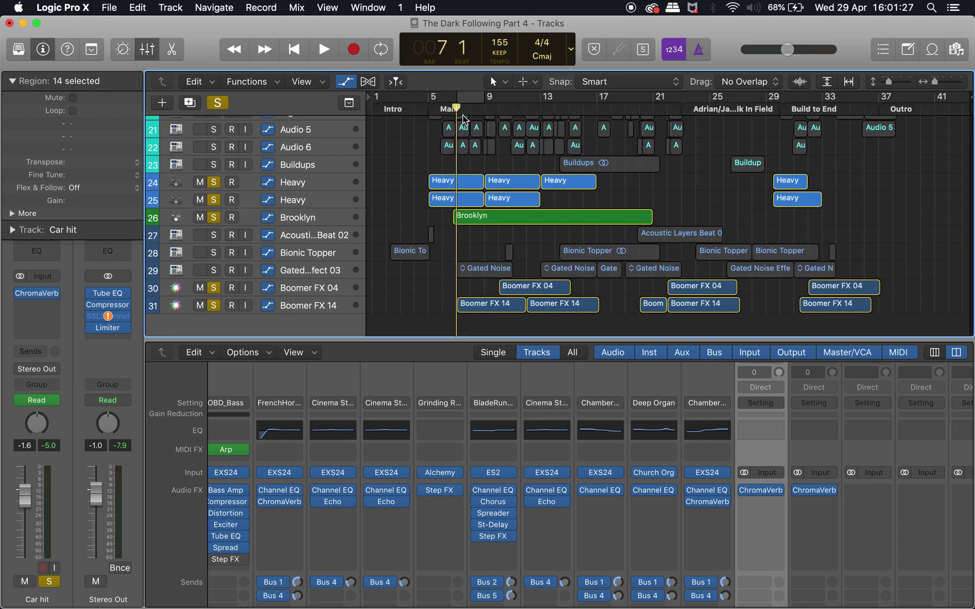
Audition the Boomer FX tracks with the drums up to bar 12 and select the Boomer FX 14 region there.
key(space)
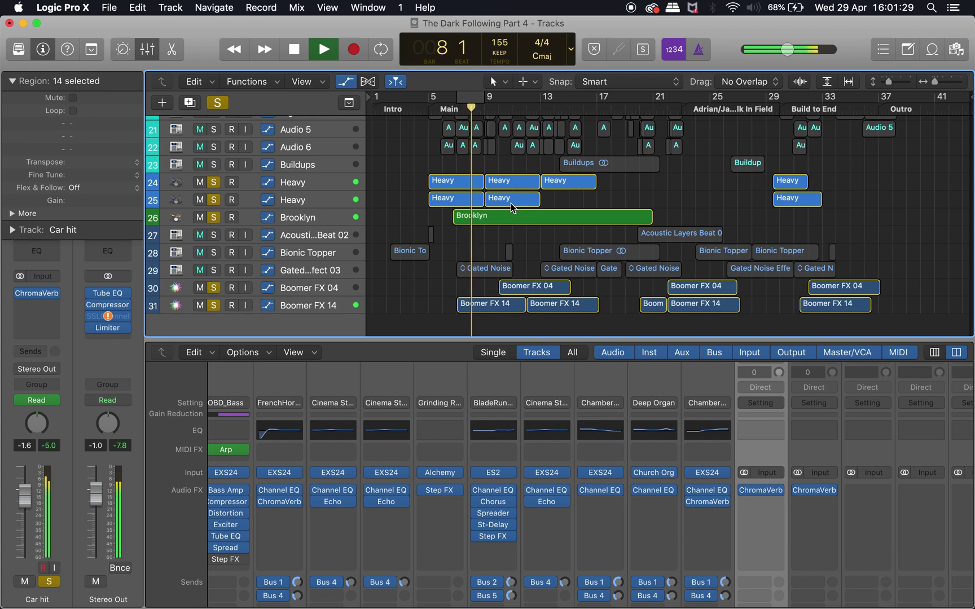
scroll(512, 205, up, 4)
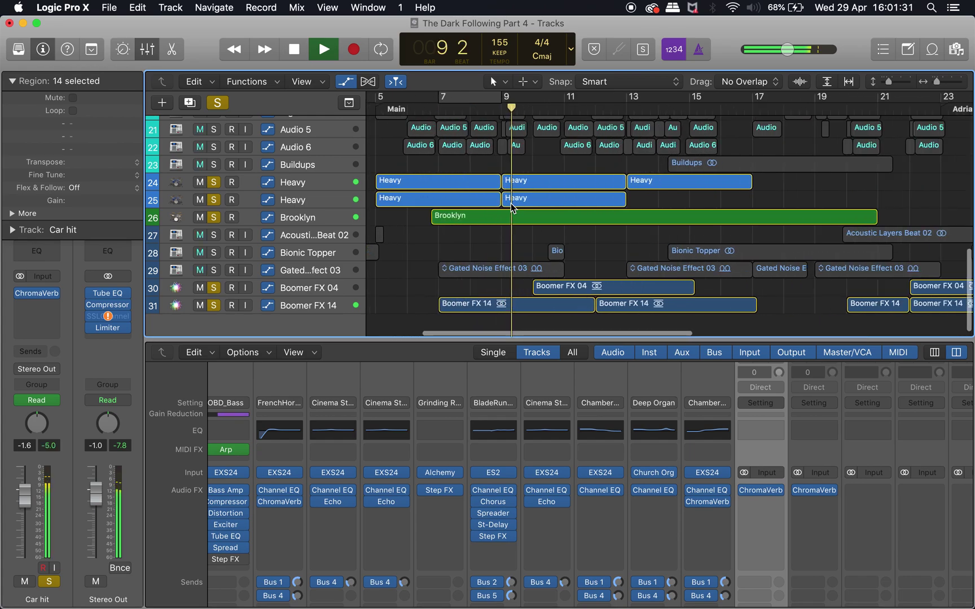
scroll(510, 203, up, 1)
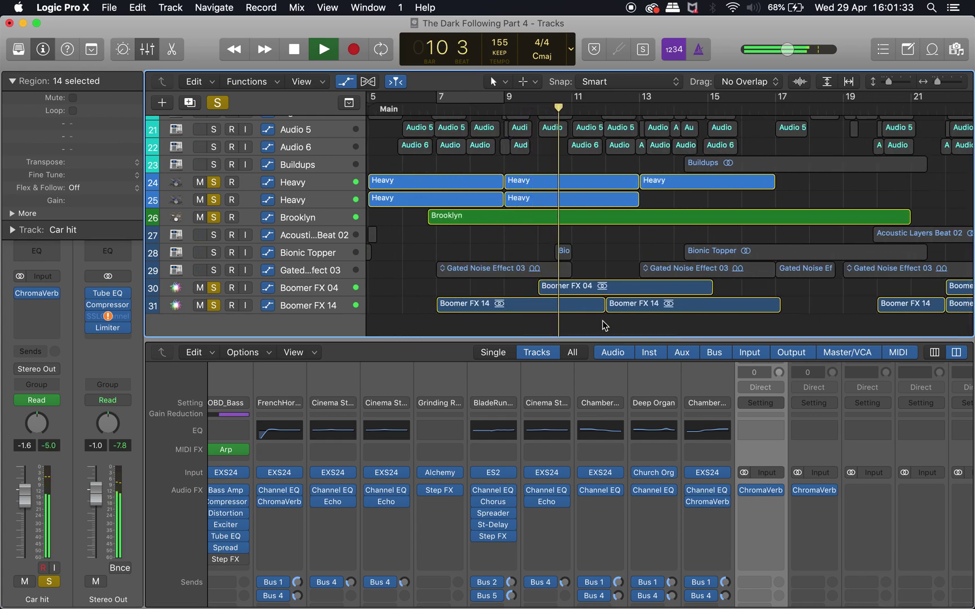
scroll(582, 237, right, 3)
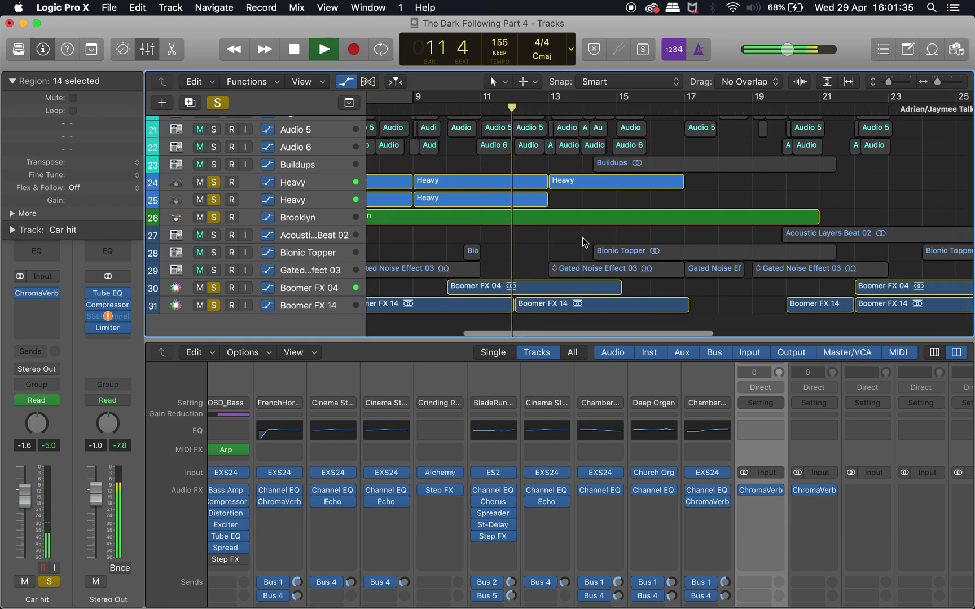
key(space)
click(543, 304)
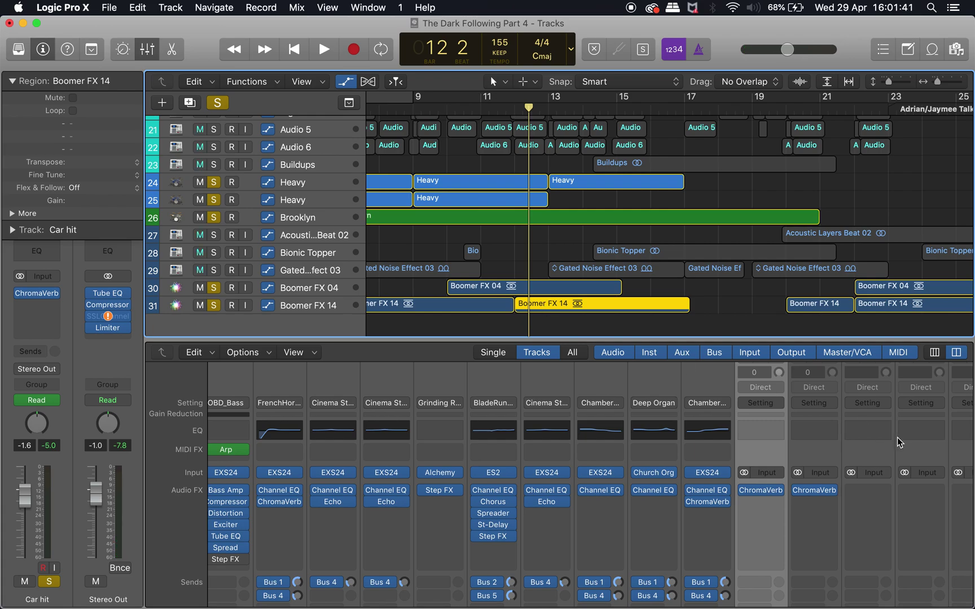
mouse_move(744, 495)
Hide the Mixer to show the full track list and record-enable the Chamber Choir on track 17.
scroll(554, 267, up, 15)
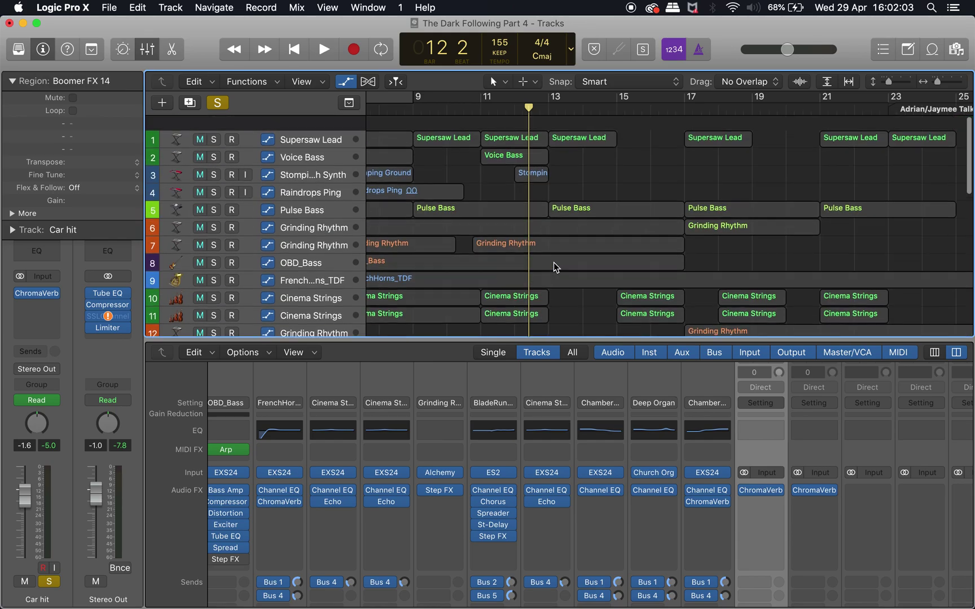
key(x)
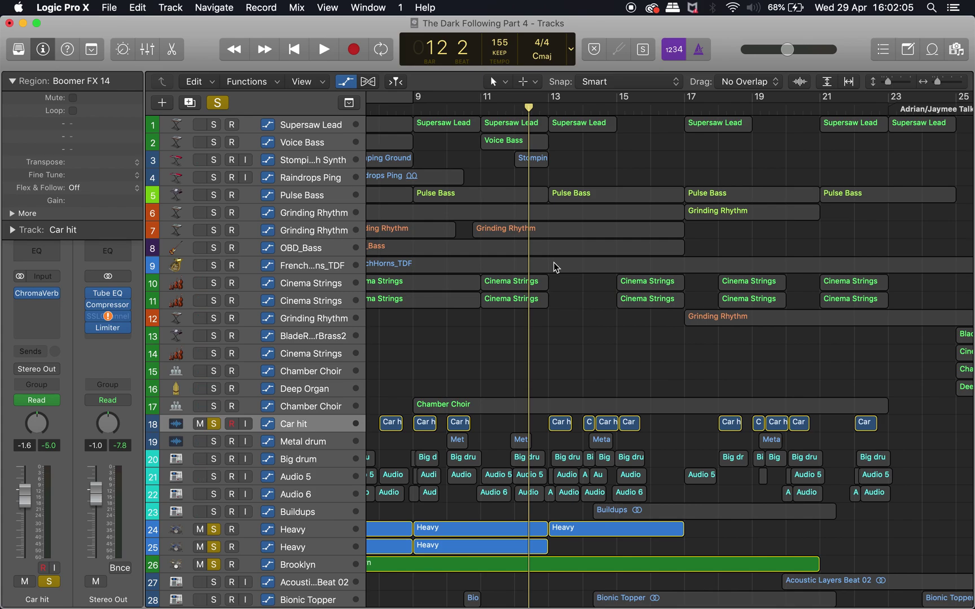
scroll(554, 262, left, 5)
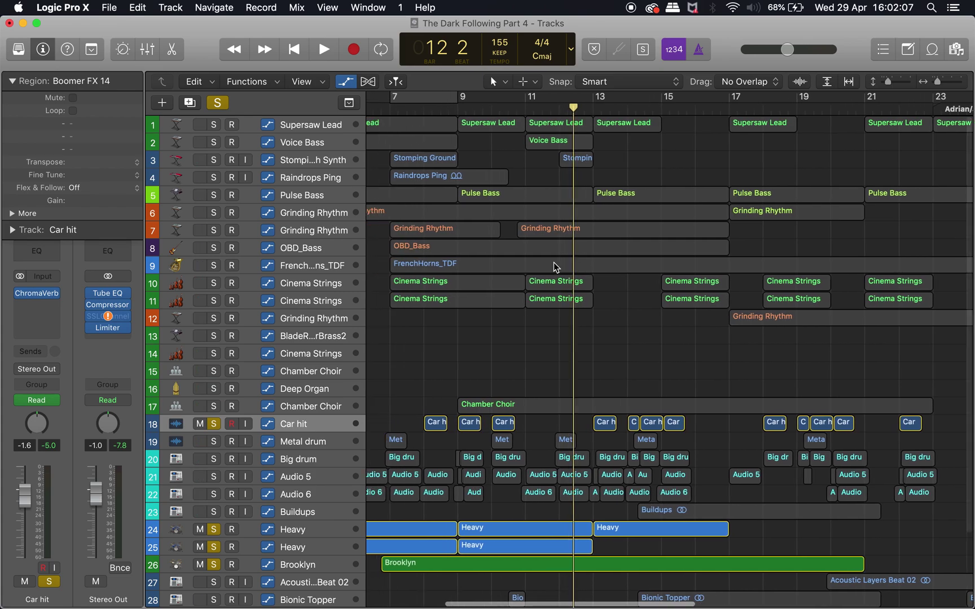
click(232, 407)
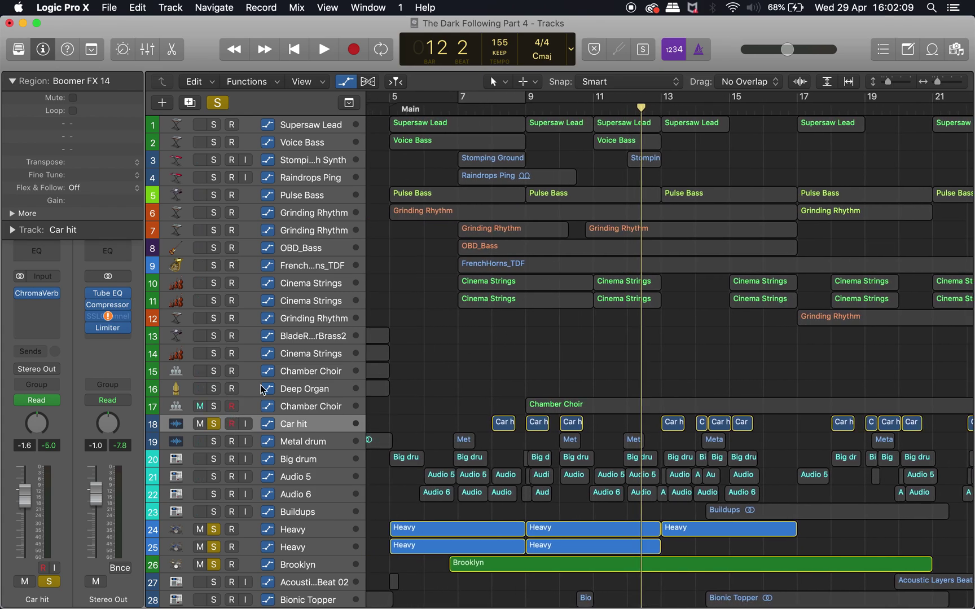
Turn off all solos and play the full arrangement onward from bar 12.
click(217, 102)
key(space)
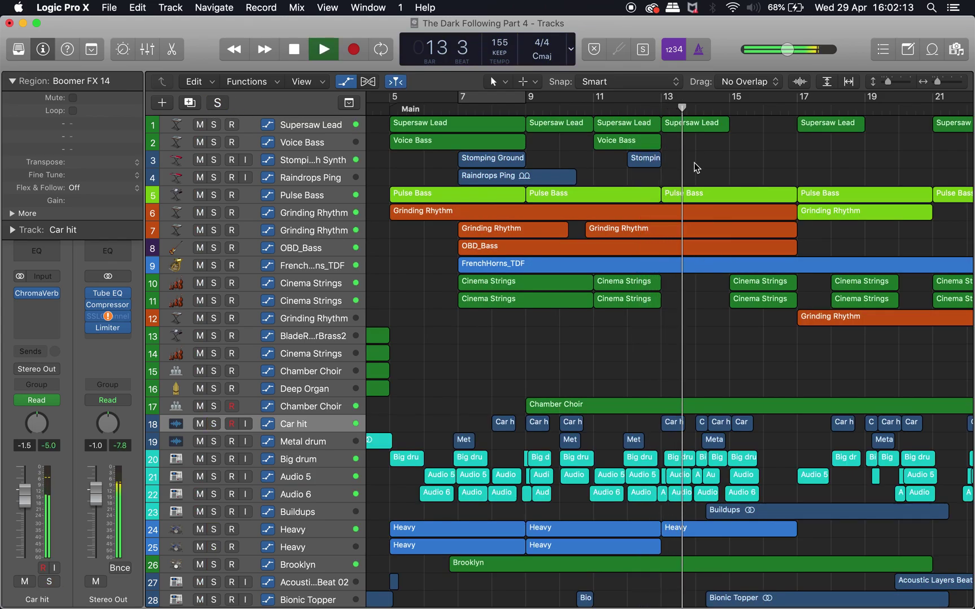
scroll(697, 290, up, 3)
key(ctrl+period)
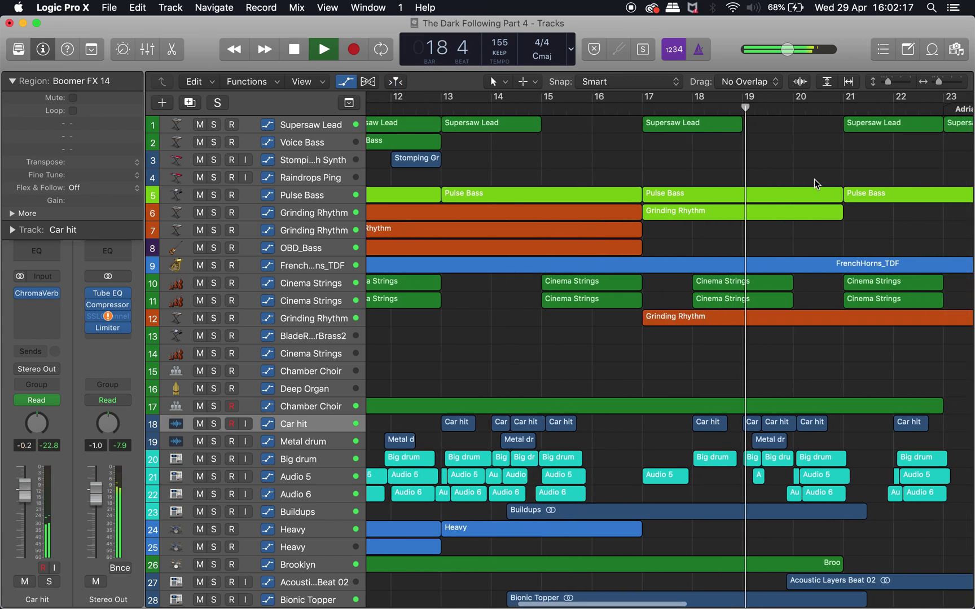
key(space)
Open the track 17 Chamber Choir region in the Piano Roll and place the playhead at bar 19.
scroll(774, 266, right, 2)
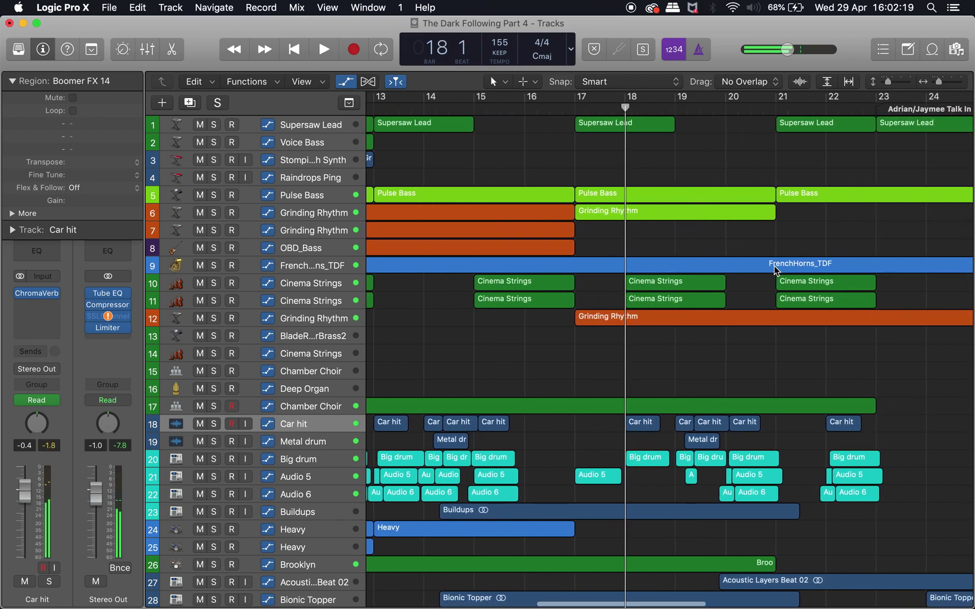
double_click(639, 408)
scroll(653, 483, right, 4)
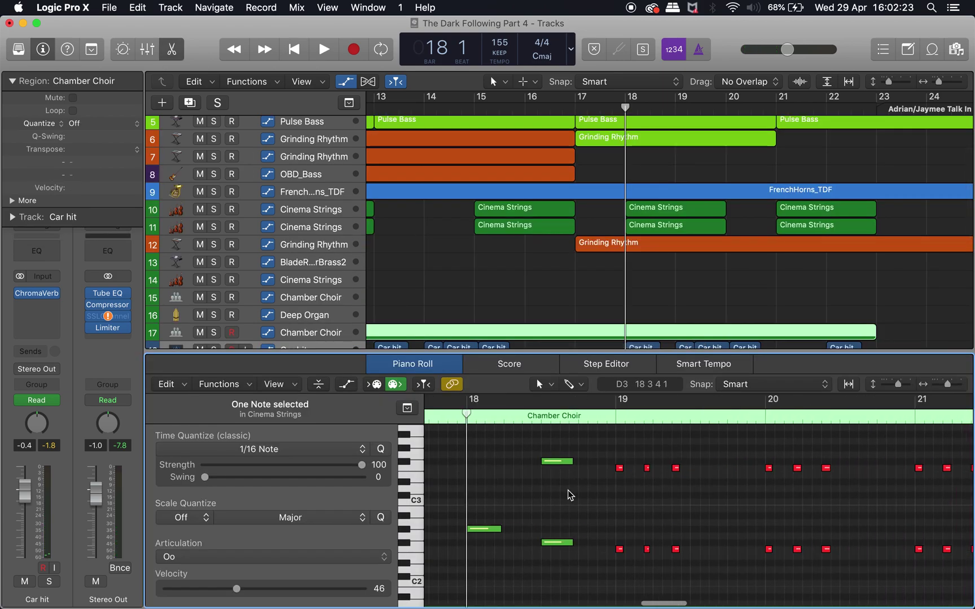
click(614, 417)
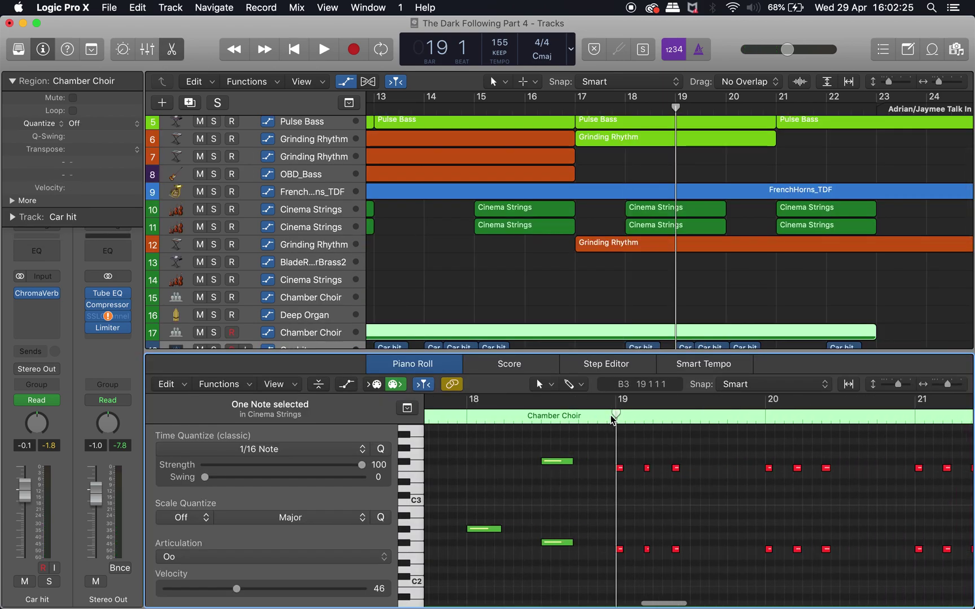
Solo the Chamber Choir on track 17 and the Cinema Strings on tracks 10 and 11.
scroll(249, 286, down, 6)
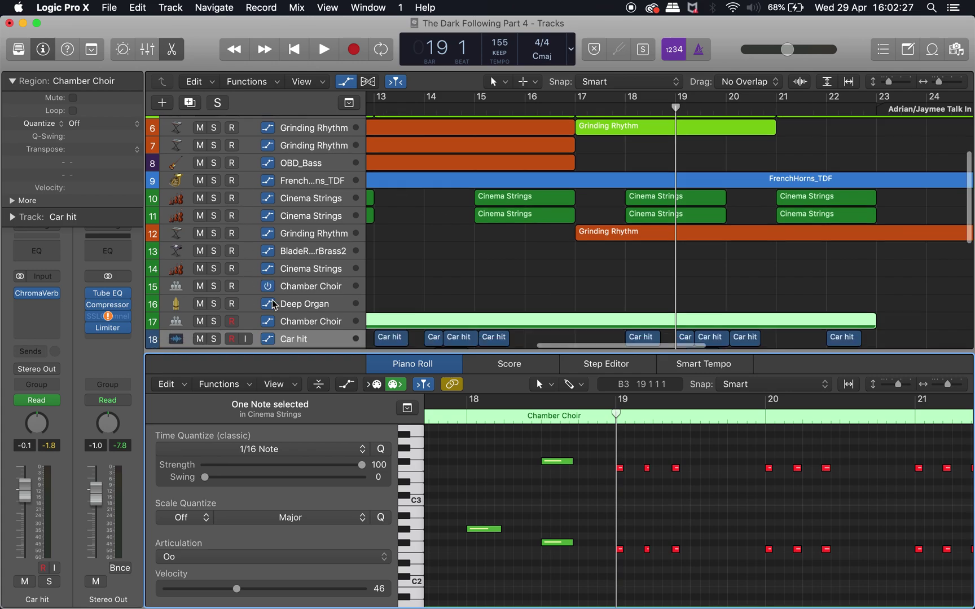
click(215, 228)
scroll(325, 230, up, 5)
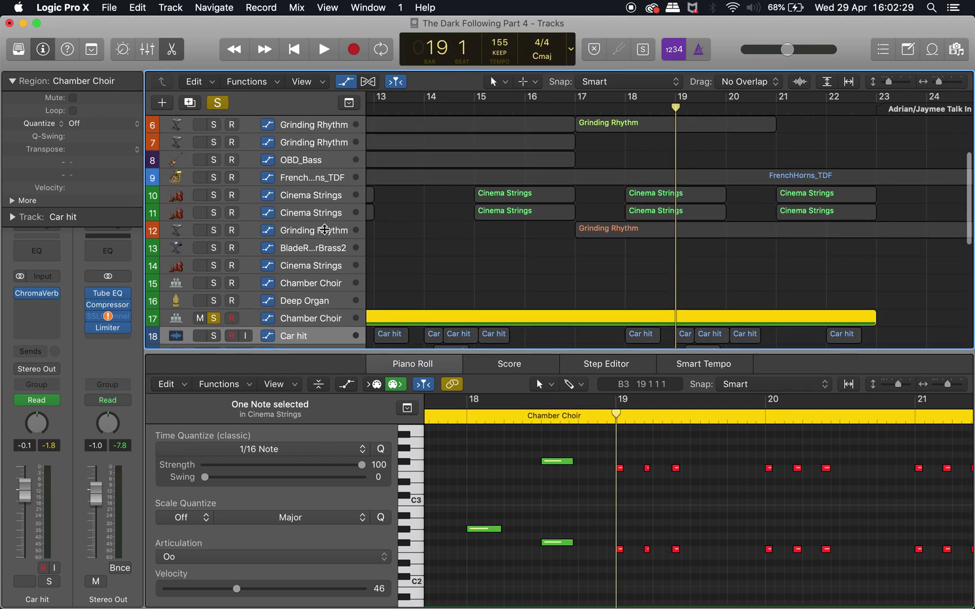
click(213, 195)
click(214, 213)
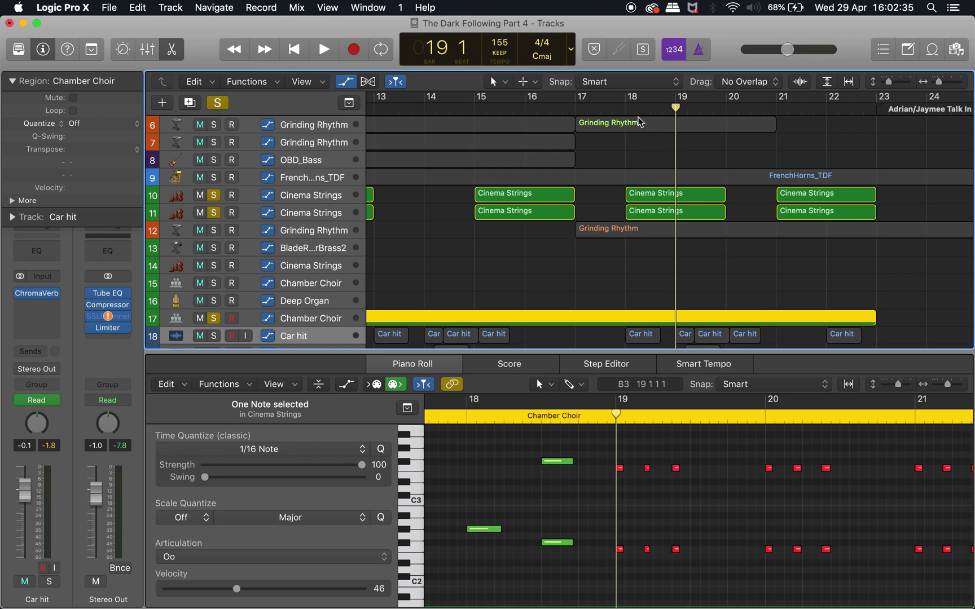
Audition the soloed Chamber Choir and Cinema Strings from bar 19, and again from bar 17.
key(space)
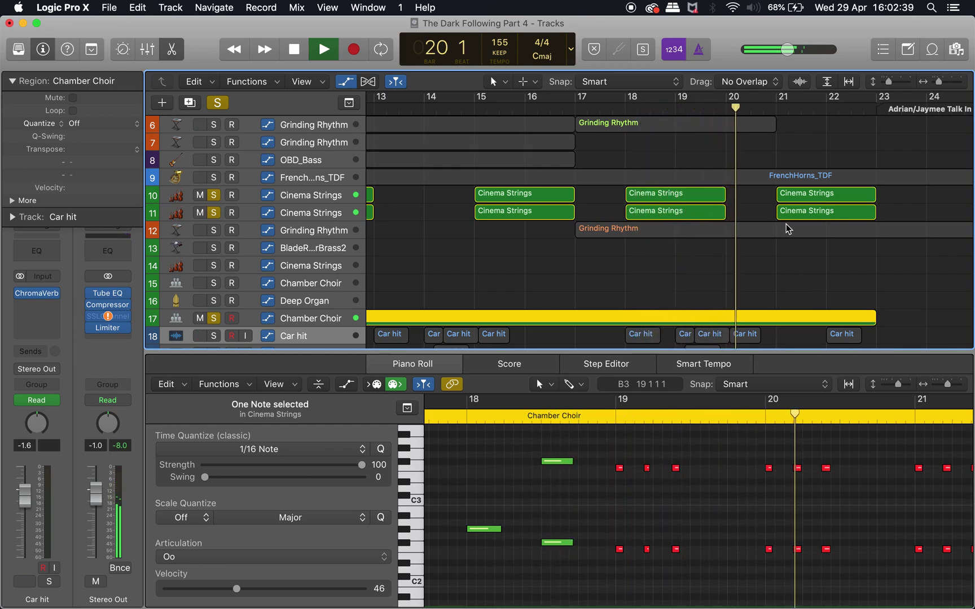
key(space)
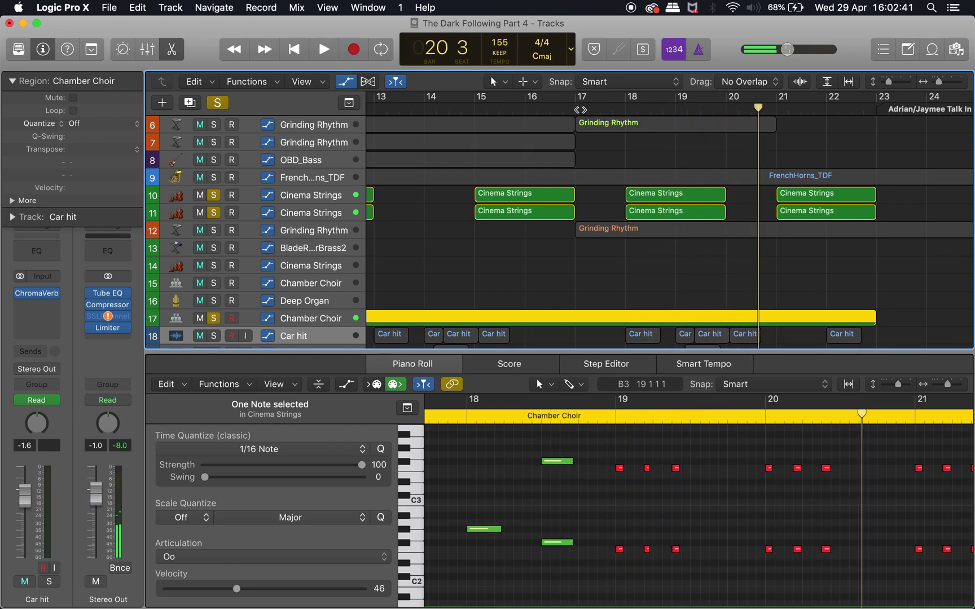
click(577, 109)
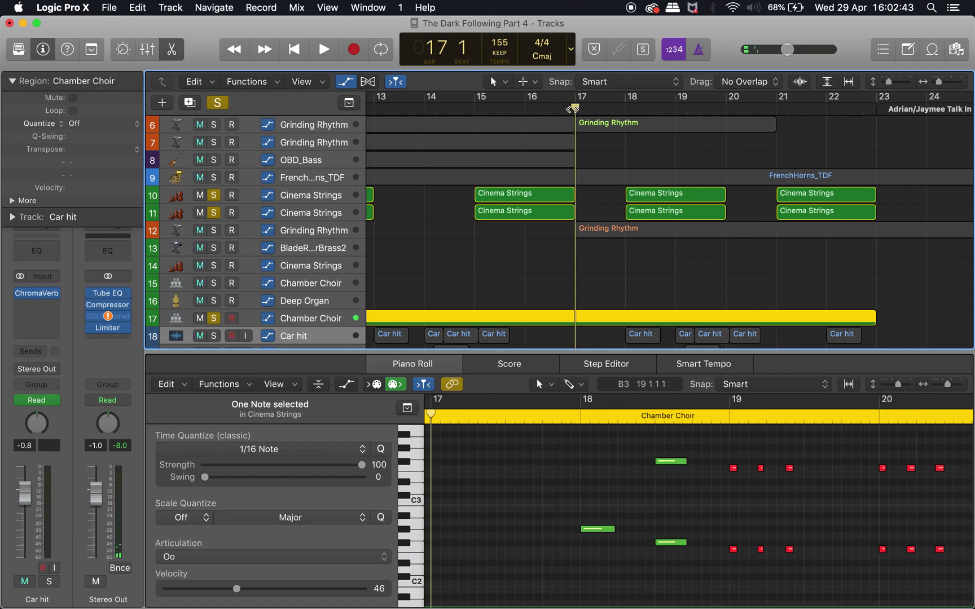
key(space)
key(space)
click(569, 109)
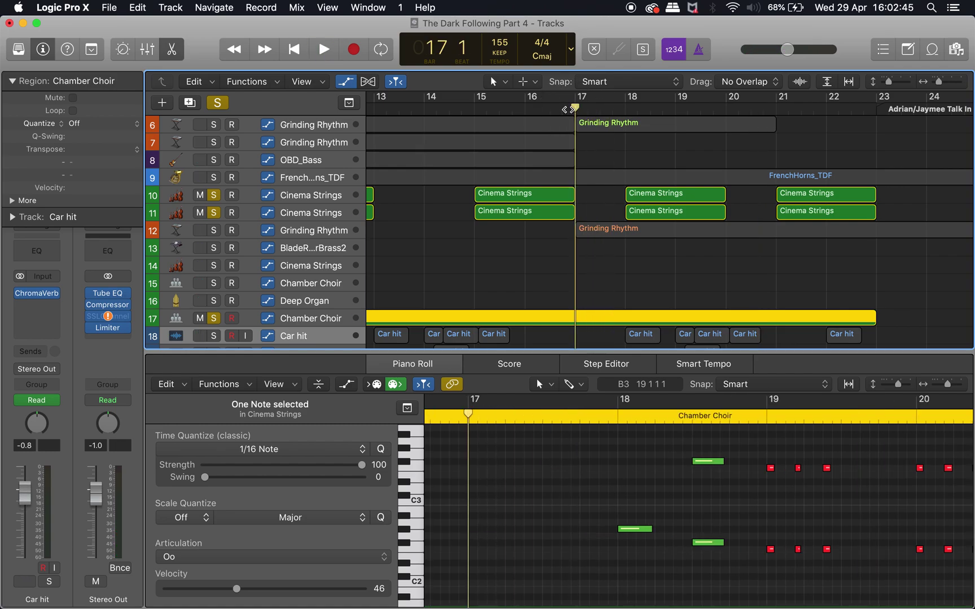
Examine the Chamber Choir notes at bar 18 and the other tracks' regions around bars 17 and 18.
scroll(604, 237, down, 4)
click(620, 421)
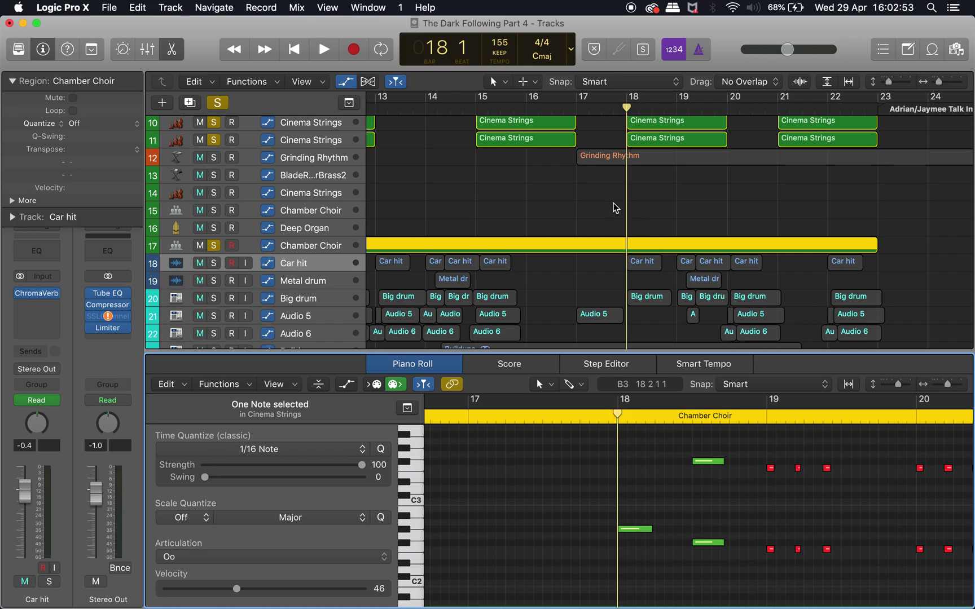
scroll(615, 207, up, 3)
scroll(615, 208, down, 5)
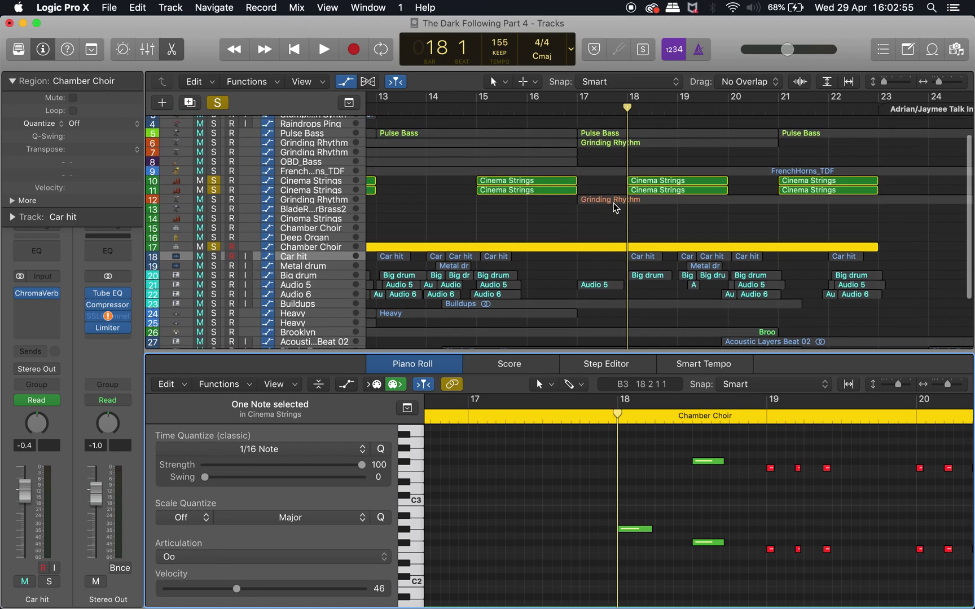
scroll(615, 208, up, 1)
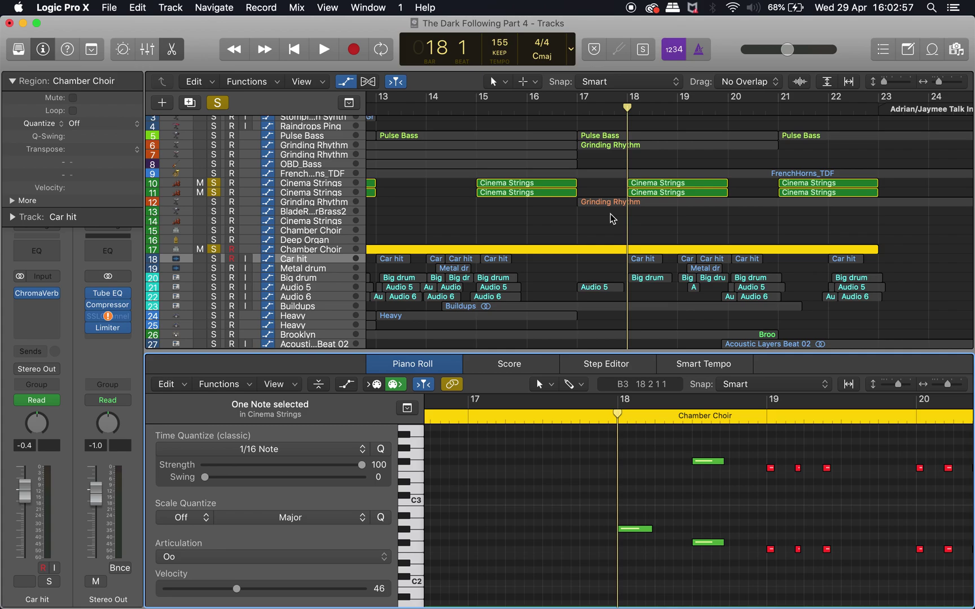
click(616, 107)
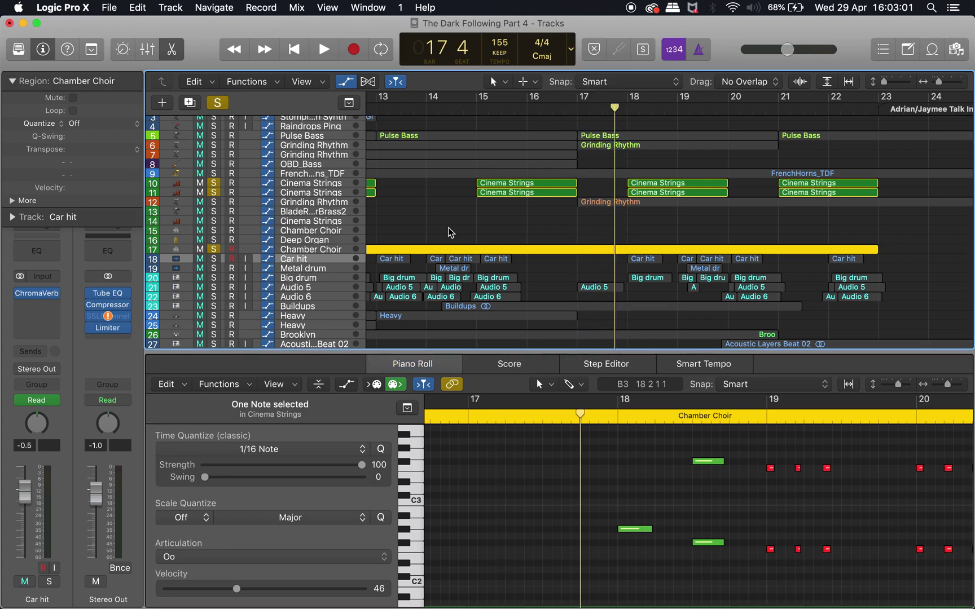
scroll(587, 254, down, 5)
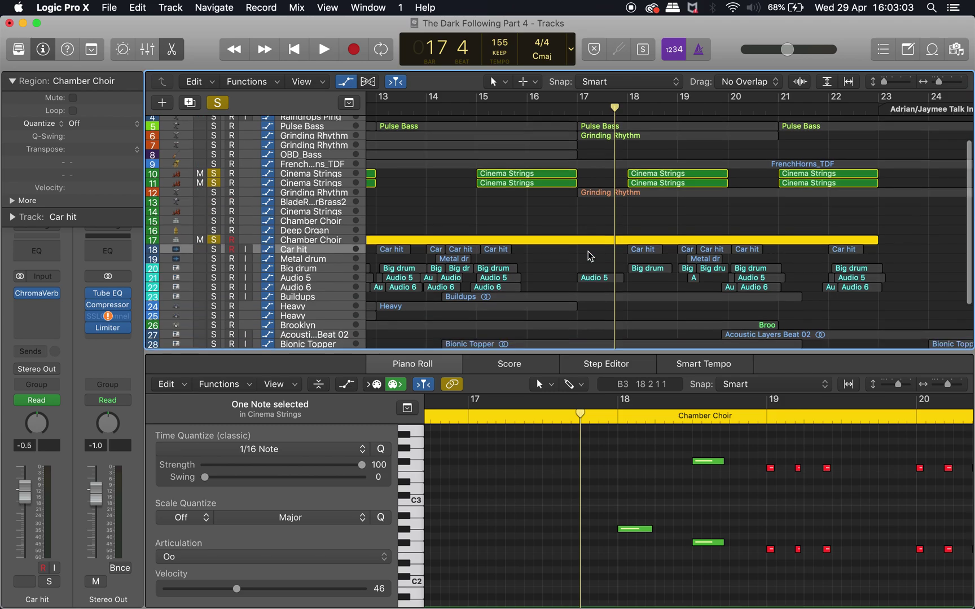
scroll(606, 266, up, 4)
scroll(606, 267, up, 3)
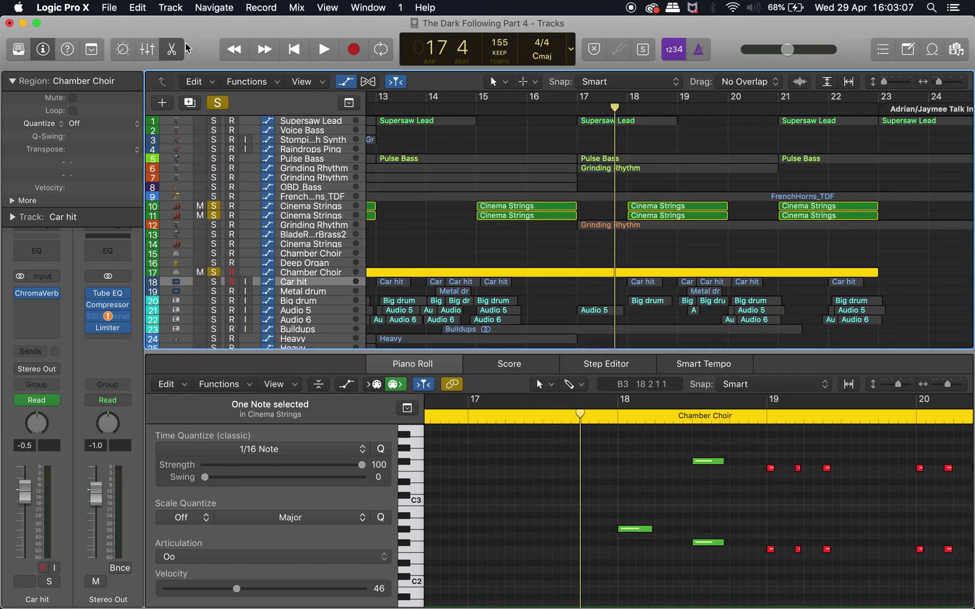
Turn off all solos and play the full arrangement from bar 17, repeating the passage from the middle of bar 18.
click(224, 104)
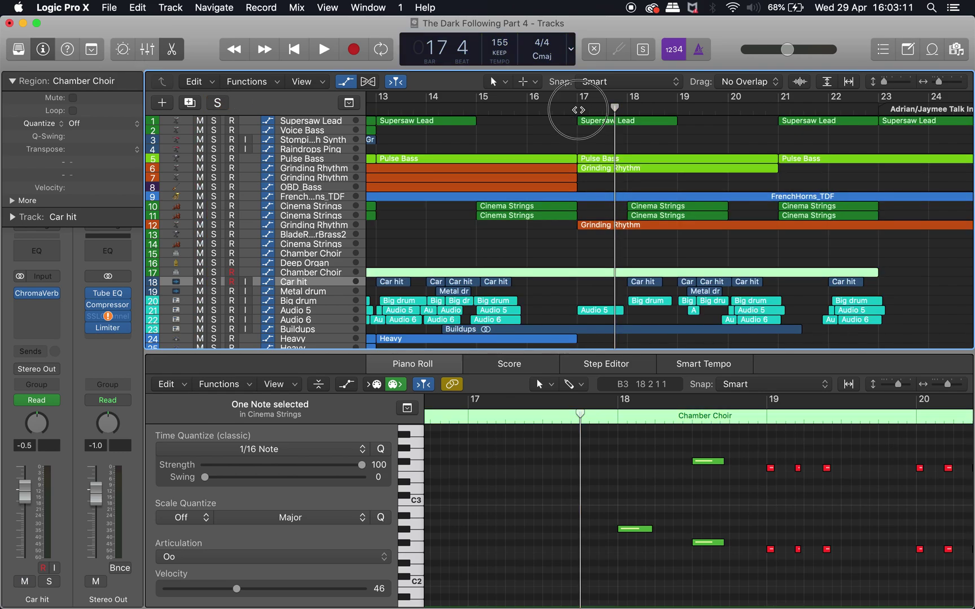
double_click(578, 109)
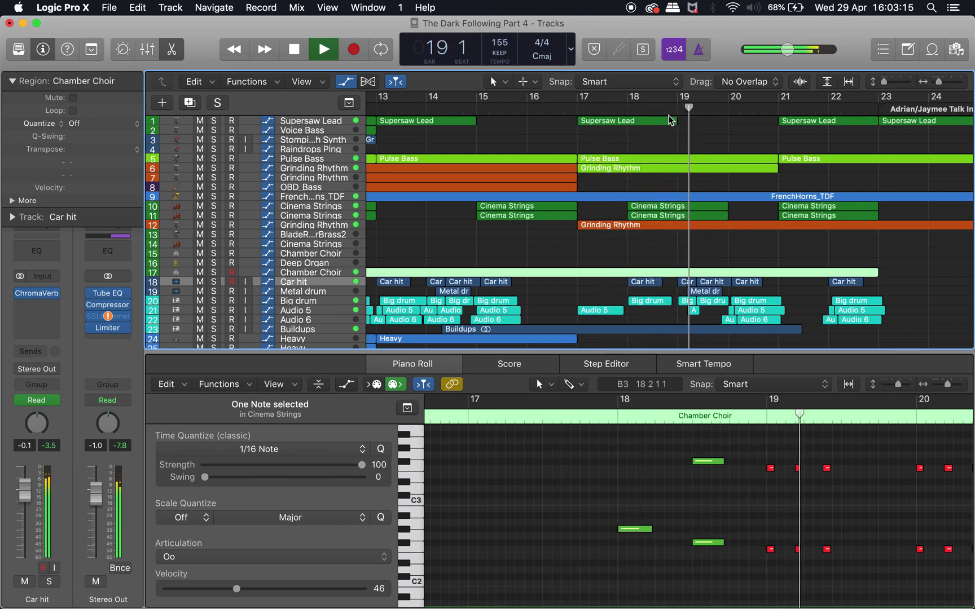
click(656, 108)
click(655, 108)
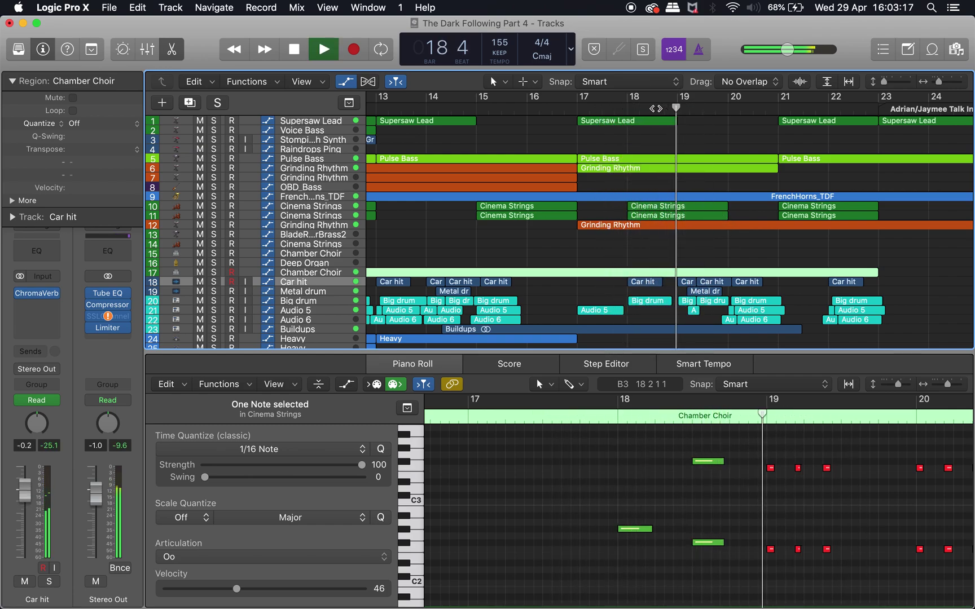
key(space)
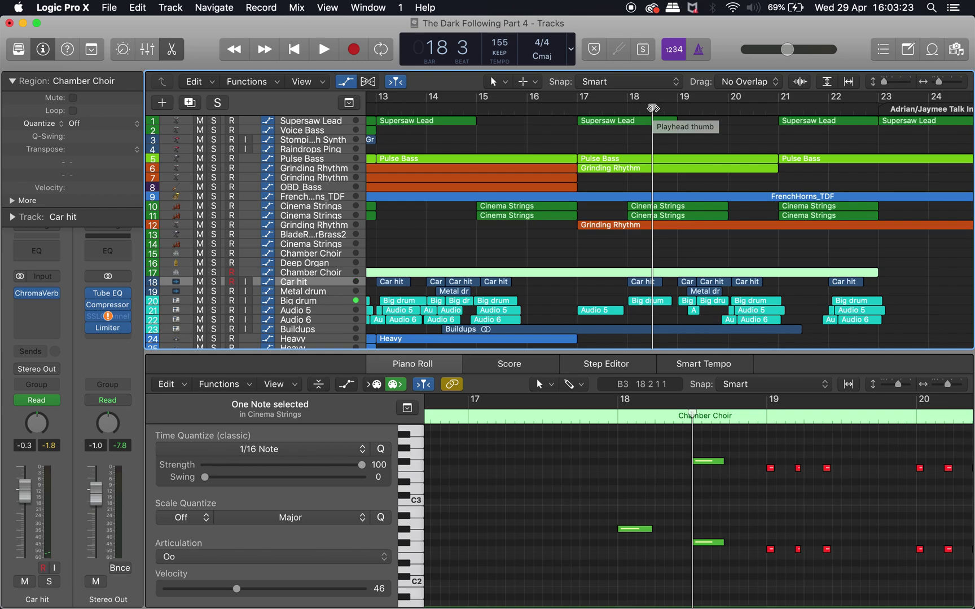
key(space)
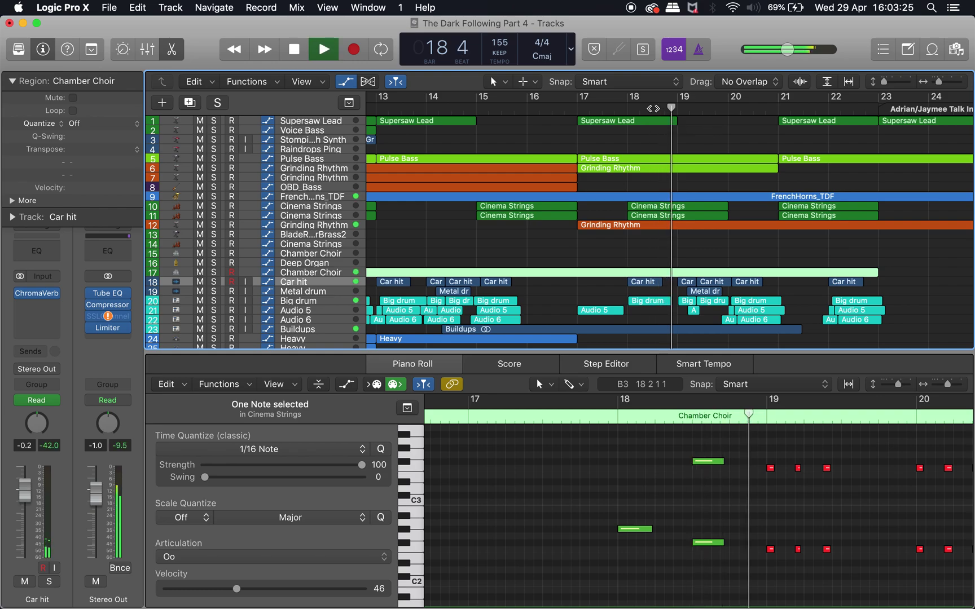
key(space)
Solo tracks 18 to 26, Car hit through Brooklyn, and play them from bar 17 beat 4.
scroll(722, 219, down, 5)
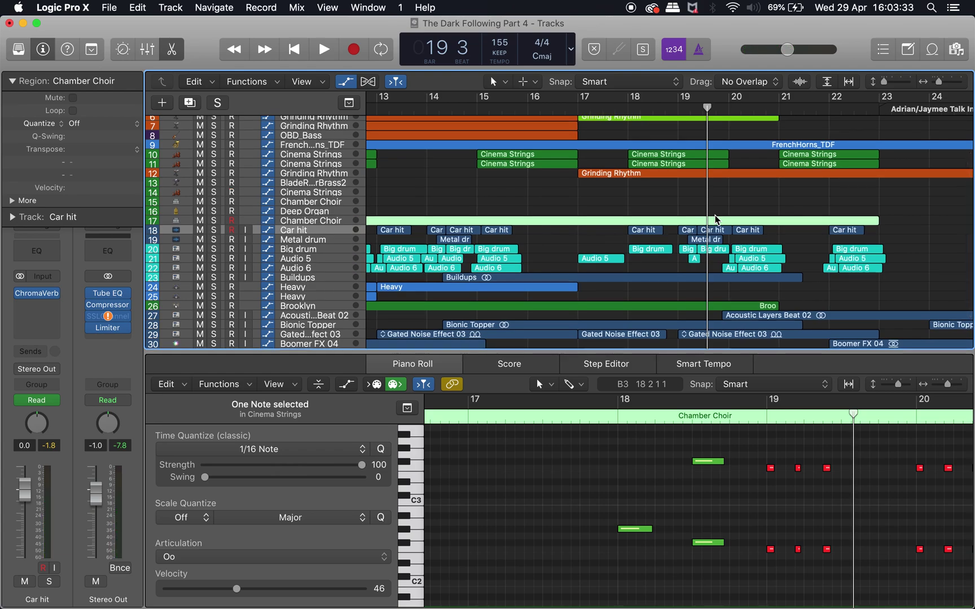
scroll(715, 219, left, 10)
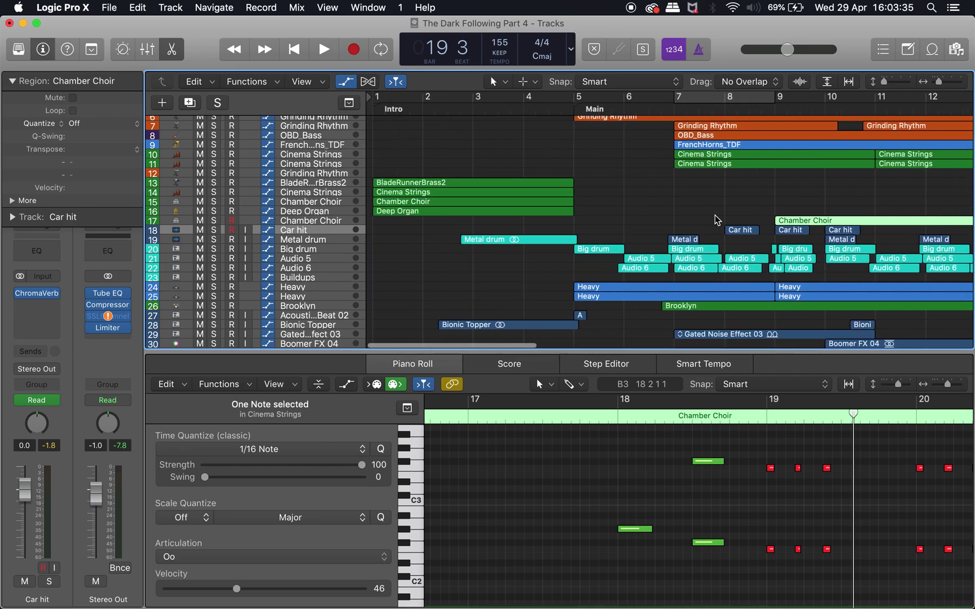
scroll(716, 216, right, 10)
scroll(718, 218, down, 3)
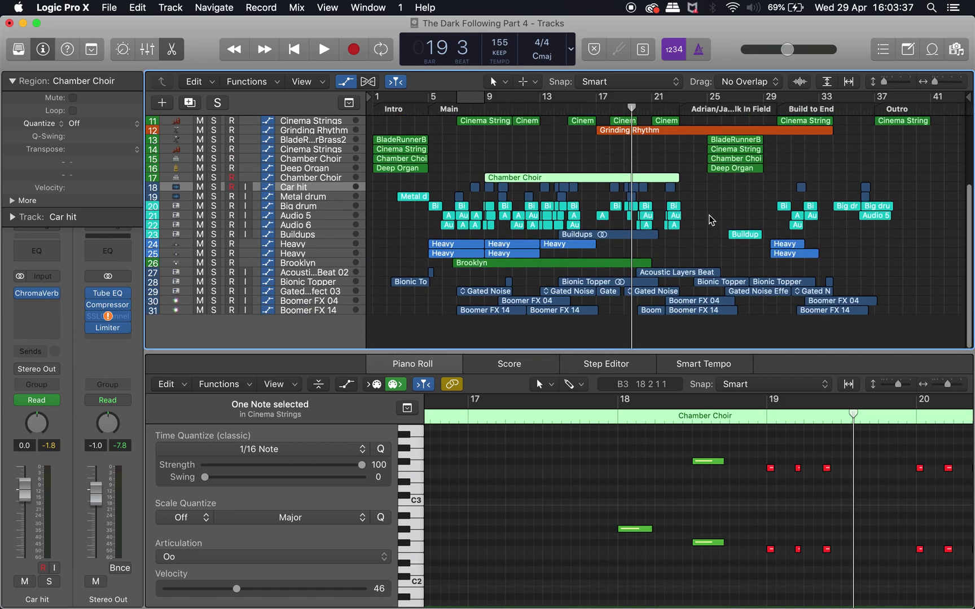
scroll(666, 227, up, 5)
drag(213, 188, 215, 266)
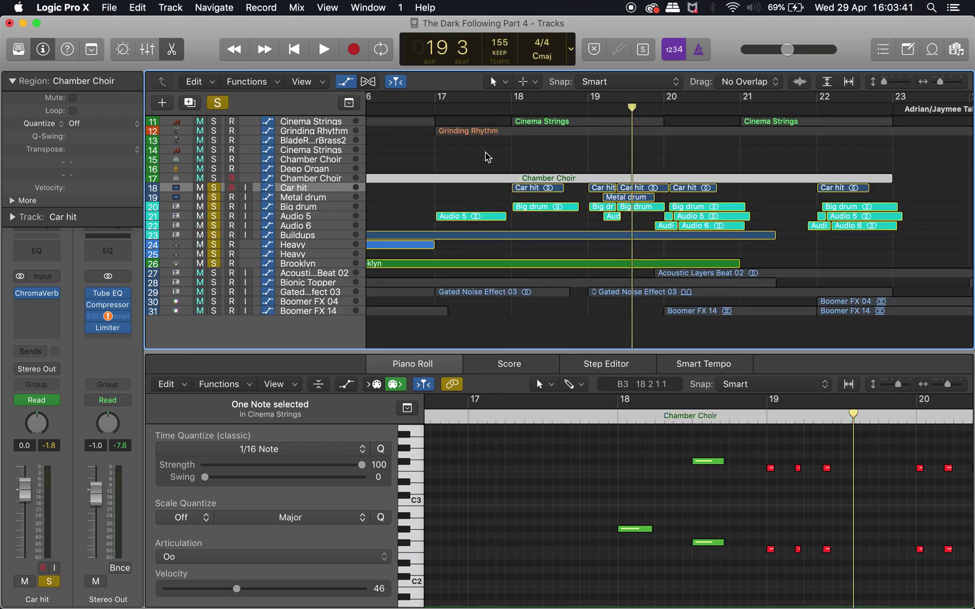
click(500, 114)
key(space)
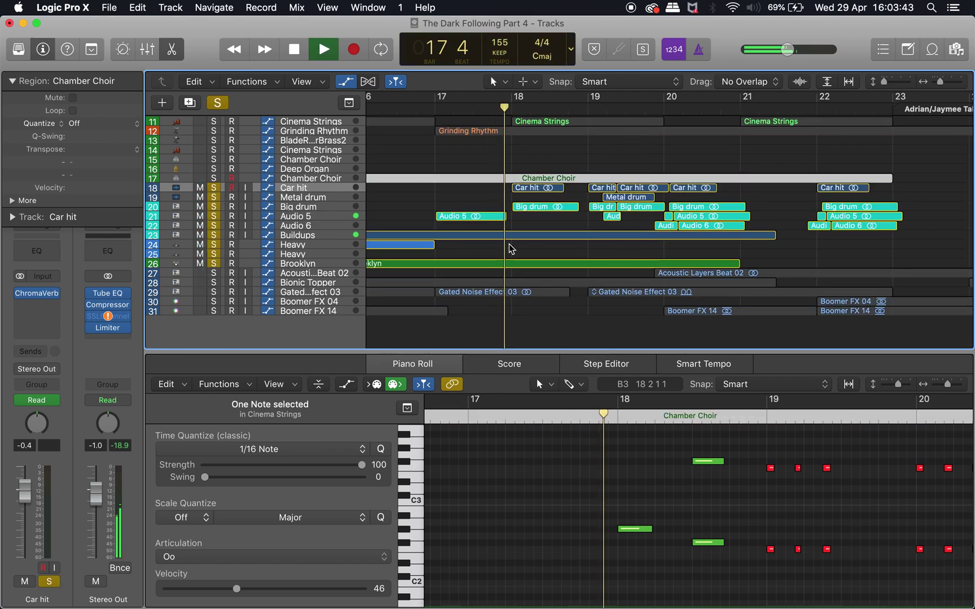
Place the playhead at bar 7 and add tracks 27 to 31 to the solo.
scroll(468, 275, left, 10)
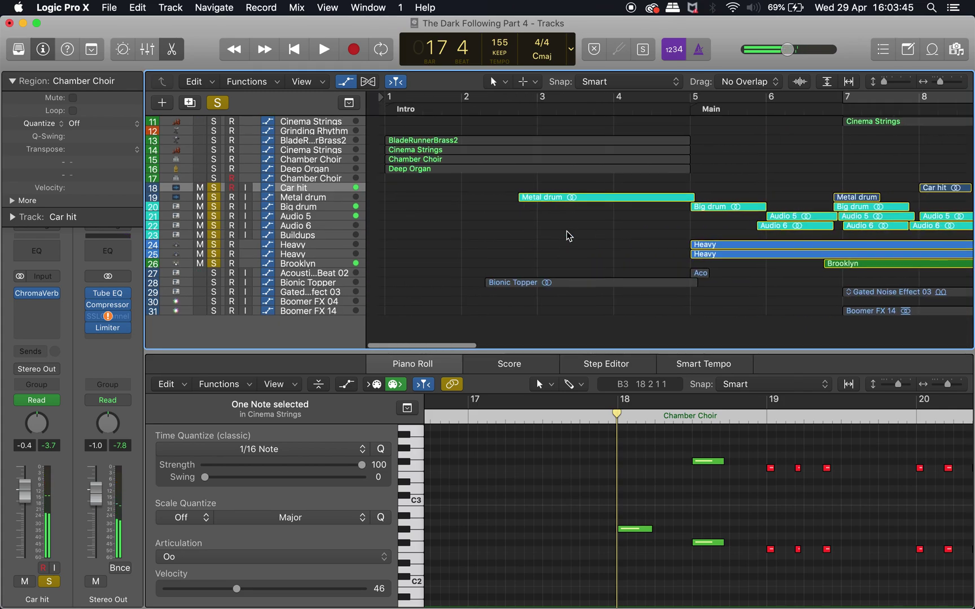
scroll(483, 276, left, 2)
click(402, 107)
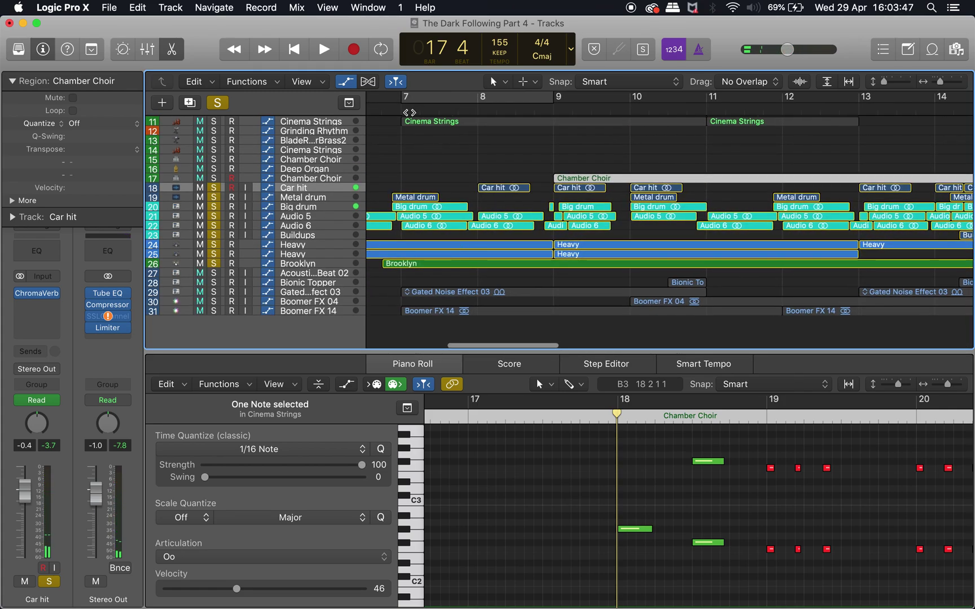
drag(216, 277, 218, 314)
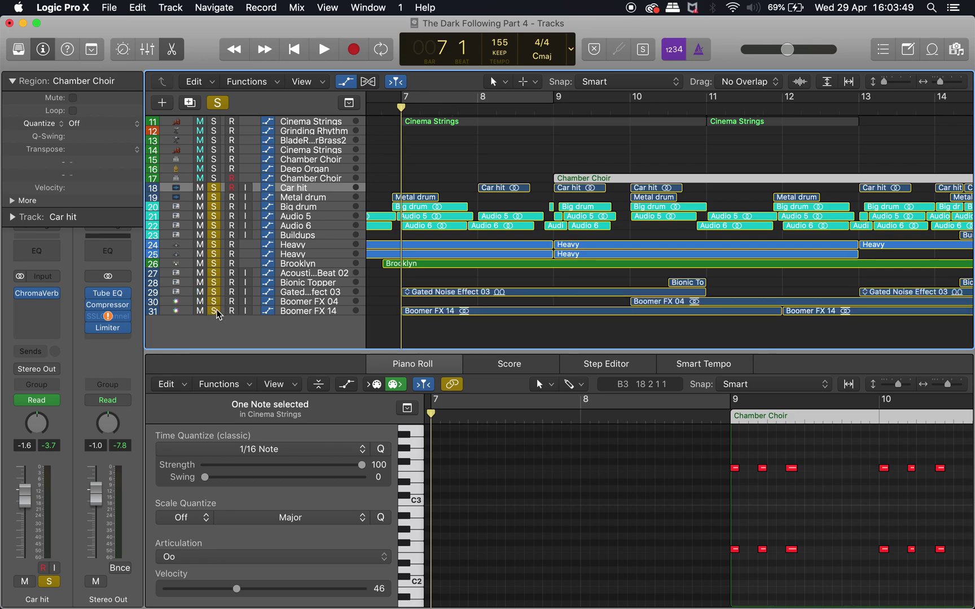
Show and hide the Loop Browser, and remove tracks 18 to 28 from the solo.
click(928, 49)
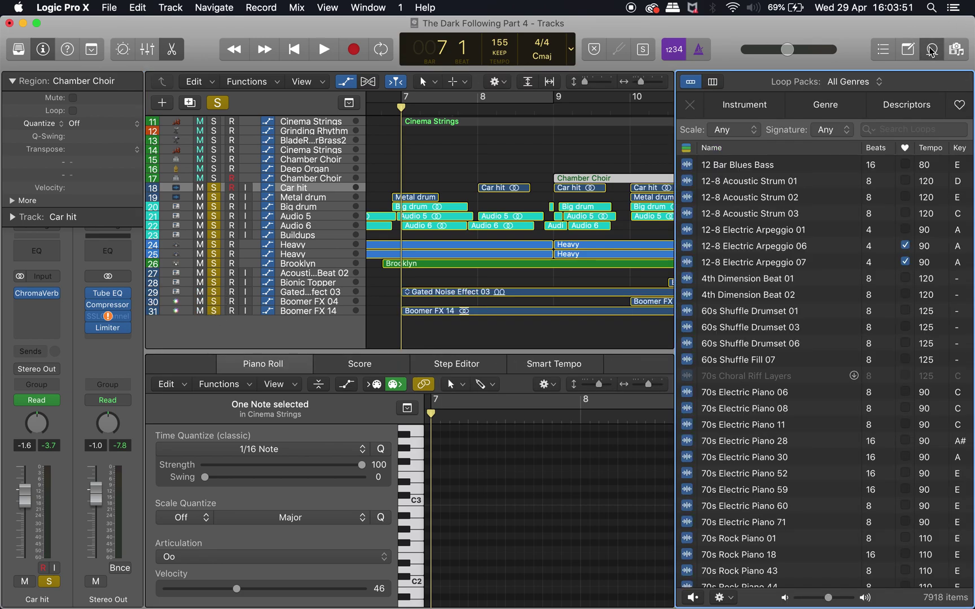
click(931, 49)
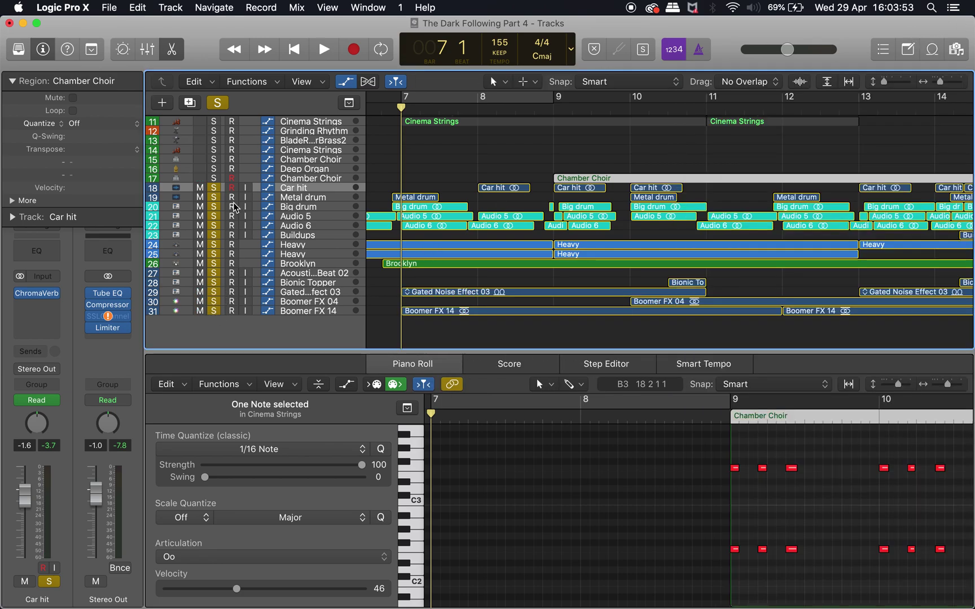
drag(215, 191, 216, 273)
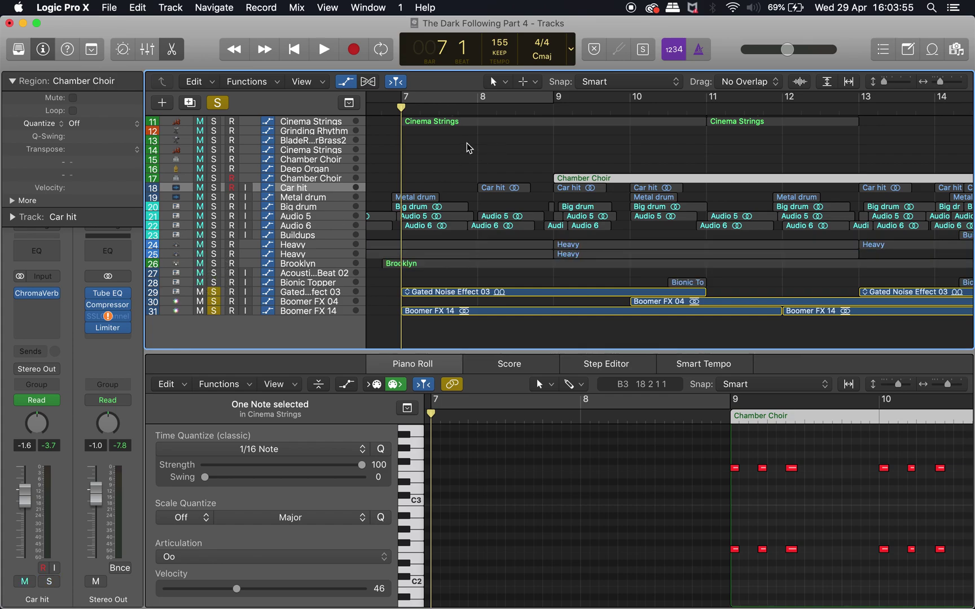
Audition the soloed Gated Noise Effect 03 and Boomer FX tracks twice from bar 7.
key(space)
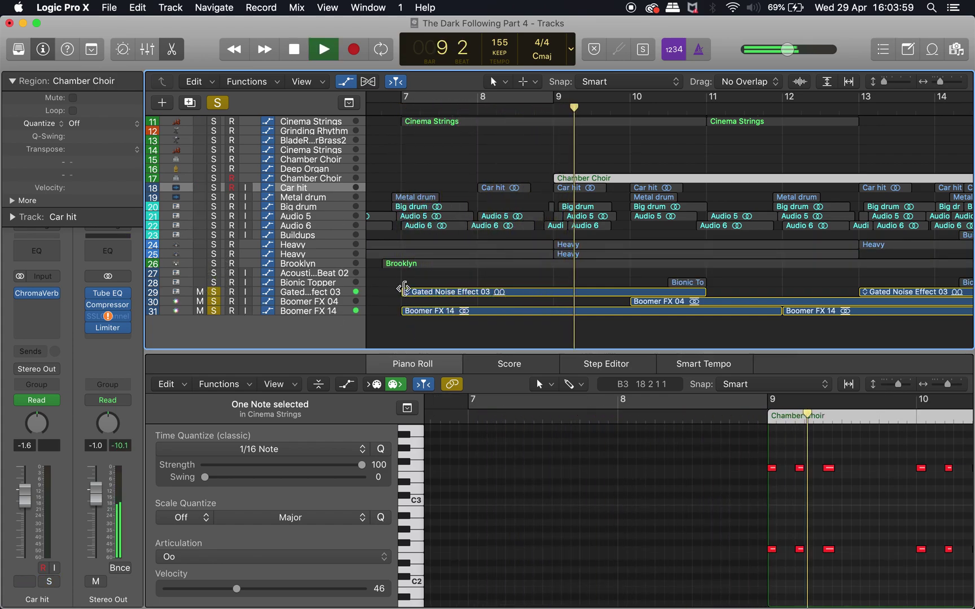
key(space)
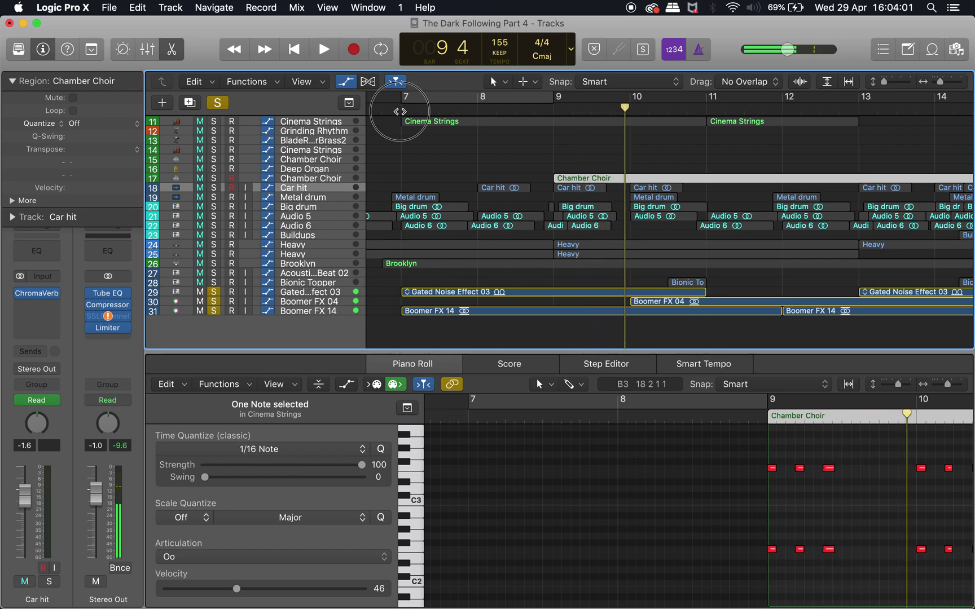
click(400, 111)
key(space)
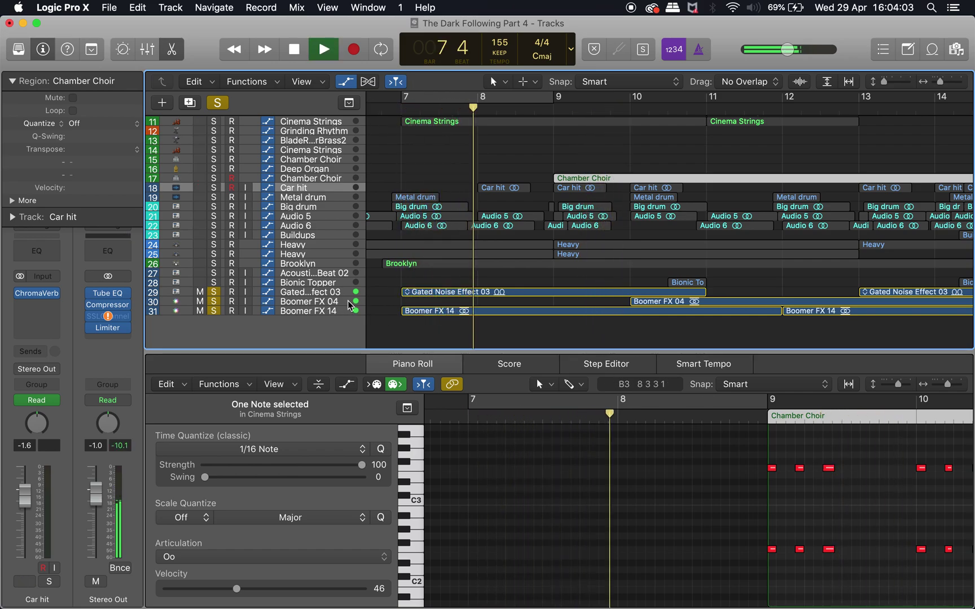
key(space)
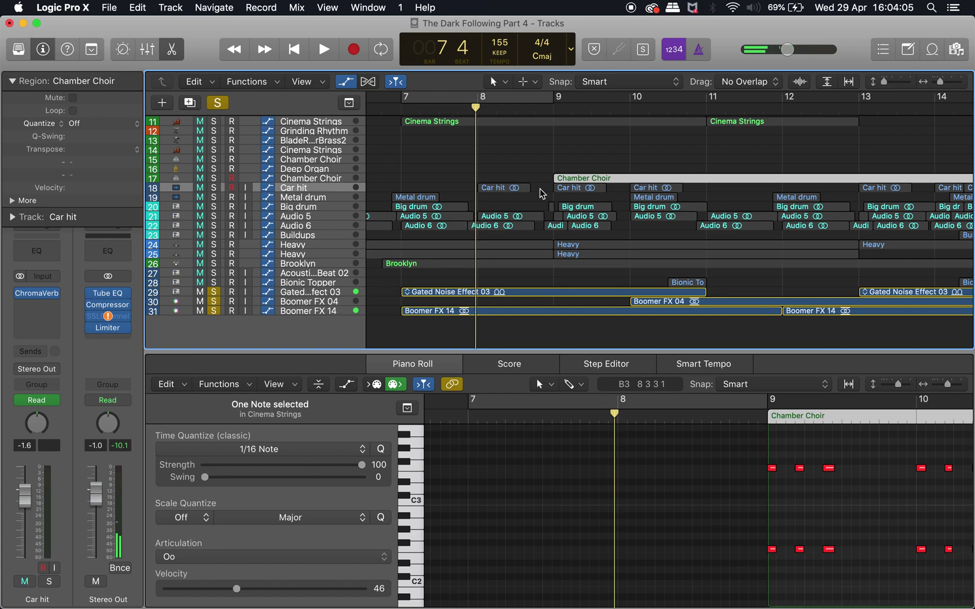
Resume playback of the soloed effect tracks from bar 7 beat 4 and select the Gated Noise Effect 03 track.
scroll(541, 195, down, 3)
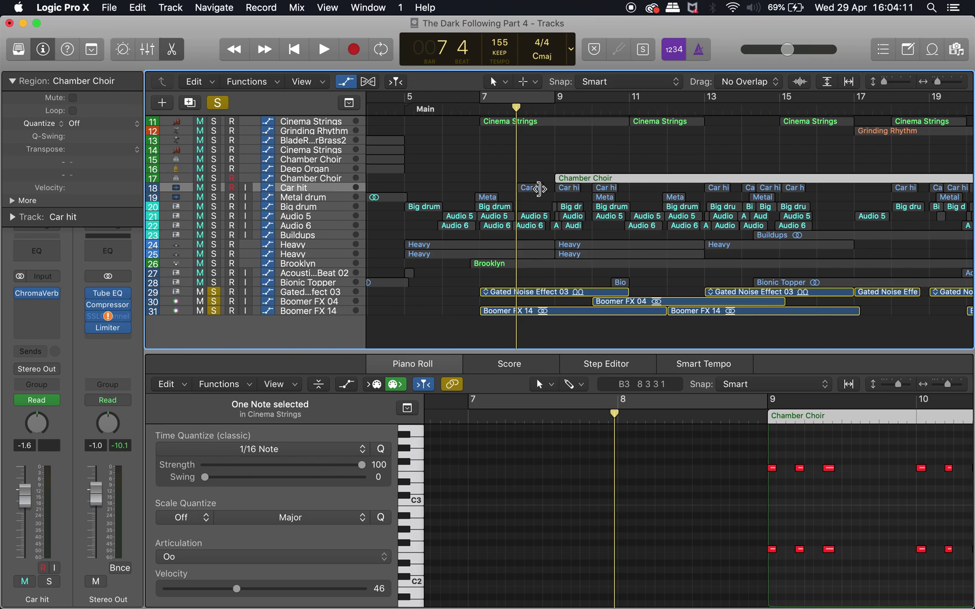
key(space)
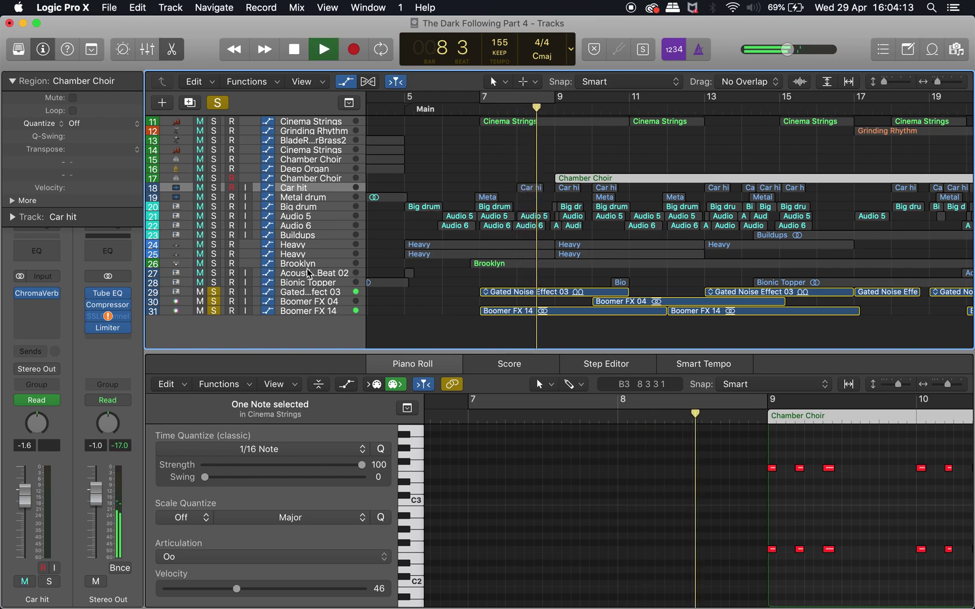
click(309, 292)
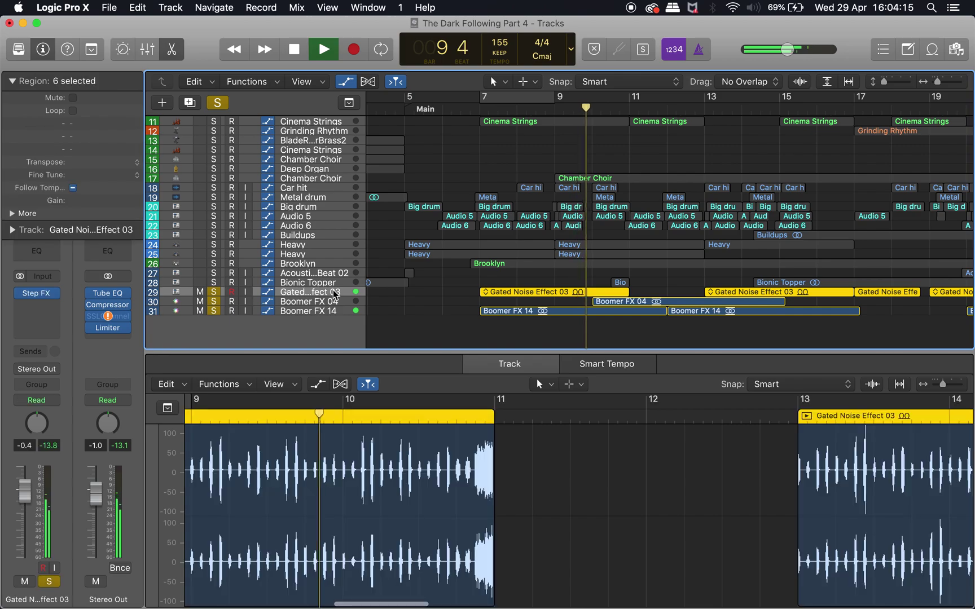
Show the Mixer and bypass the Step FX plug-in on the Gated Noise Effect 03 channel during playback.
key(x)
scroll(739, 458, right, 5)
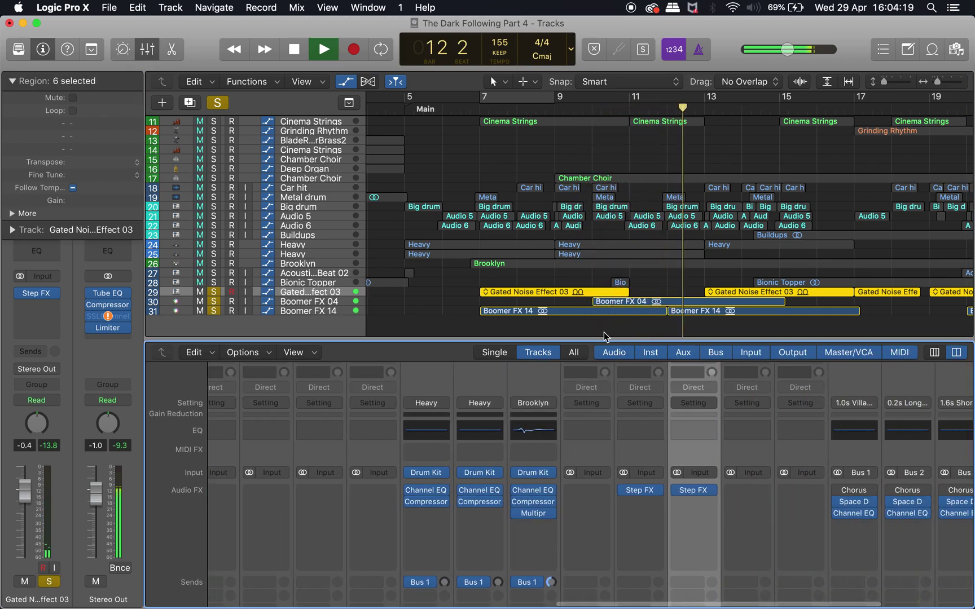
click(678, 491)
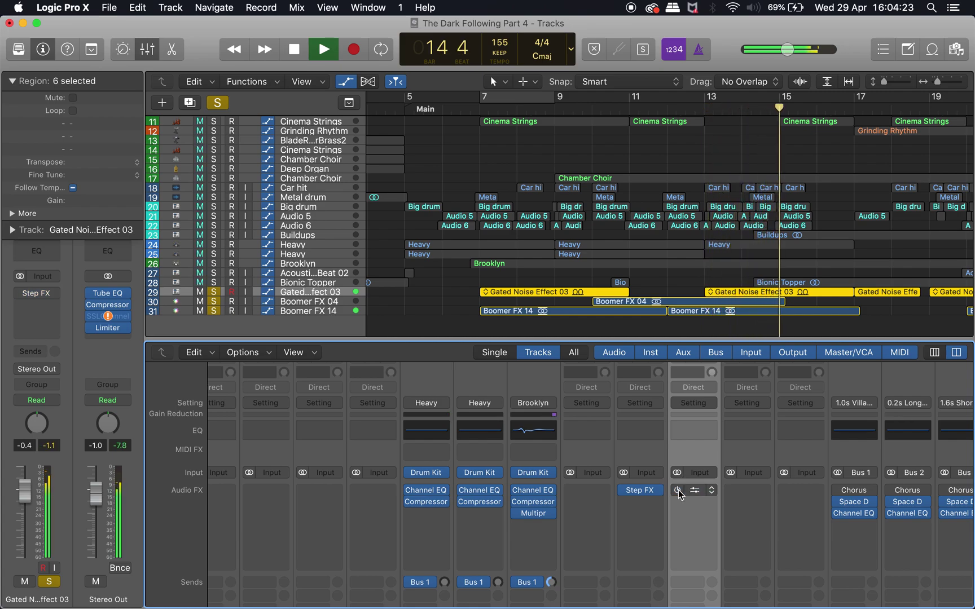
Turn the Step FX plug-in on the Gated Noise Effect 03 channel back on during playback and stop at bar 19.
click(678, 490)
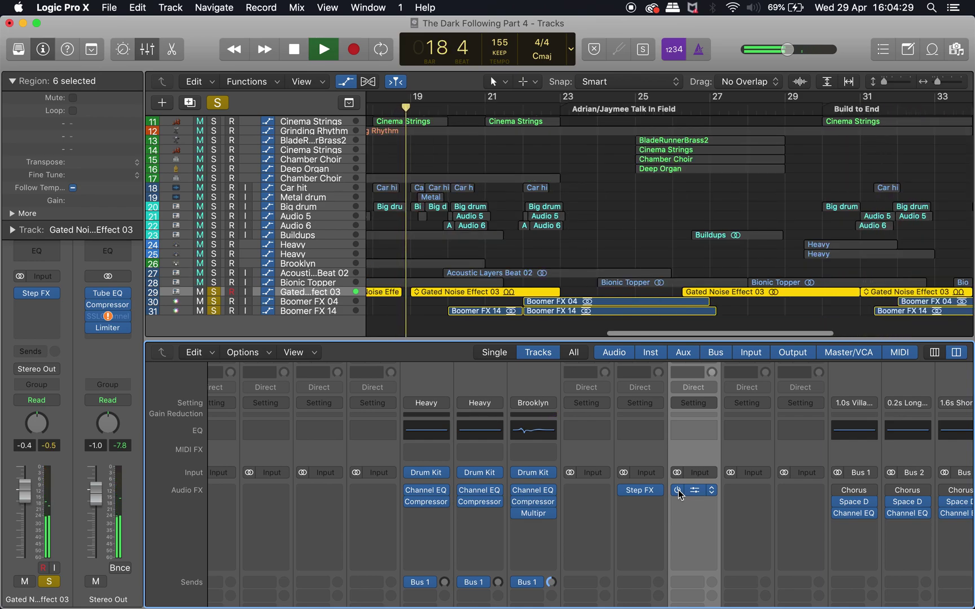
key(space)
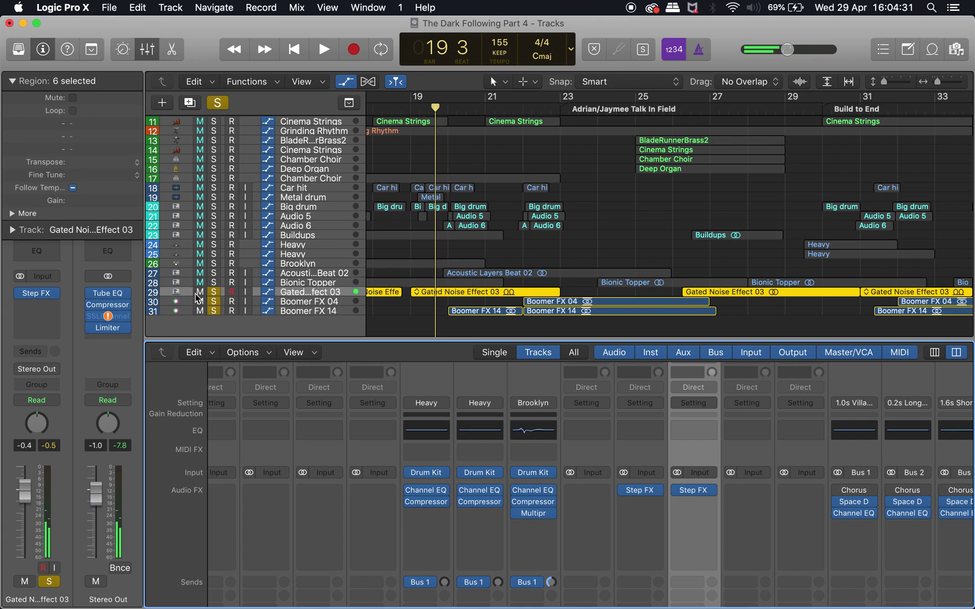
Clear the current solos and solo tracks 18 to 31, from Car hit through Boomer FX 14.
click(217, 299)
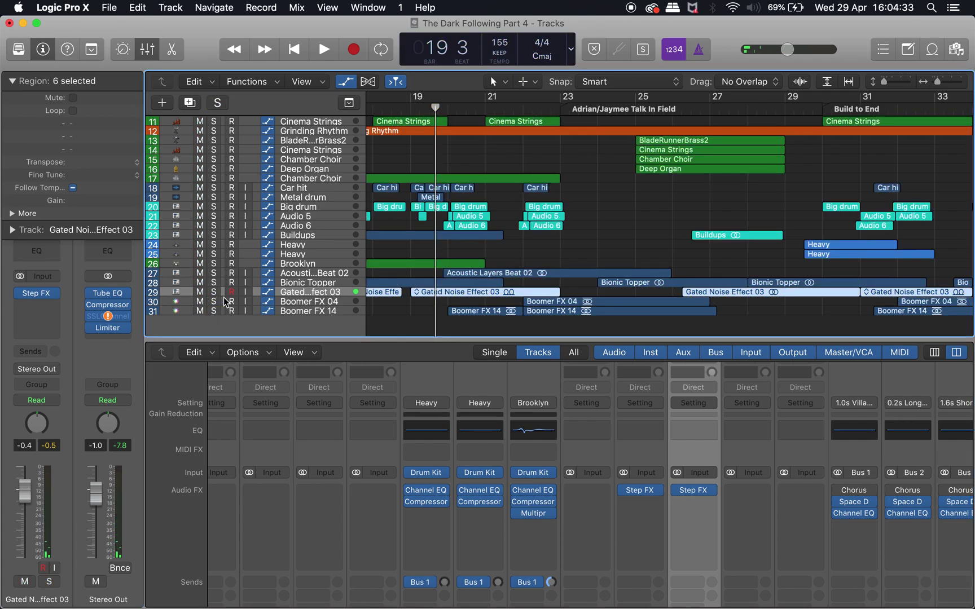
drag(215, 188, 214, 302)
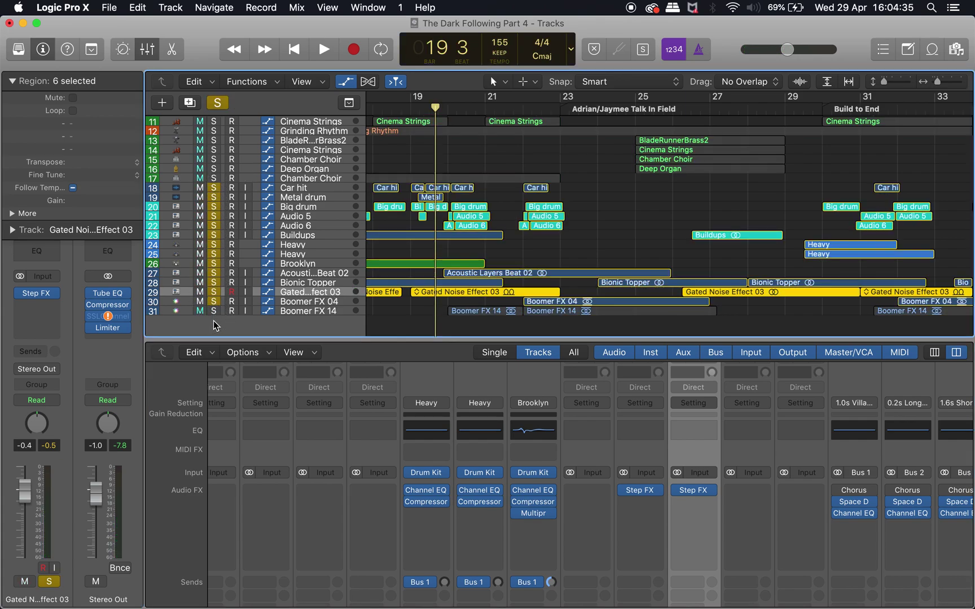
scroll(562, 248, down, 5)
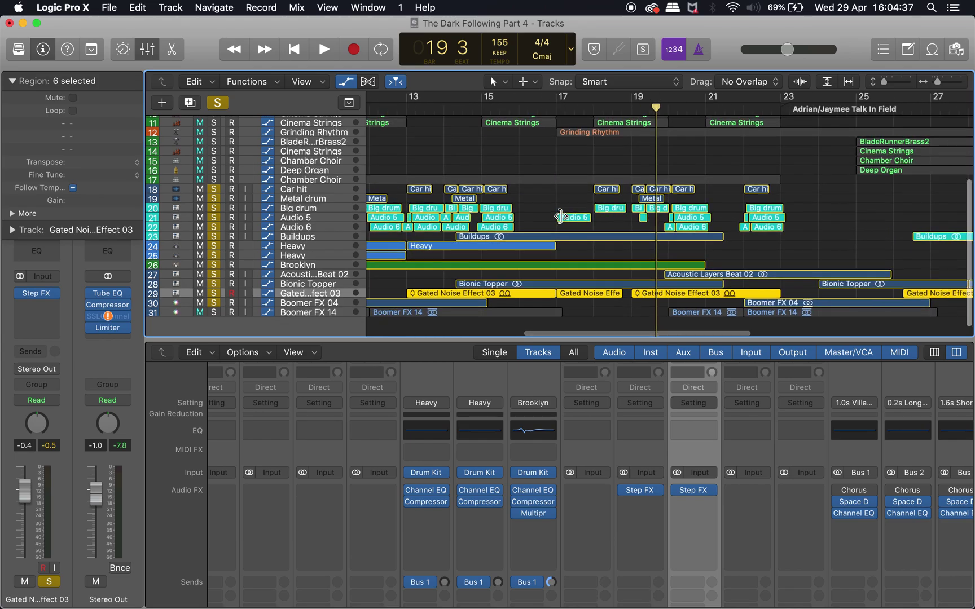
scroll(562, 220, left, 5)
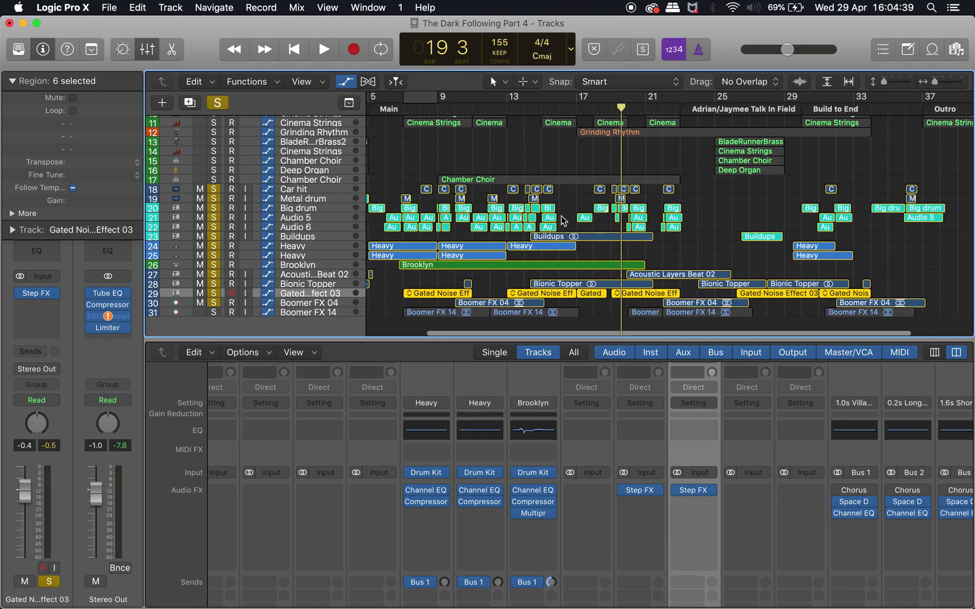
click(214, 312)
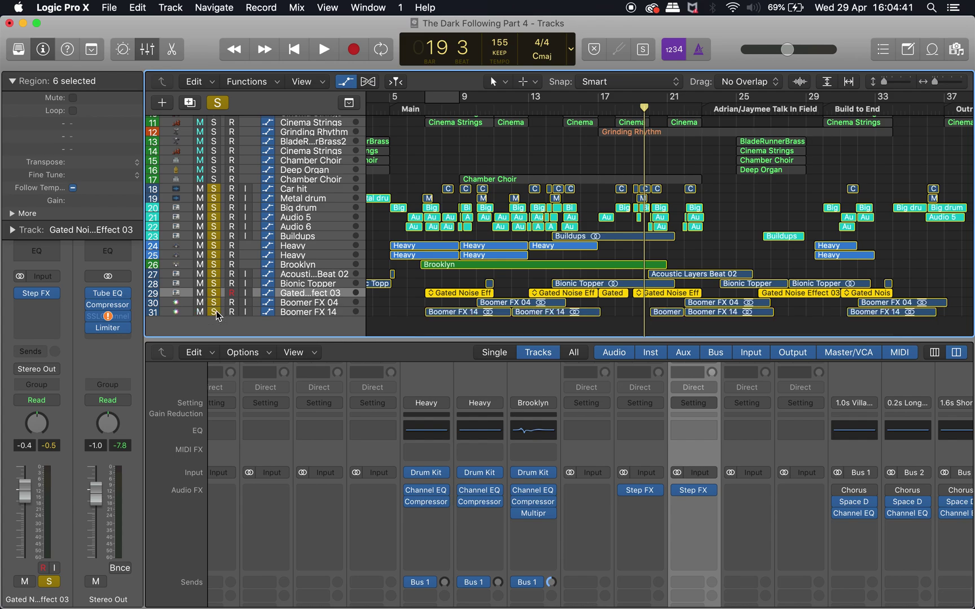
scroll(473, 138, right, 1)
Select the Car hit track and audition the soloed percussion and effect tracks from bar 7 to bar 21.
click(413, 109)
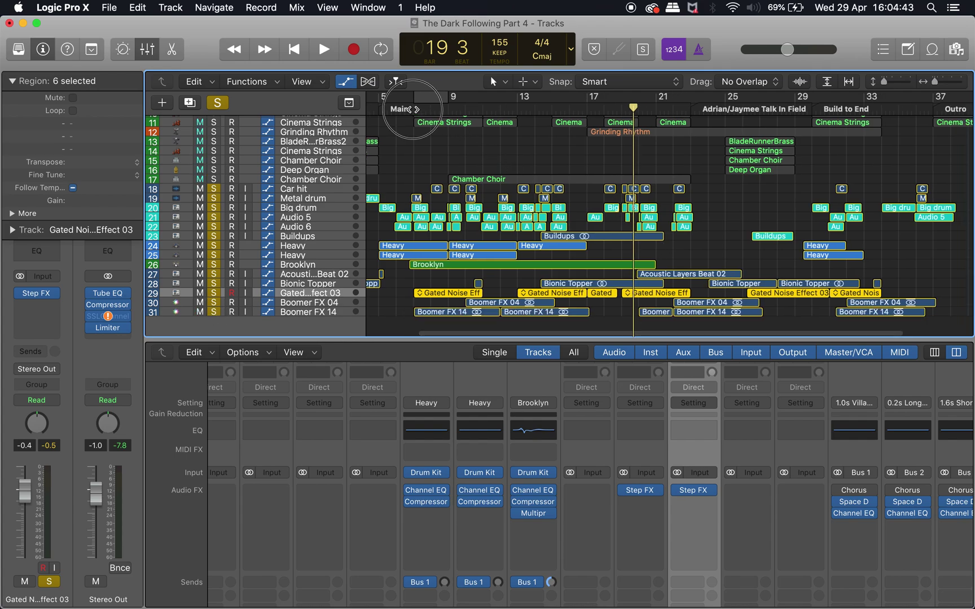
click(323, 192)
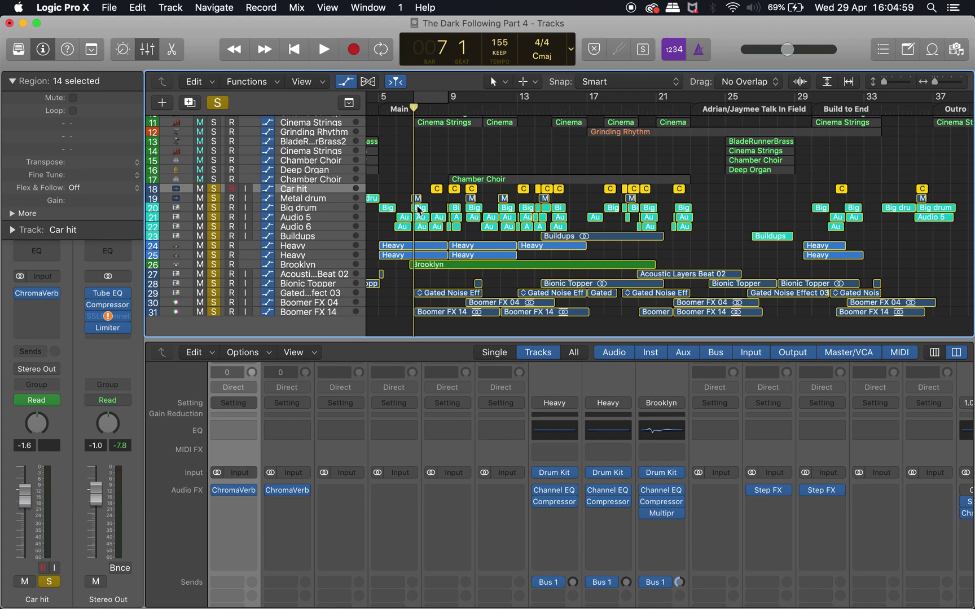
key(space)
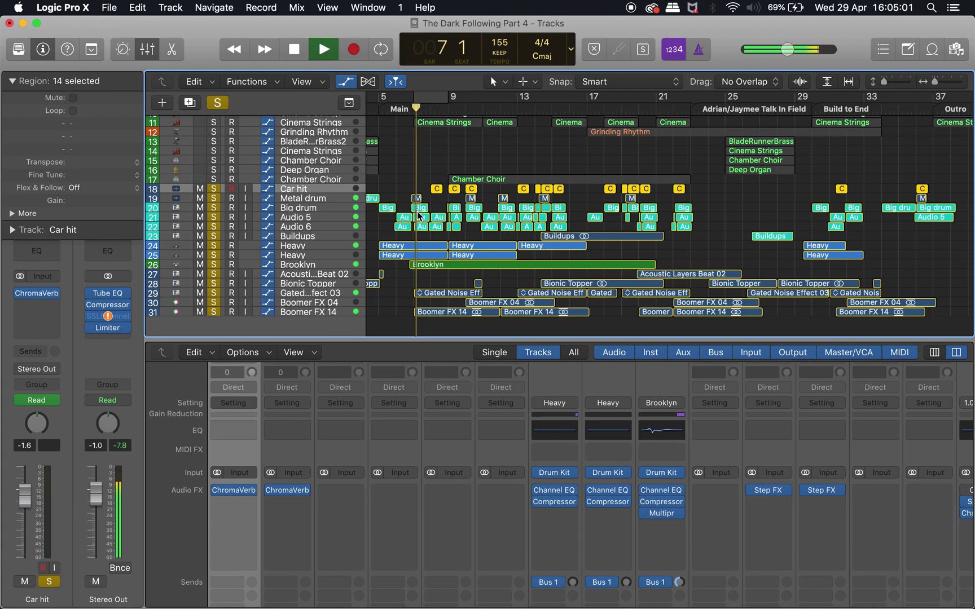
scroll(456, 237, up, 3)
scroll(456, 237, up, 1)
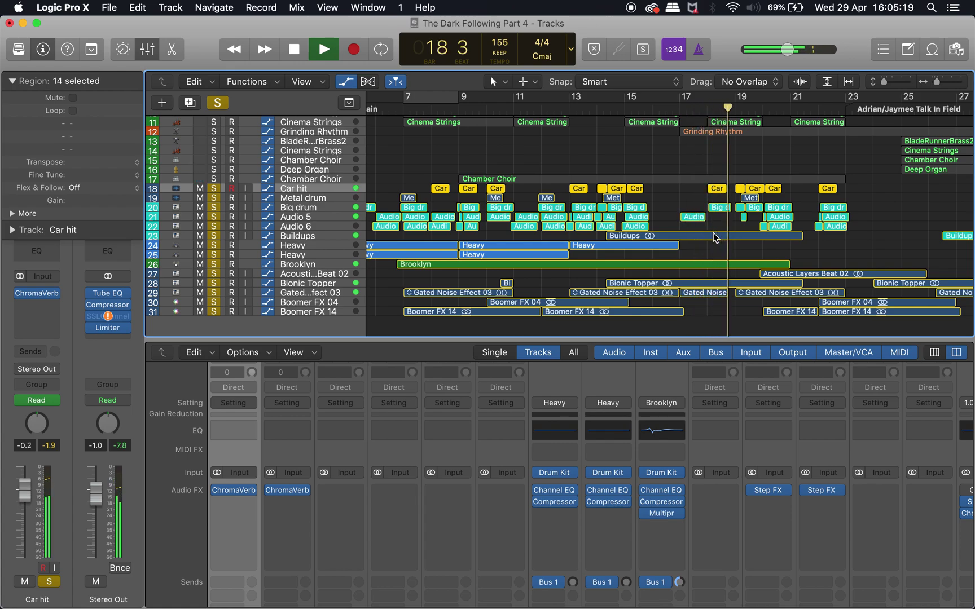
scroll(677, 231, right, 5)
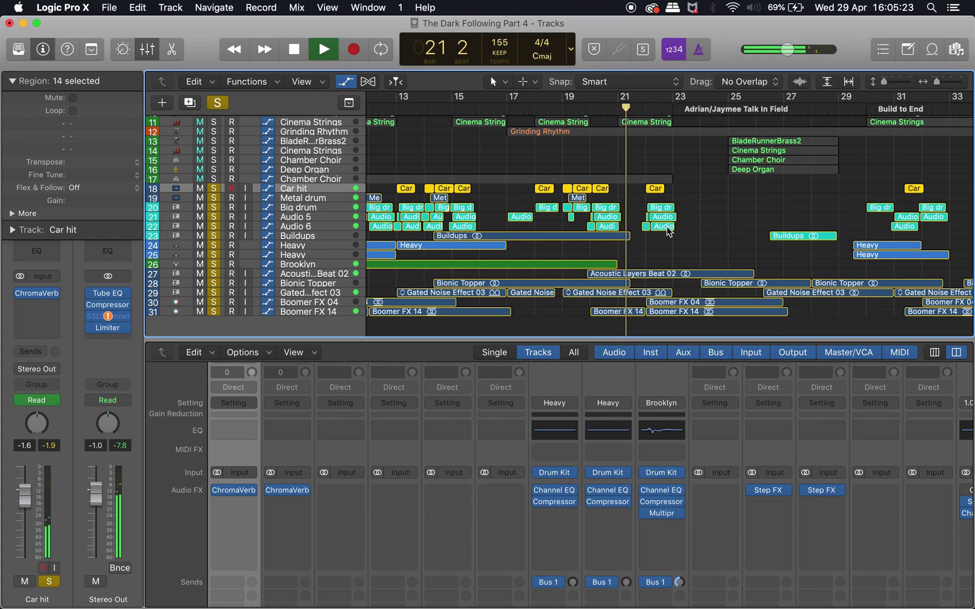
key(space)
Hide the Mixer to view all 31 tracks together, and show it again.
scroll(649, 278, up, 5)
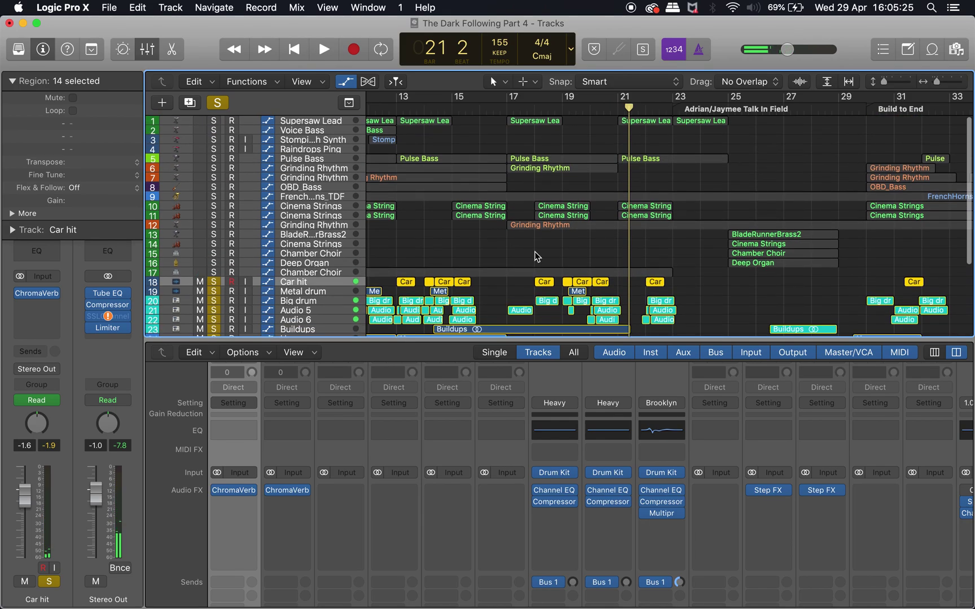
scroll(610, 237, down, 2)
scroll(644, 196, up, 2)
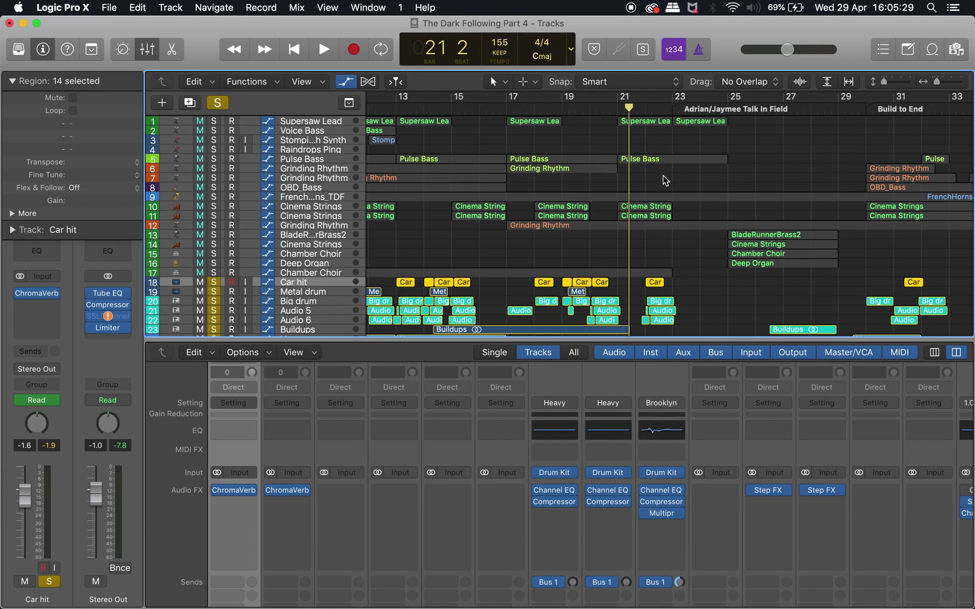
key(x)
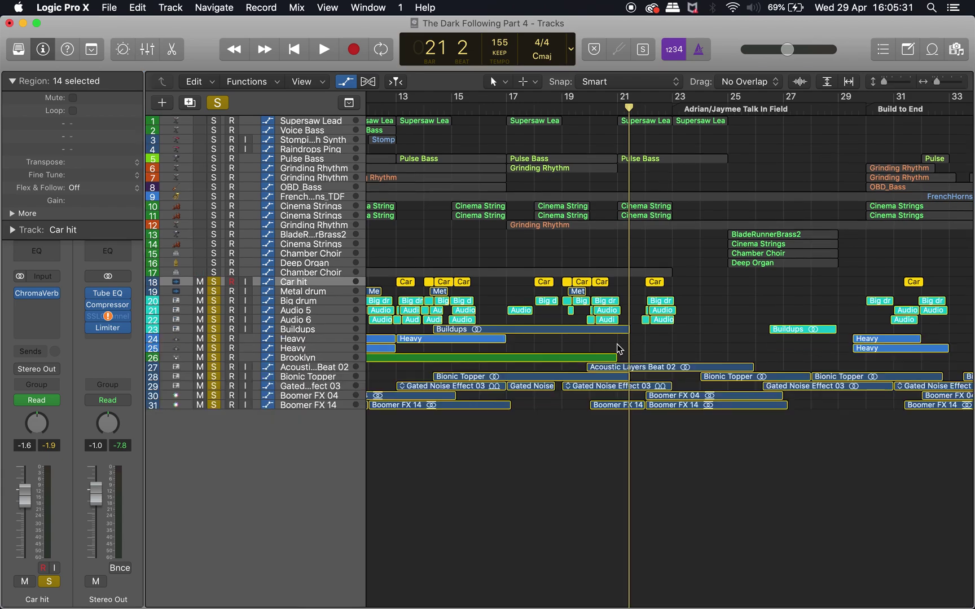
key(x)
Open the Tube EQ on the Stereo Out channel, examine its low and high boost settings, and close it.
scroll(704, 363, down, 3)
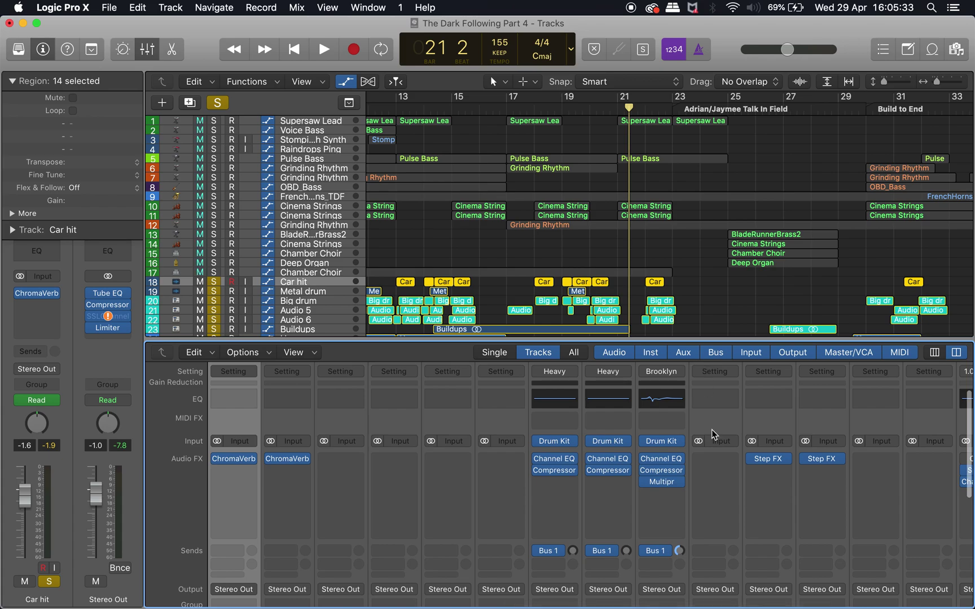
scroll(408, 451, right, 8)
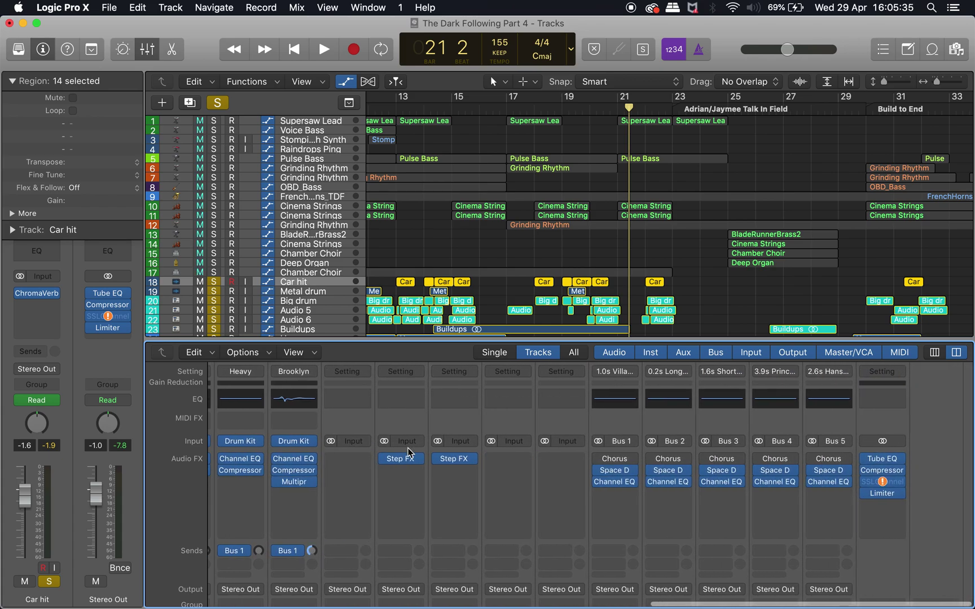
click(891, 459)
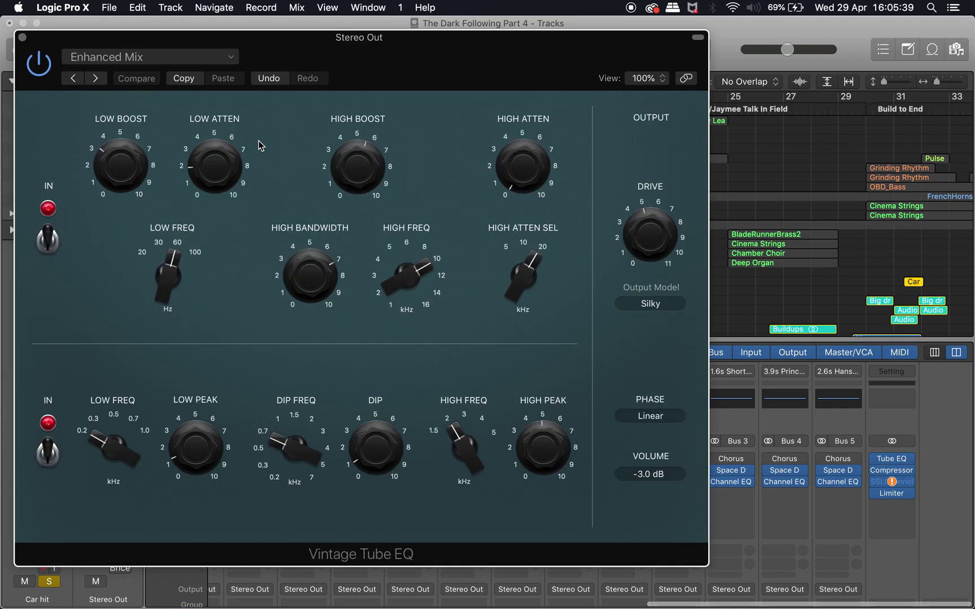
mouse_move(143, 170)
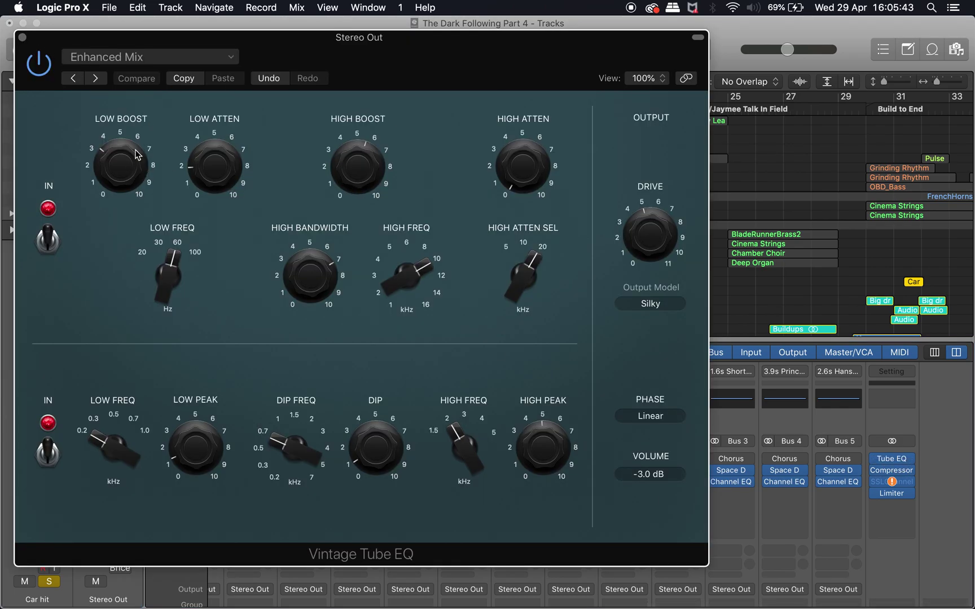
click(22, 37)
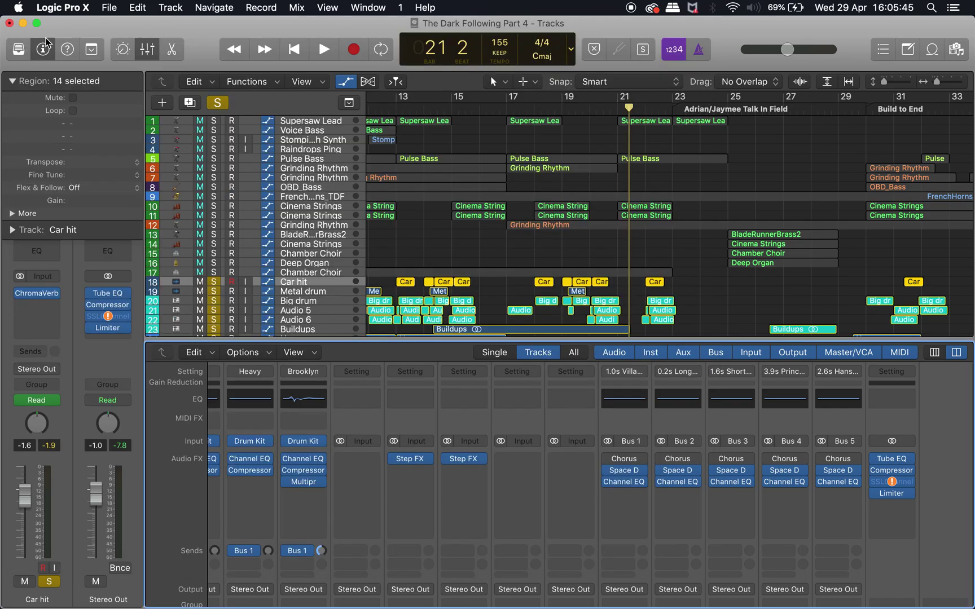
Examine the Compressor and Limiter settings on the Stereo Out channel, closing each plug-in window.
click(890, 470)
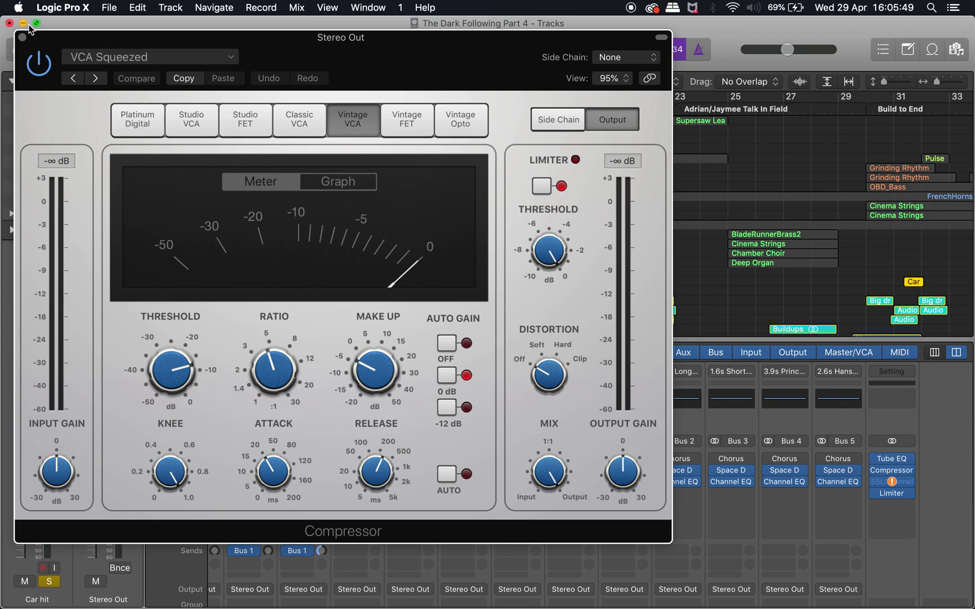
click(22, 37)
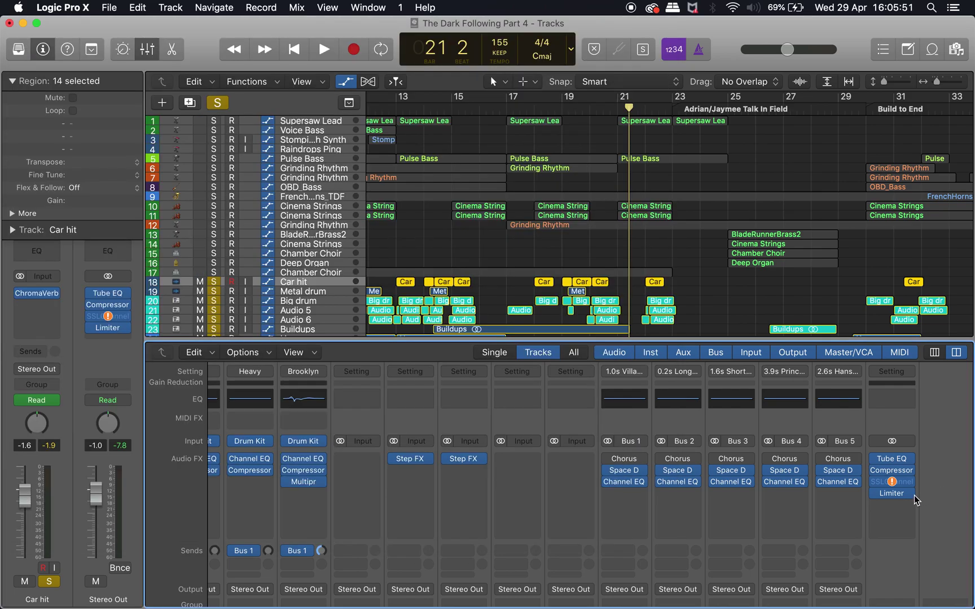
click(891, 494)
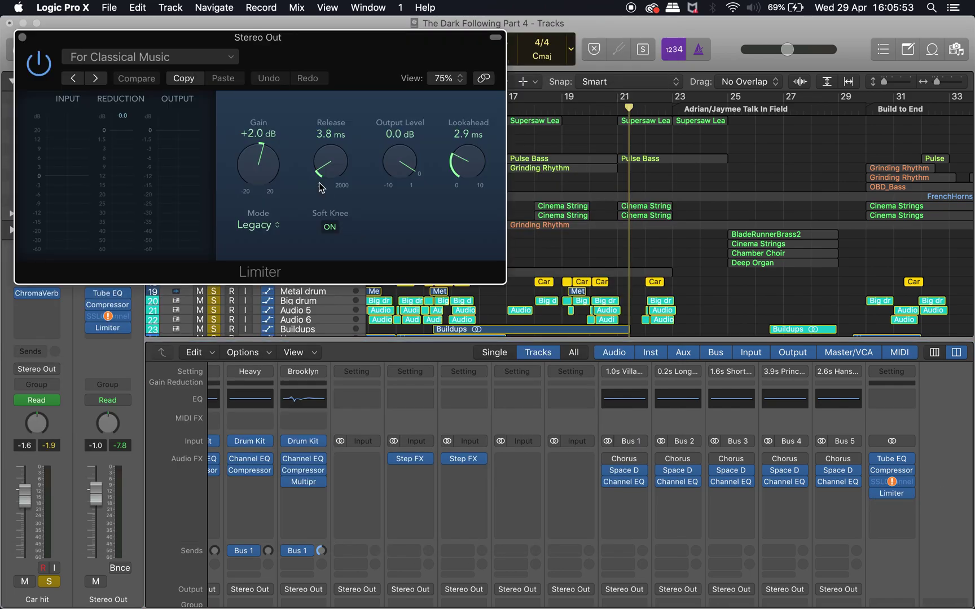
click(23, 37)
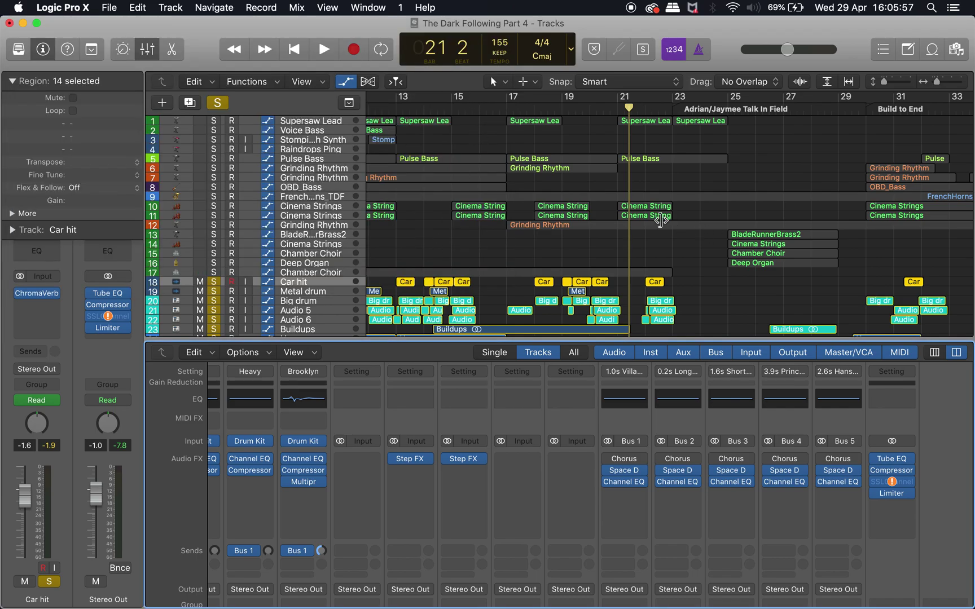
Clear the solo from tracks 18 to 31 so the whole arrangement is active.
scroll(660, 220, down, 5)
scroll(660, 220, left, 10)
scroll(660, 220, up, 5)
scroll(660, 220, down, 1)
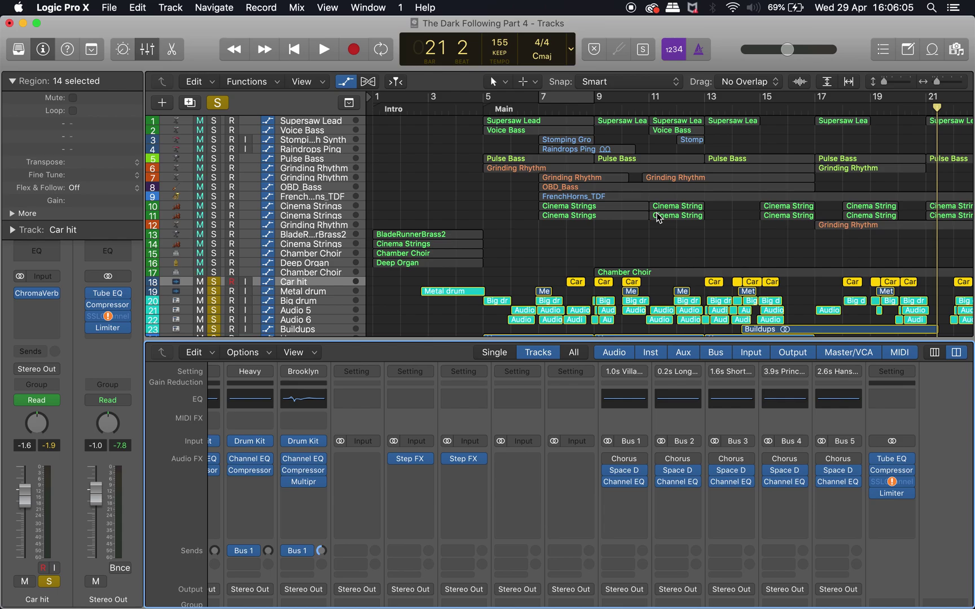
click(218, 102)
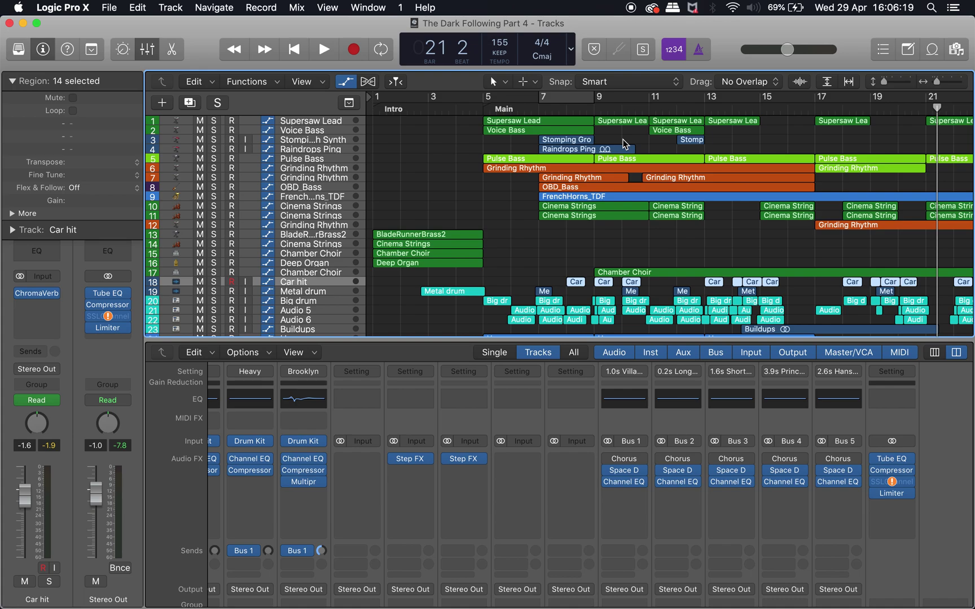
Move the playhead to bars 10, 9, 17 and 9 to point out the Main section, and return it to bar 1.
click(622, 110)
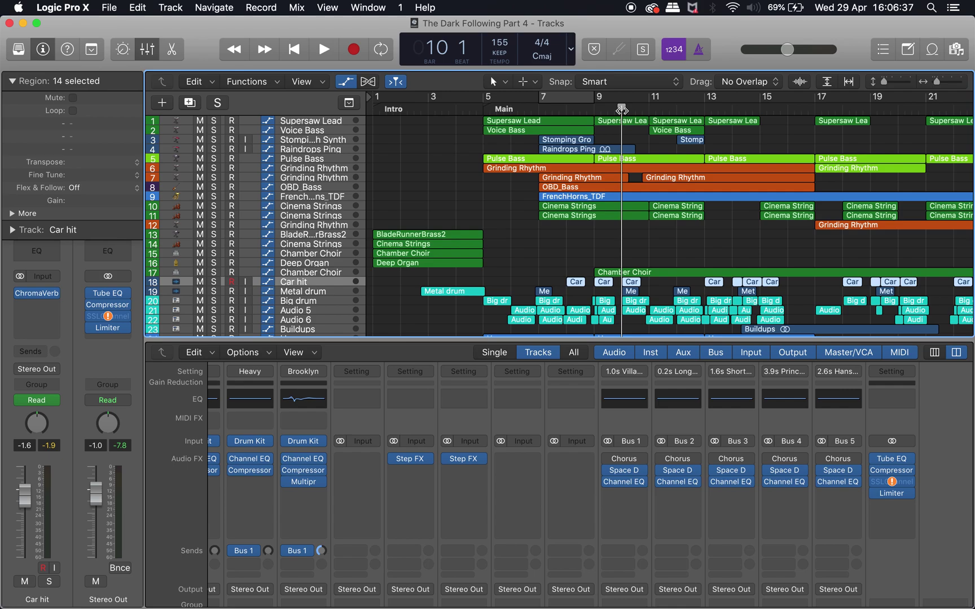
drag(621, 110, 595, 110)
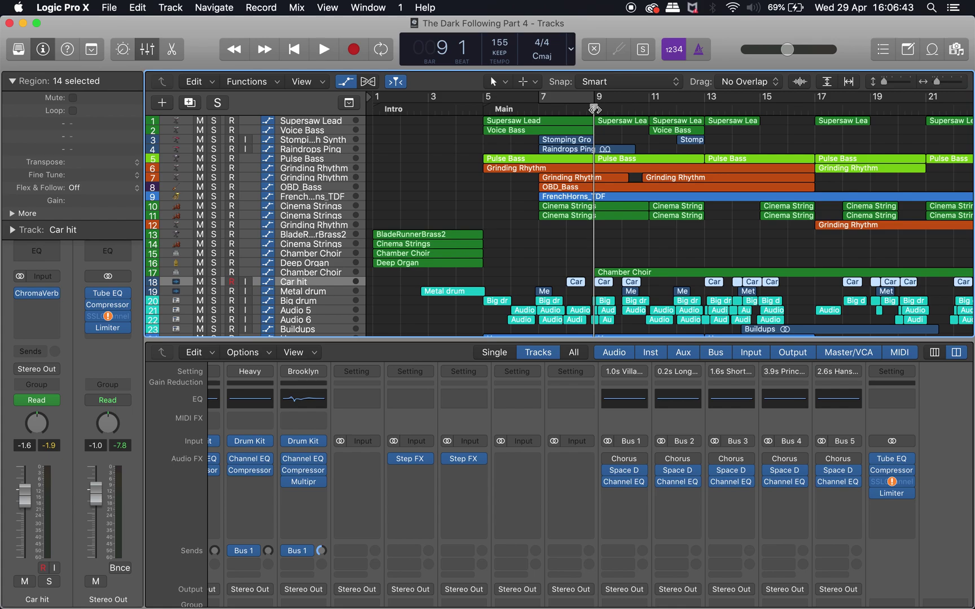
drag(594, 109, 815, 107)
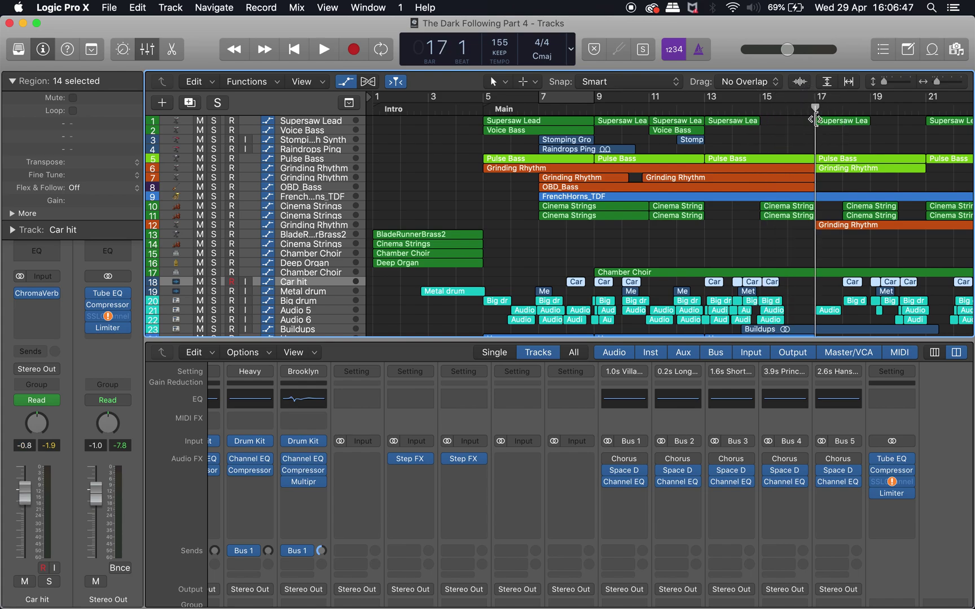
drag(725, 107, 594, 127)
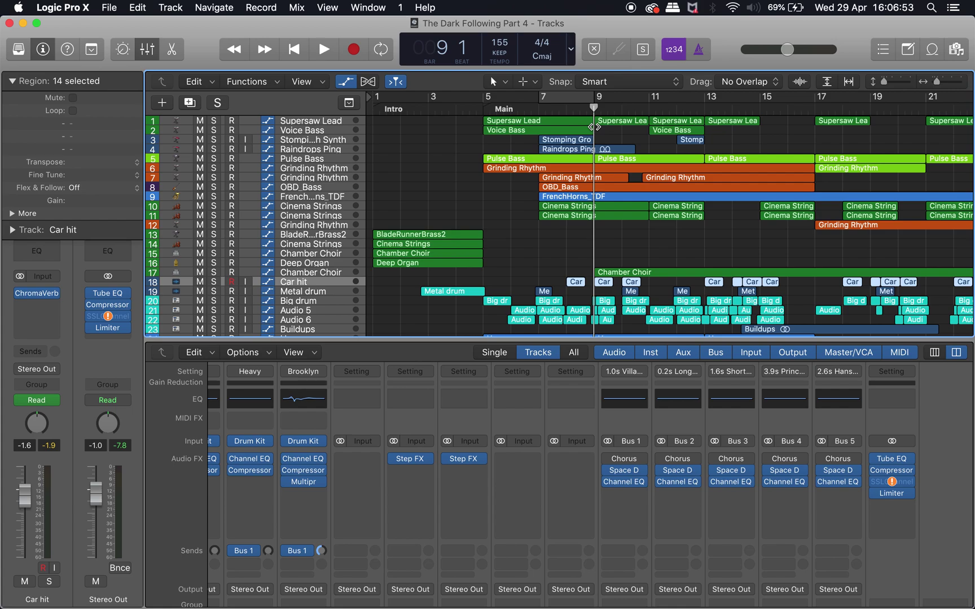
key(Return)
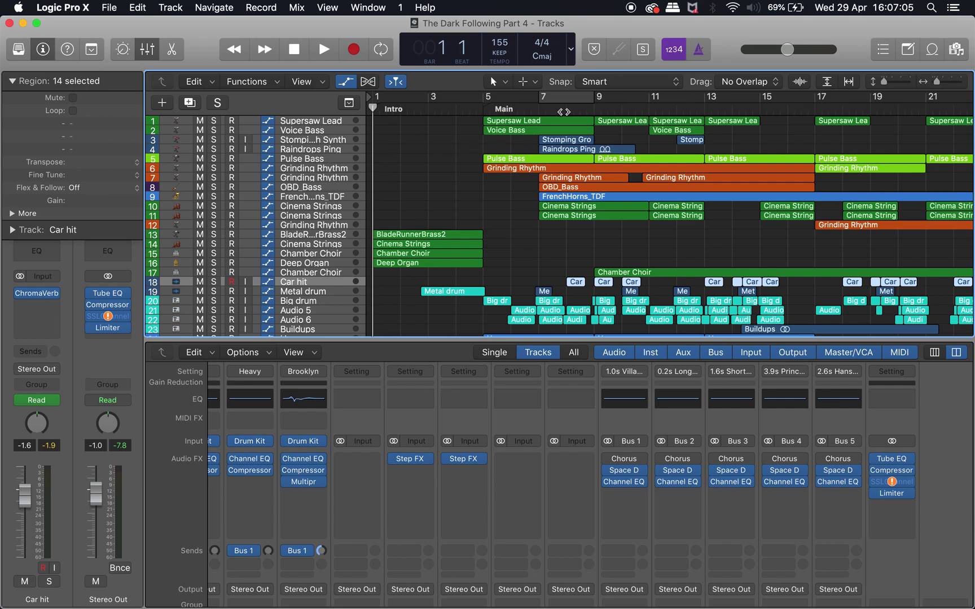
Move the playhead from bar 7 to bar 15 and look over the remaining arrangement through to the Outro.
click(544, 111)
drag(545, 110, 758, 153)
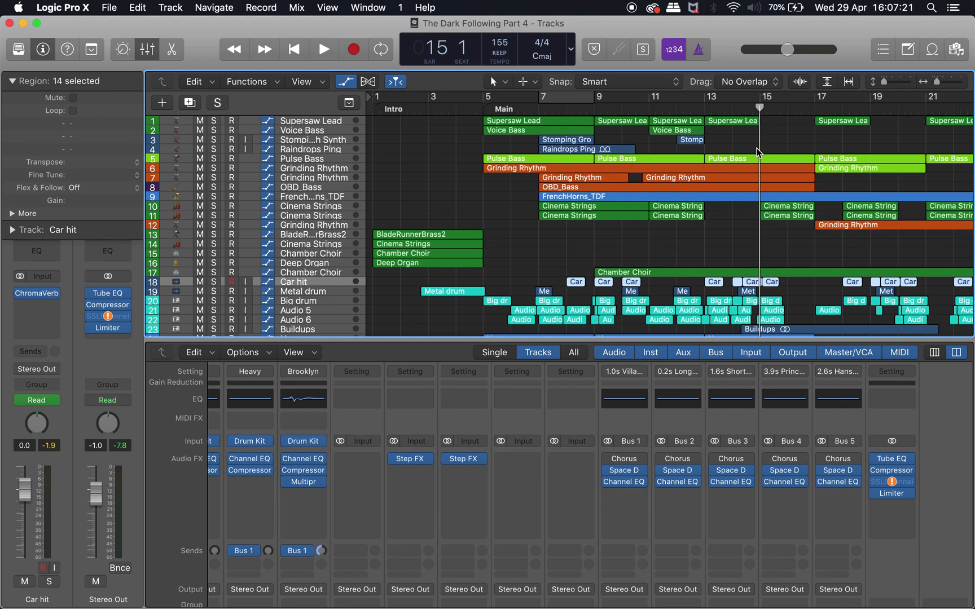
scroll(681, 237, down, 5)
scroll(681, 237, up, 5)
scroll(710, 208, right, 8)
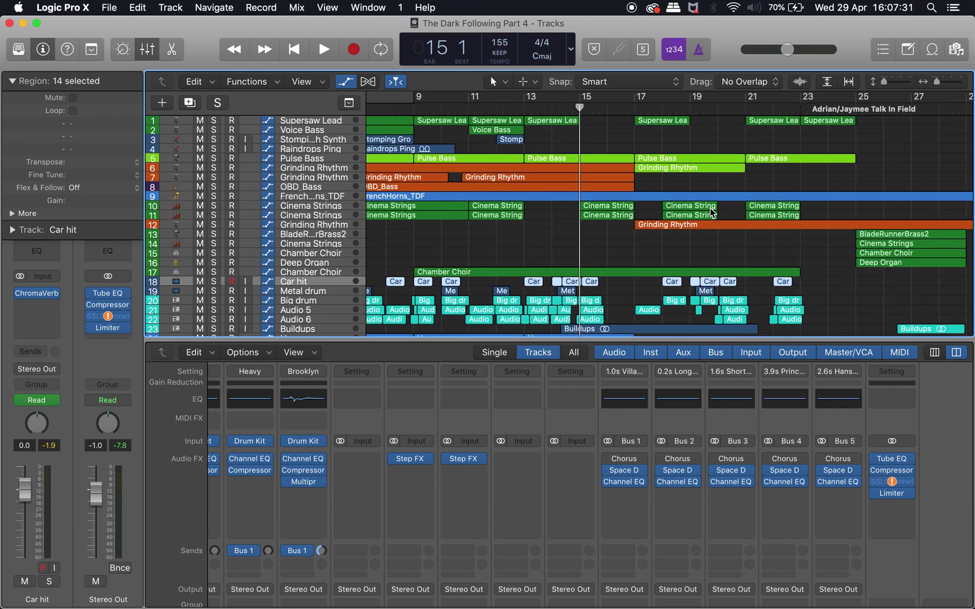
scroll(692, 208, right, 8)
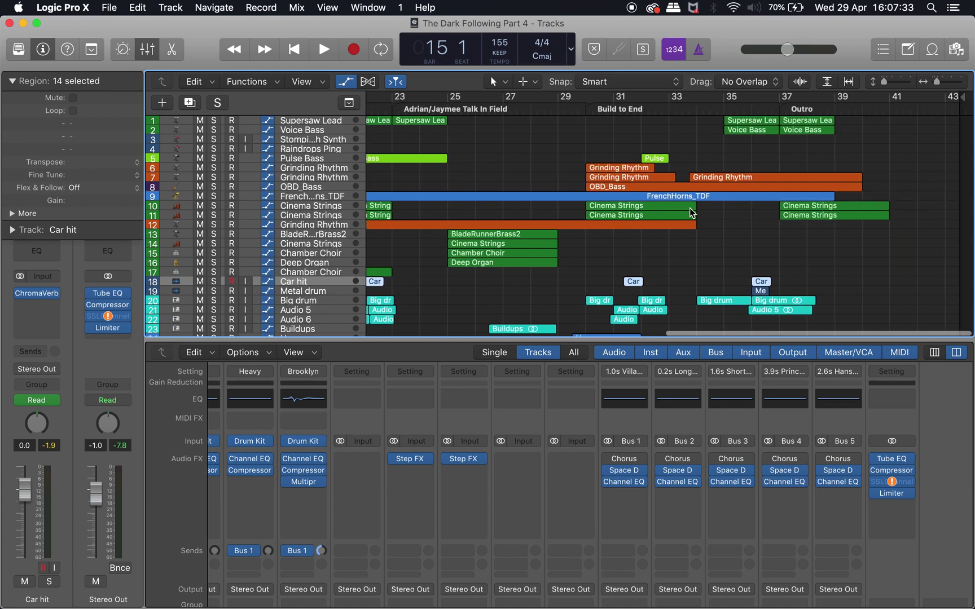